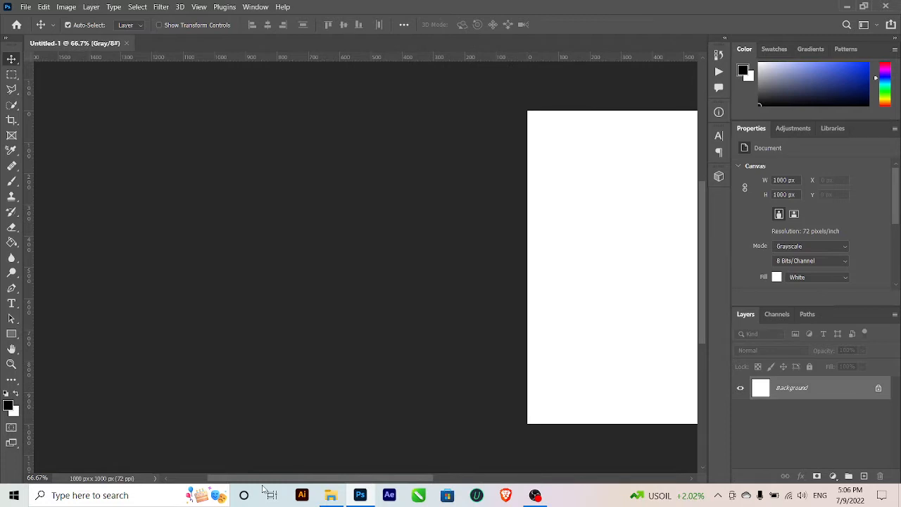
{"action": "left_click_drag", "start_coordinate": [264, 489], "coordinate": [347, 472]}
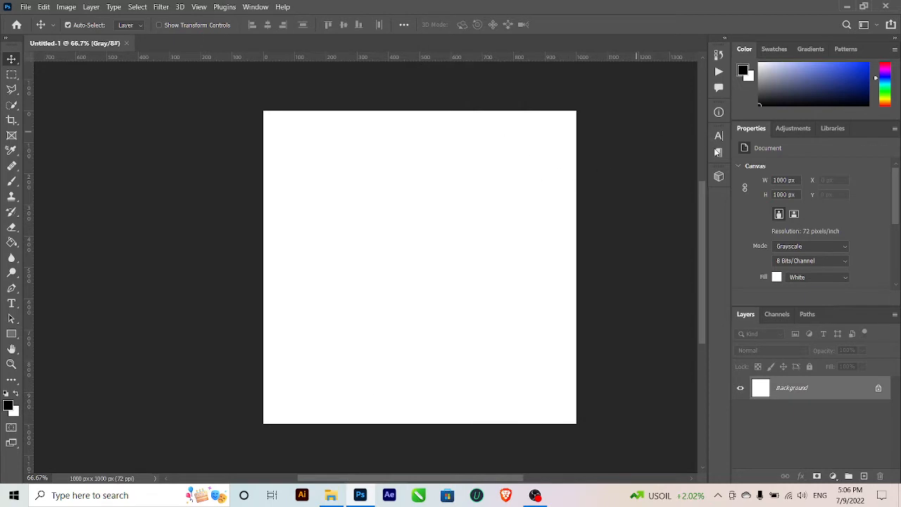
{"action": "mouse_move", "coordinate": [700, 217]}
{"action": "left_mouse_down"}
{"action": "mouse_move", "coordinate": [700, 201]}
{"action": "mouse_move", "coordinate": [701, 214]}
{"action": "left_mouse_up"}
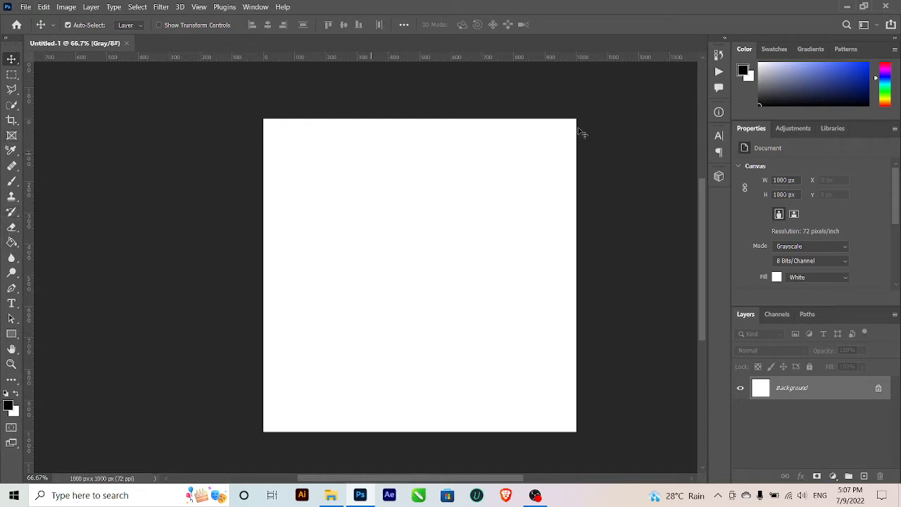
{"action": "left_click", "coordinate": [768, 51]}
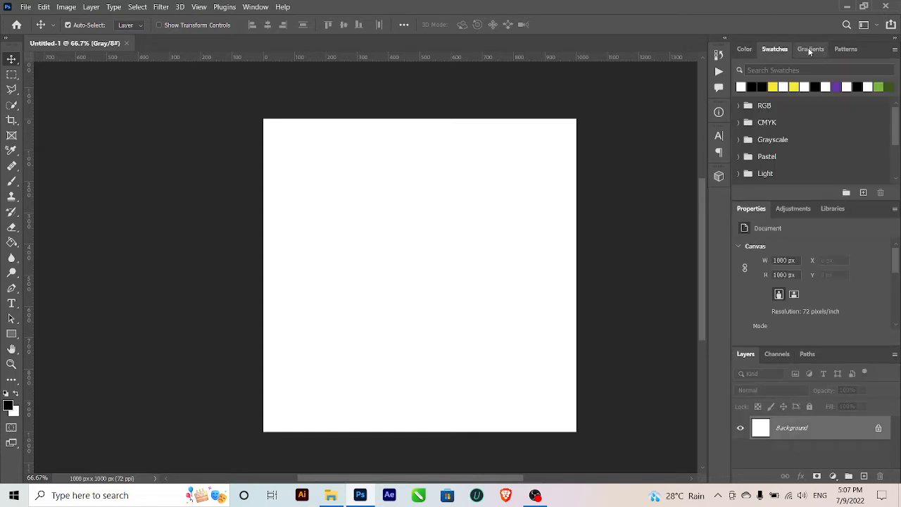
{"action": "left_click", "coordinate": [810, 50]}
{"action": "left_click", "coordinate": [745, 49]}
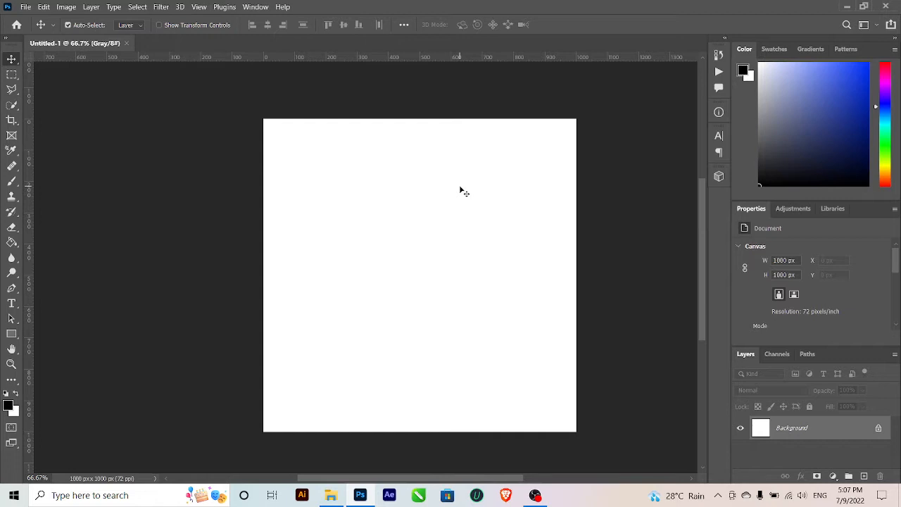
Step: Open the new-document setup and look through the Print, Web and Saved presets, including A4, Web Large and MacBook Pro 15 (Retina)
{"action": "left_click", "coordinate": [25, 7]}
{"action": "left_click", "coordinate": [26, 19]}
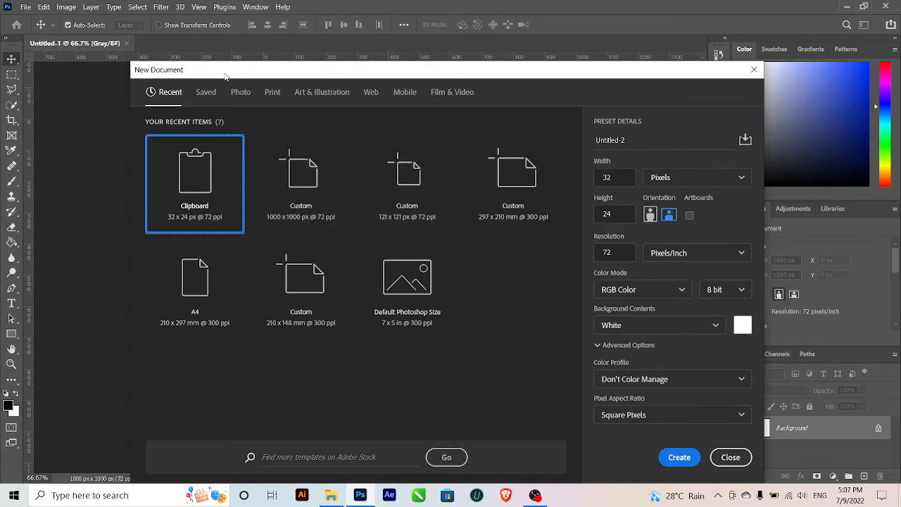
{"action": "left_click", "coordinate": [272, 93]}
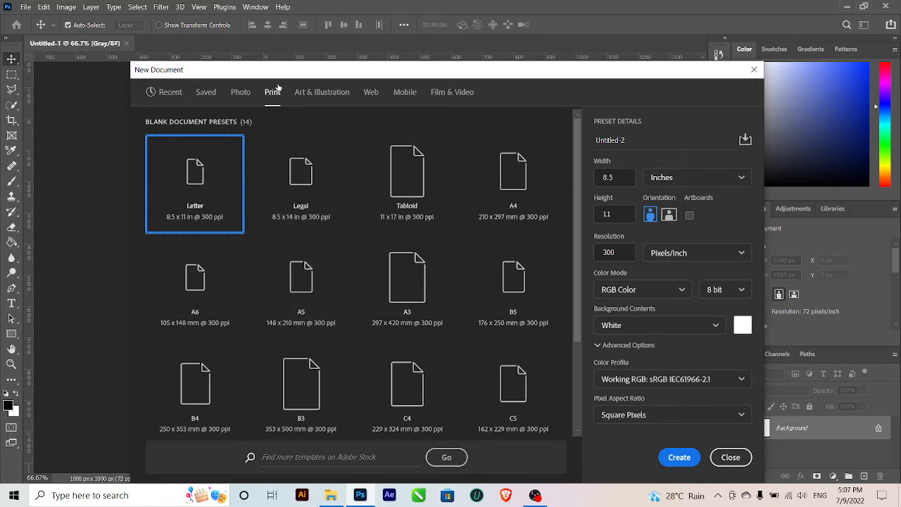
{"action": "left_click", "coordinate": [517, 208]}
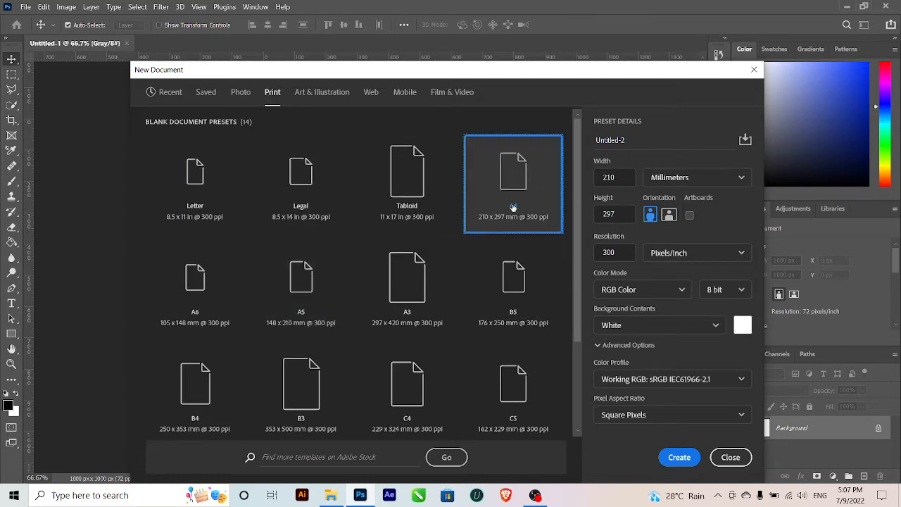
{"action": "left_click", "coordinate": [372, 94]}
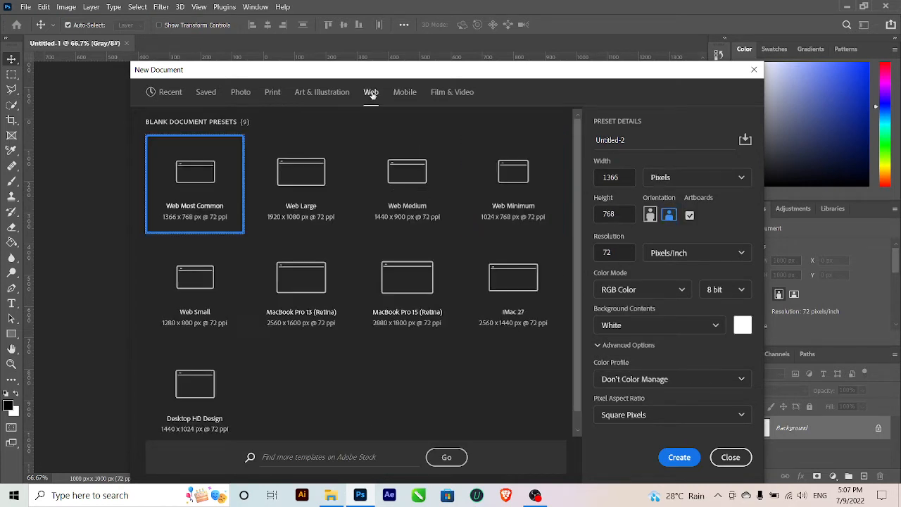
{"action": "left_click", "coordinate": [310, 211]}
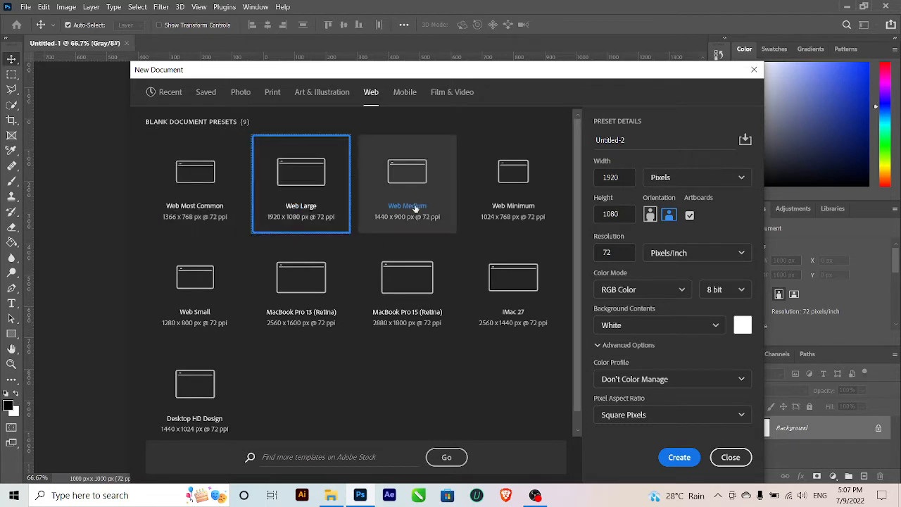
{"action": "left_click", "coordinate": [437, 208]}
{"action": "left_click", "coordinate": [503, 190]}
{"action": "left_click", "coordinate": [513, 289]}
{"action": "left_click", "coordinate": [407, 288]}
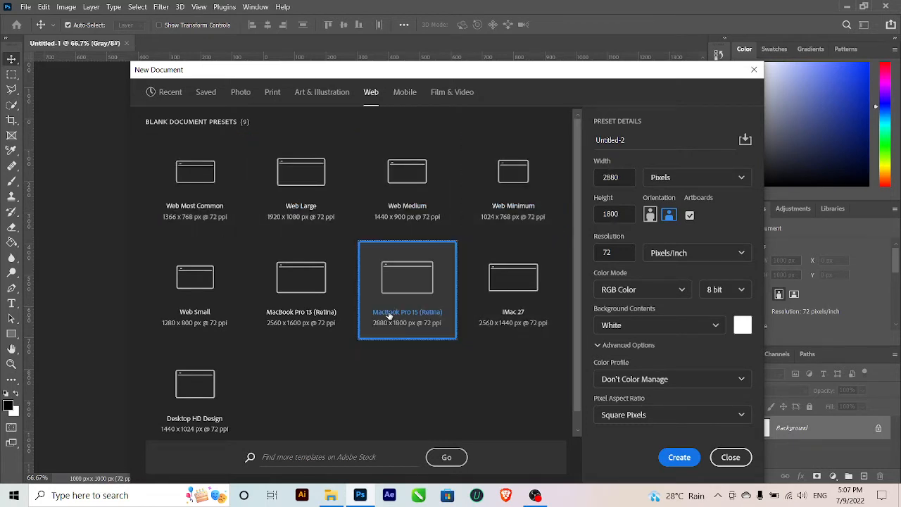
{"action": "left_click", "coordinate": [210, 93]}
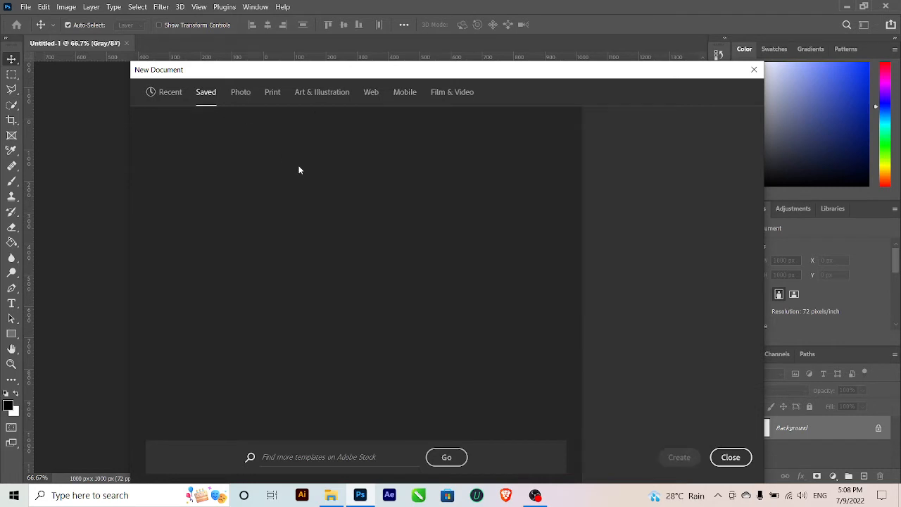
Step: Choose the recent 1000 x 1000 px preset and set its resolution to 300 pixels/inch and its color mode to RGB Color
{"action": "left_click", "coordinate": [167, 99]}
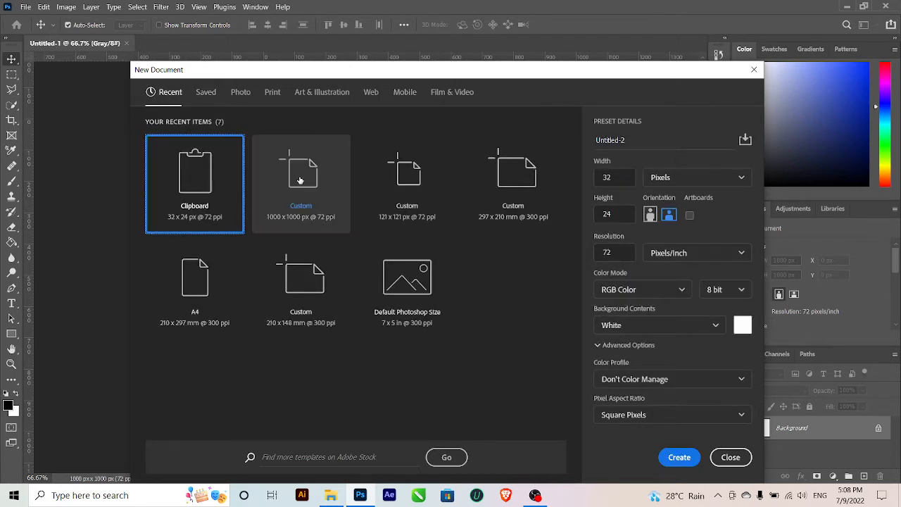
{"action": "left_click", "coordinate": [308, 224]}
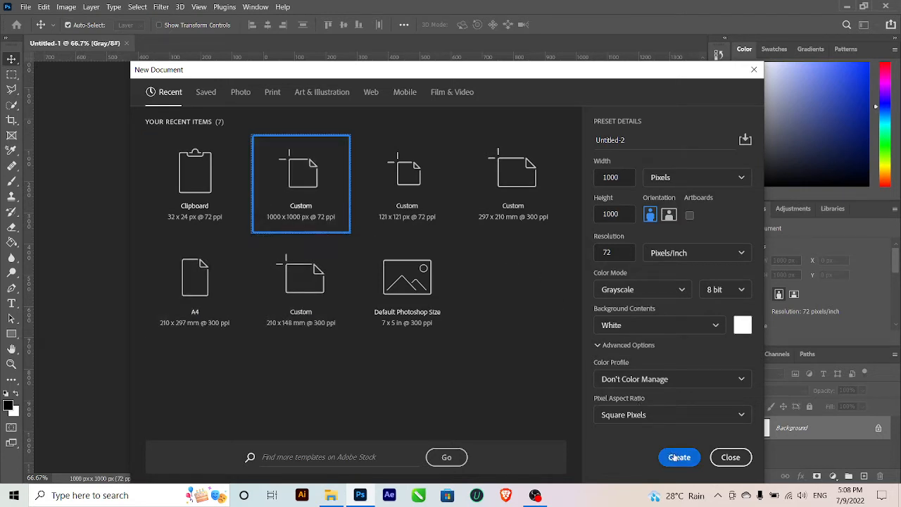
{"action": "left_click", "coordinate": [623, 179]}
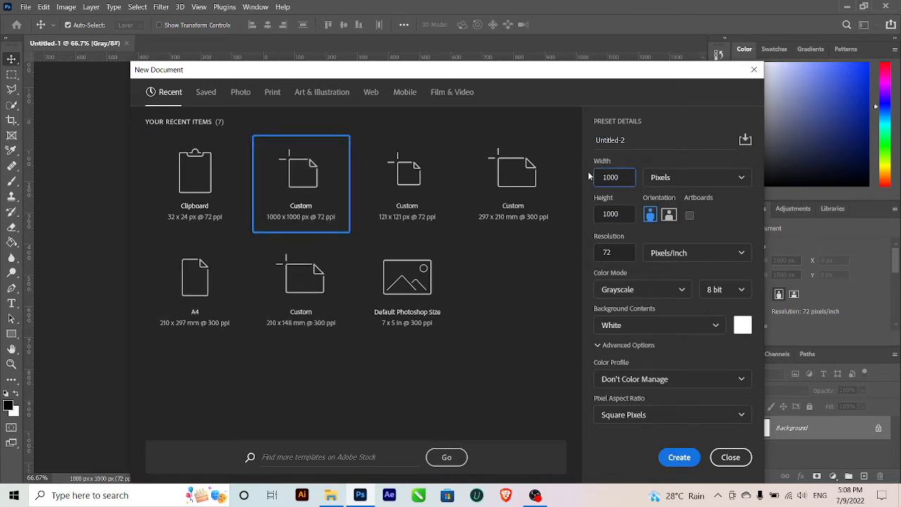
{"action": "left_click", "coordinate": [605, 221]}
{"action": "left_click", "coordinate": [613, 256]}
{"action": "left_click_drag", "start_coordinate": [620, 254], "coordinate": [592, 256]}
{"action": "type", "text": "300"}
{"action": "left_click", "coordinate": [623, 289]}
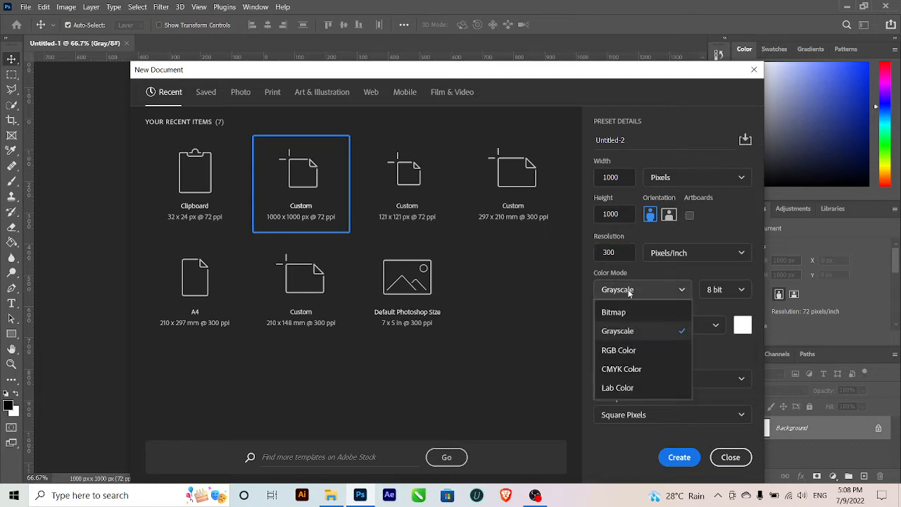
{"action": "left_click", "coordinate": [620, 350]}
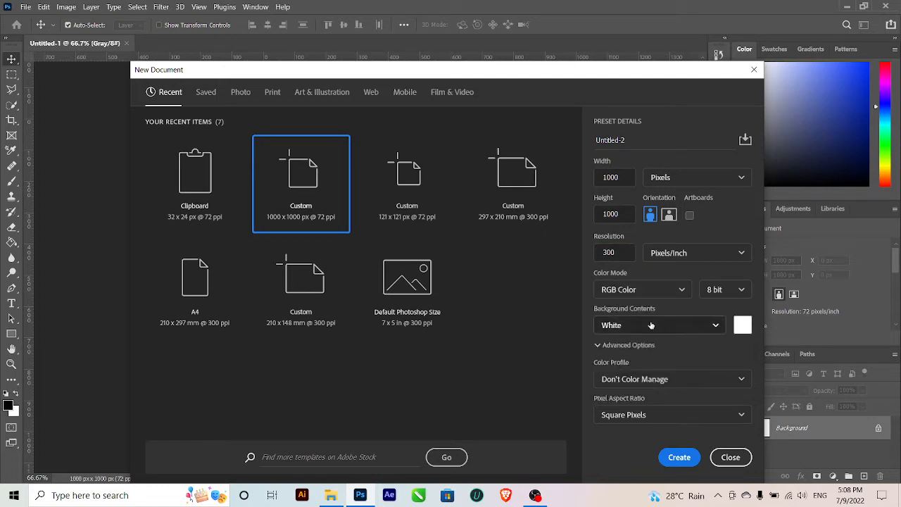
Step: Name the new document Tutorial and create it
{"action": "left_click_drag", "start_coordinate": [628, 140], "coordinate": [592, 148]}
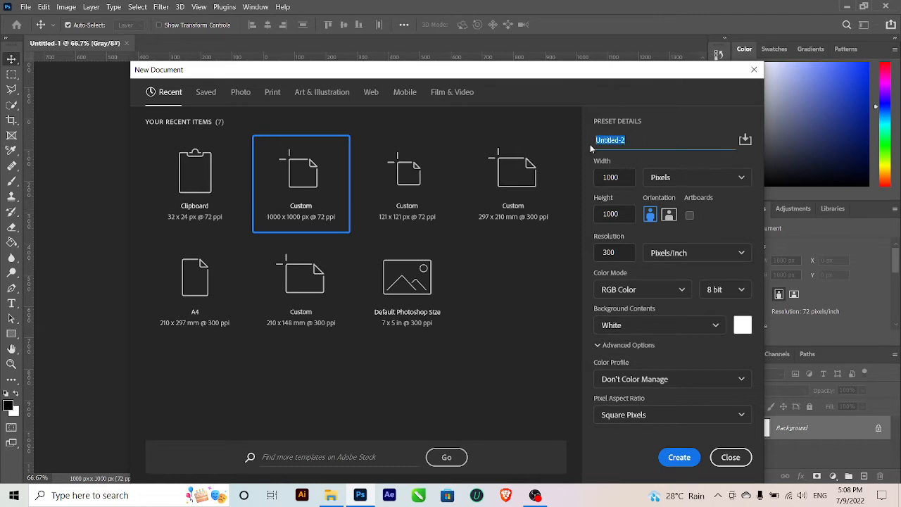
{"action": "type", "text": "Tutor"}
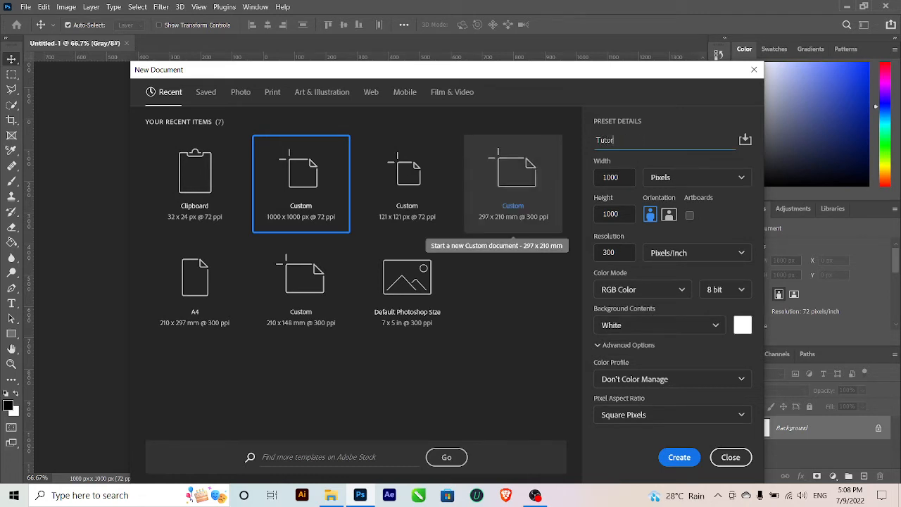
{"action": "type", "text": "ial"}
{"action": "key", "text": "Return"}
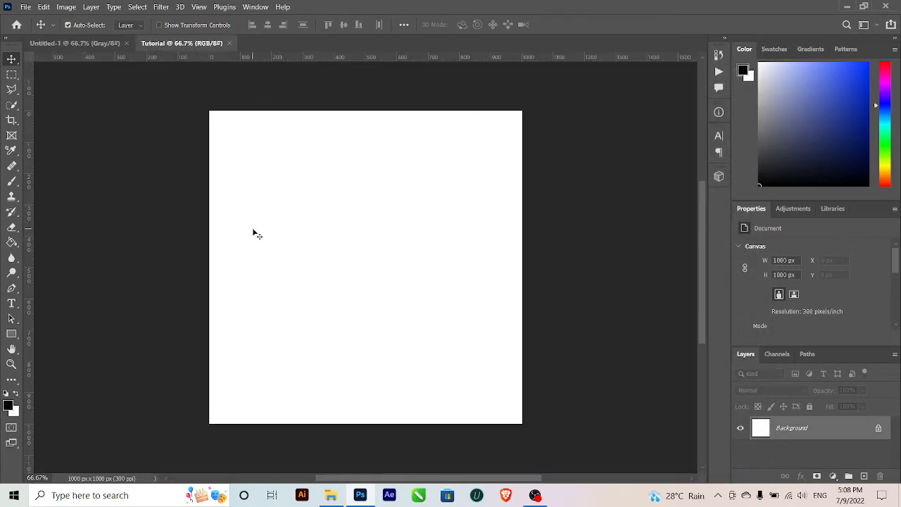
Step: Close the grayscale Untitled-1 document and enlarge the area showing the layers
{"action": "left_click", "coordinate": [127, 44]}
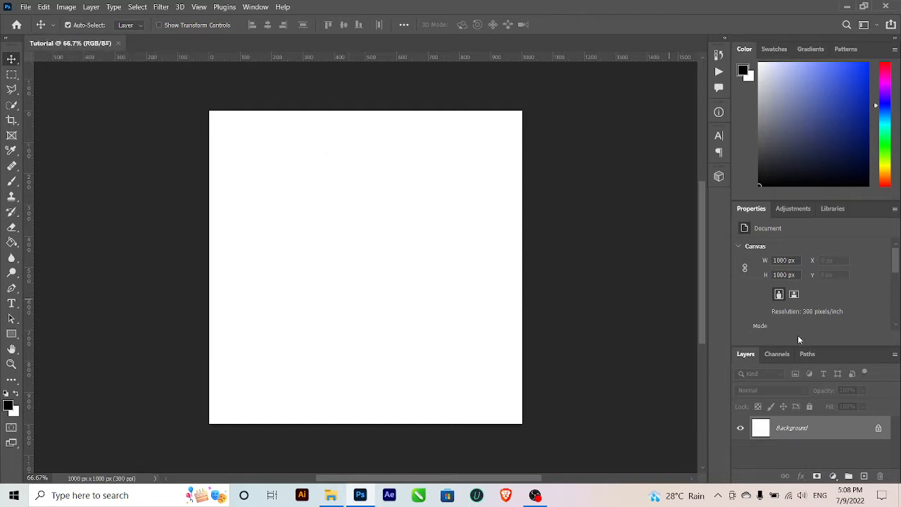
{"action": "left_click_drag", "start_coordinate": [798, 342], "coordinate": [797, 282]}
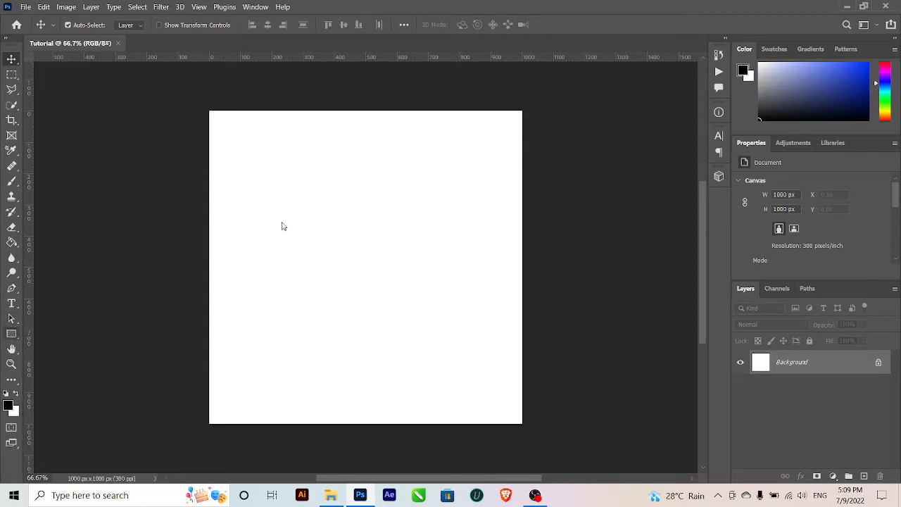
Step: Draw a rectangle about 399 x 337 px in the upper middle of the canvas
{"action": "left_click", "coordinate": [11, 333]}
{"action": "left_click_drag", "start_coordinate": [284, 189], "coordinate": [411, 293]}
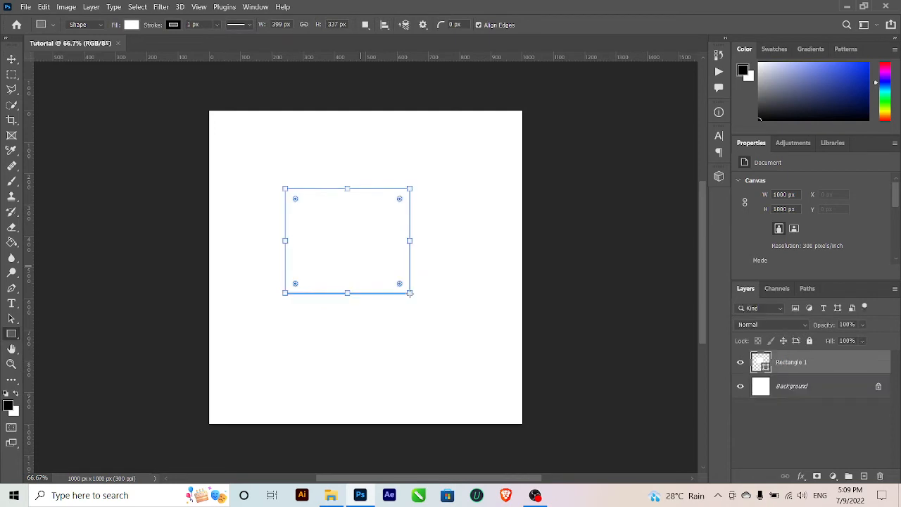
Step: Reposition the rectangle with the Move tool to about X 333 px, Y 364 px, and turn off Auto-Select
{"action": "left_click", "coordinate": [11, 58]}
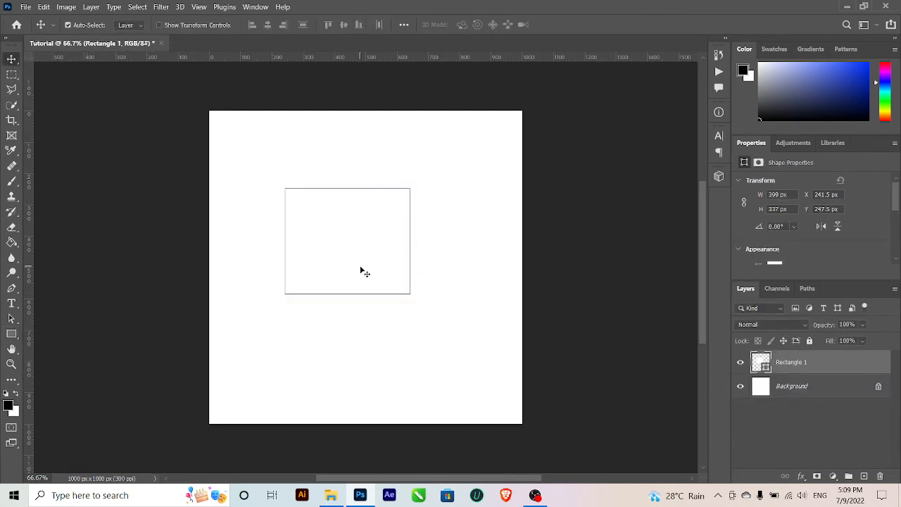
{"action": "left_click_drag", "start_coordinate": [363, 272], "coordinate": [404, 283]}
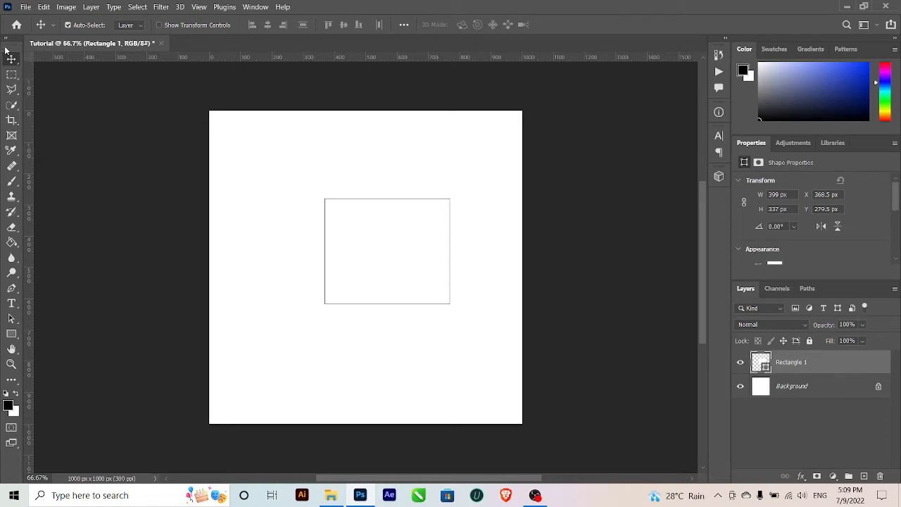
{"action": "left_click_drag", "start_coordinate": [368, 250], "coordinate": [311, 274]}
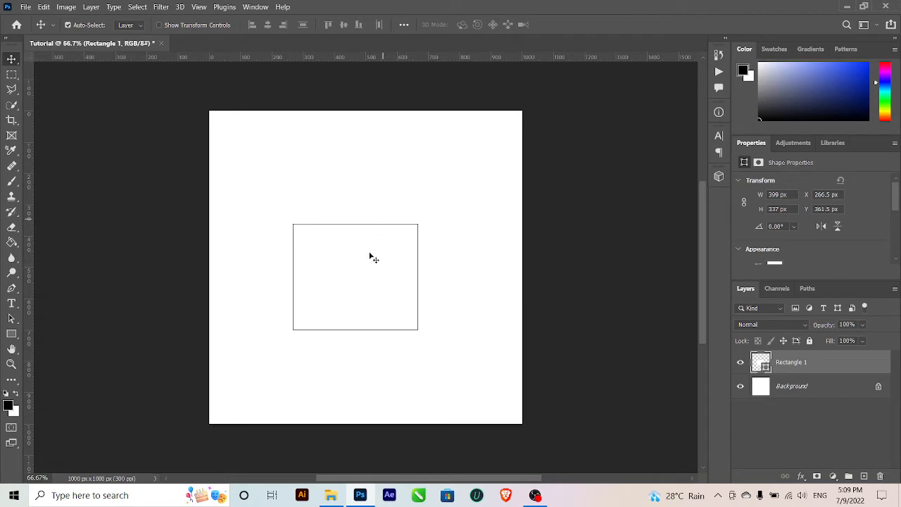
{"action": "left_click_drag", "start_coordinate": [369, 258], "coordinate": [390, 259]}
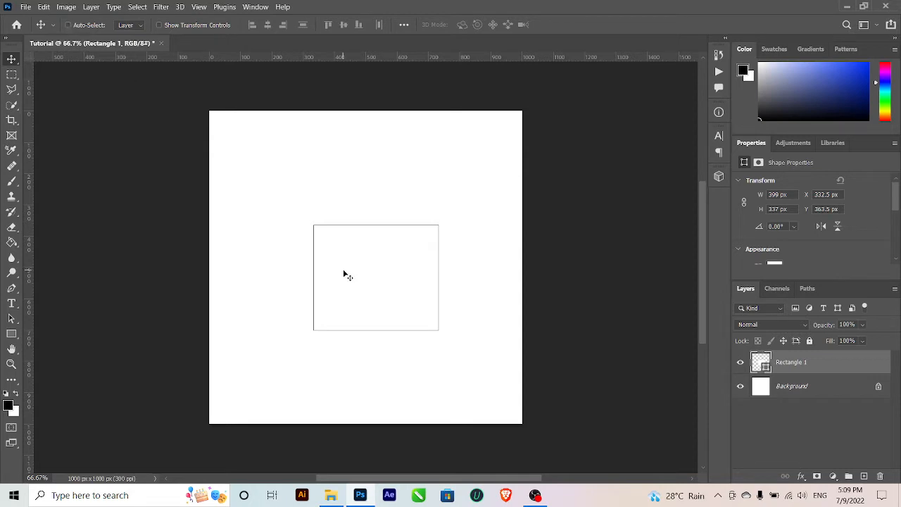
Step: Draw two more rectangles overlapping the first one's upper corners, the one on the right about 265 x 229 px
{"action": "left_click", "coordinate": [12, 334]}
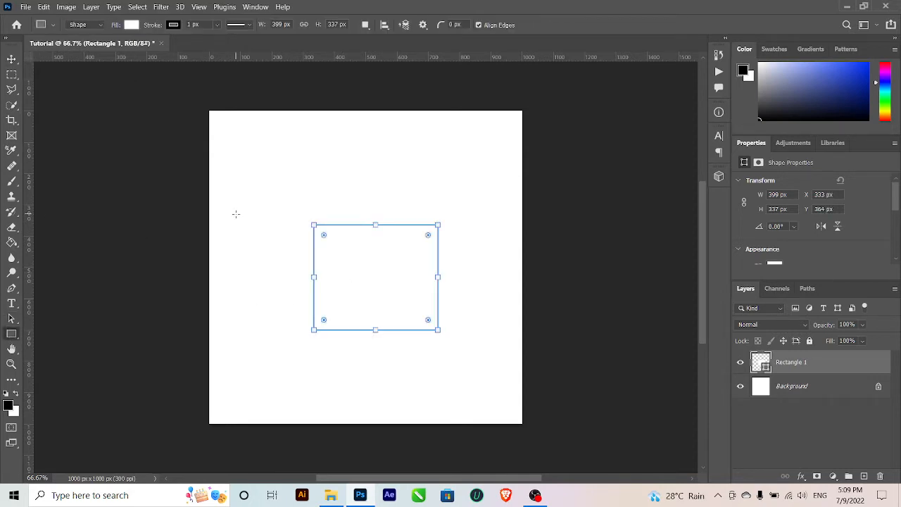
{"action": "left_click_drag", "start_coordinate": [237, 179], "coordinate": [339, 263]}
{"action": "left_click_drag", "start_coordinate": [384, 189], "coordinate": [469, 260]}
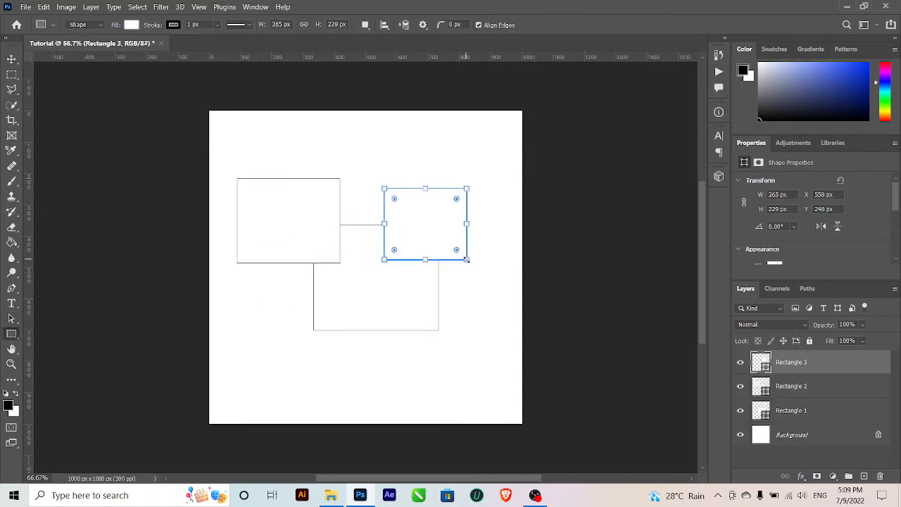
Step: With Auto-Select off, move Rectangle 3 to about X 533, Y 216 px and Rectangle 1 to about X 301, Y 393 px
{"action": "left_click", "coordinate": [12, 59]}
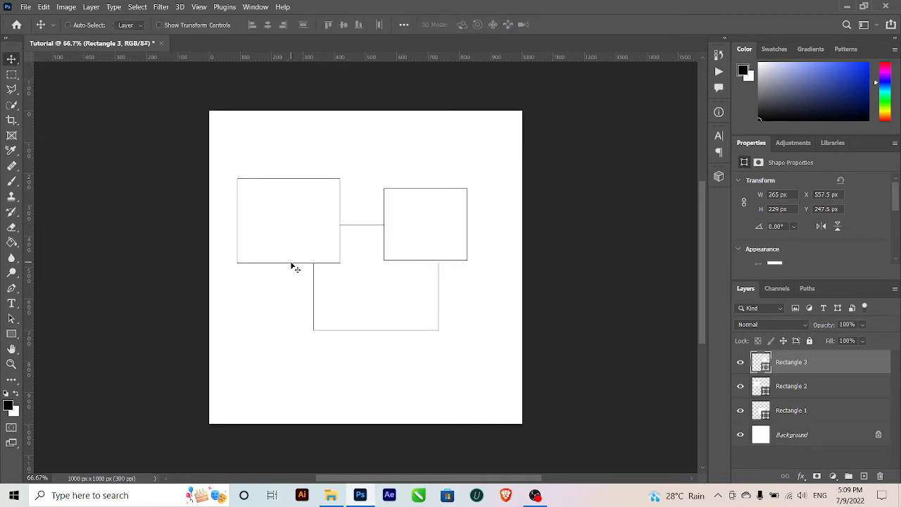
{"action": "left_click_drag", "start_coordinate": [295, 268], "coordinate": [306, 310]}
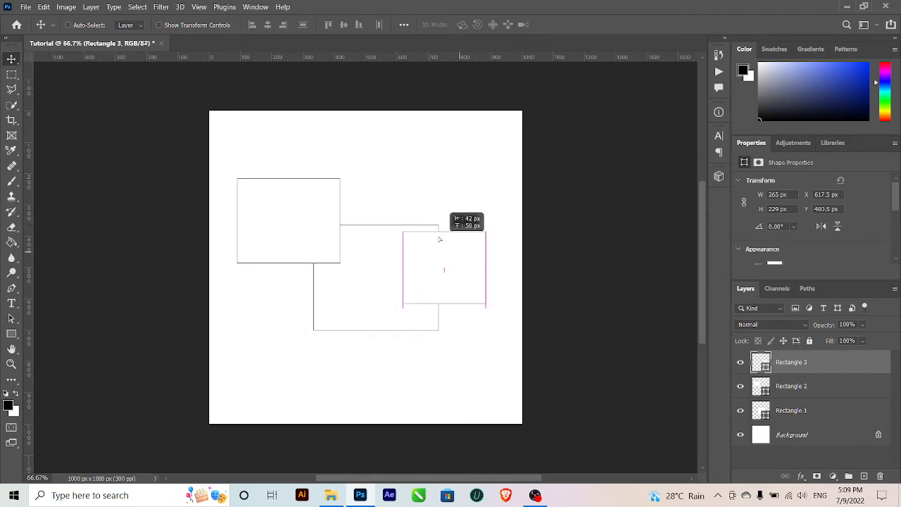
{"action": "left_click_drag", "start_coordinate": [438, 239], "coordinate": [438, 211]}
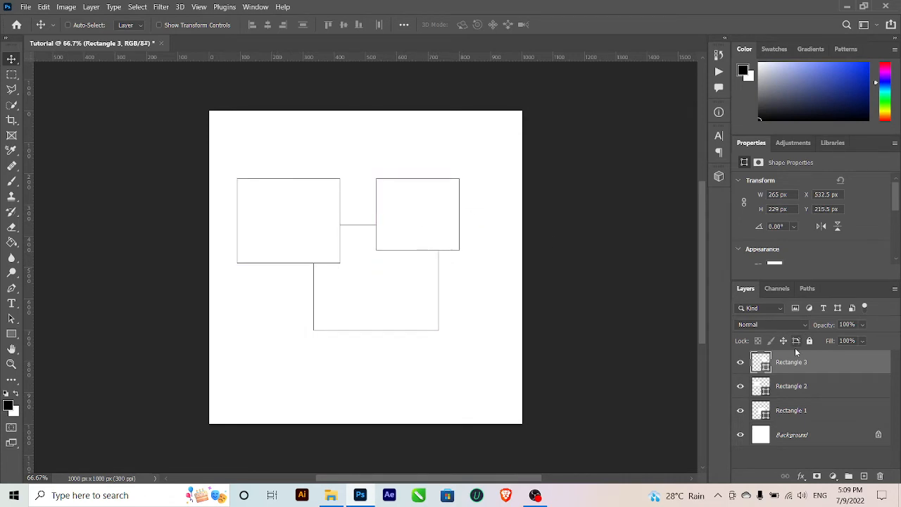
{"action": "left_click", "coordinate": [807, 415]}
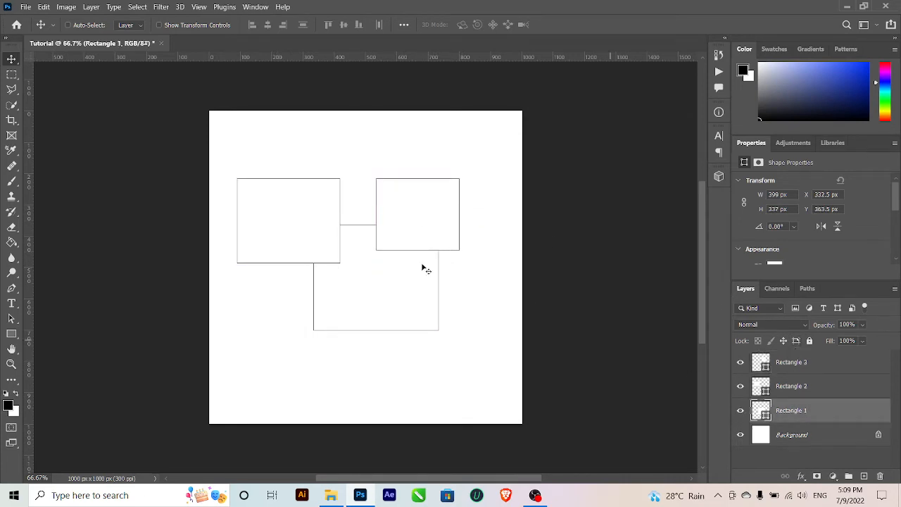
{"action": "mouse_move", "coordinate": [390, 294]}
{"action": "left_mouse_down"}
{"action": "mouse_move", "coordinate": [383, 338]}
{"action": "mouse_move", "coordinate": [379, 291]}
{"action": "left_mouse_up"}
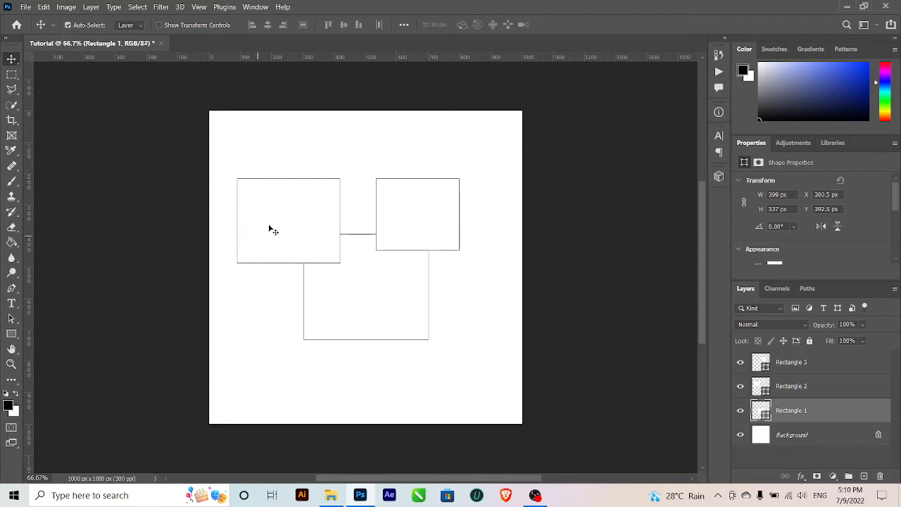
Step: Move Rectangle 2 slightly up and right, Rectangle 3 to about X 735, Y 333 px, and Rectangle 1 to about X 226, Y 466 px
{"action": "mouse_move", "coordinate": [272, 230]}
{"action": "left_mouse_down"}
{"action": "mouse_move", "coordinate": [280, 176]}
{"action": "mouse_move", "coordinate": [287, 223]}
{"action": "left_mouse_up"}
{"action": "left_click_drag", "start_coordinate": [421, 231], "coordinate": [484, 267]}
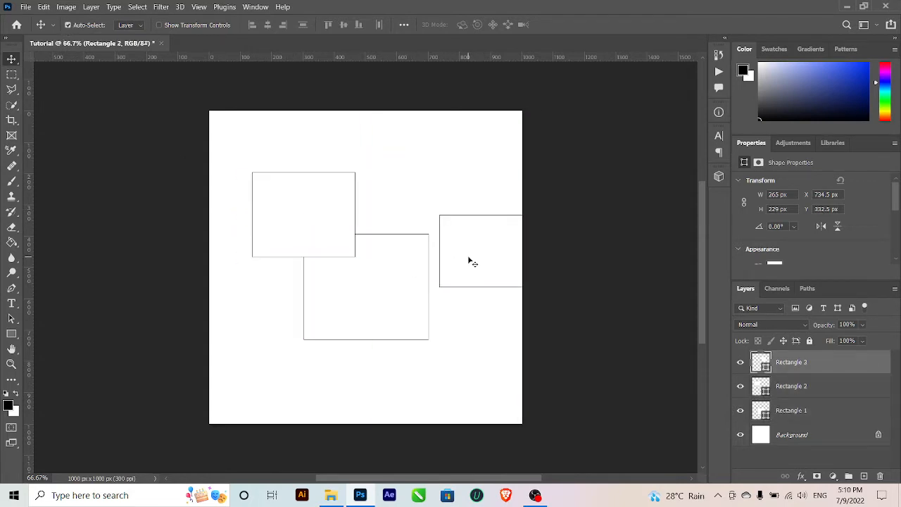
{"action": "mouse_move", "coordinate": [384, 320]}
{"action": "left_mouse_down"}
{"action": "mouse_move", "coordinate": [378, 331]}
{"action": "mouse_move", "coordinate": [367, 317]}
{"action": "left_mouse_up"}
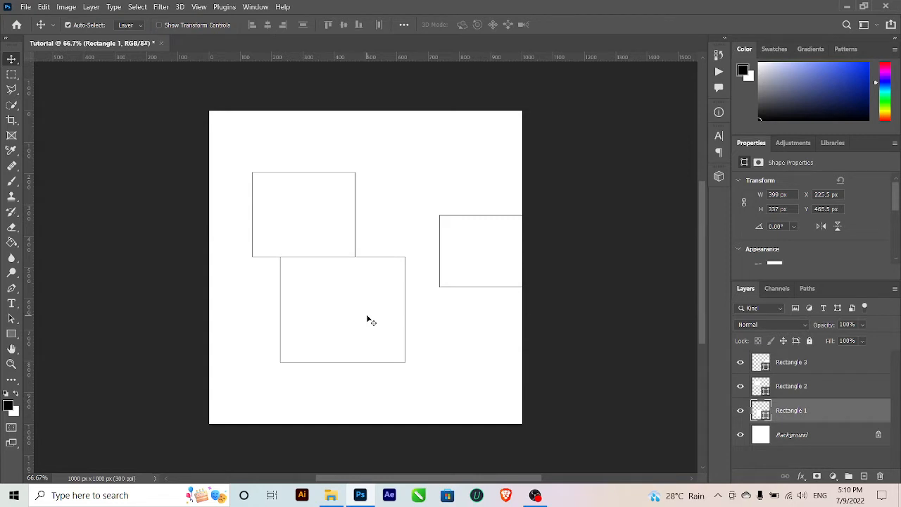
Step: Move Rectangle 2 with Auto-Select to about X 190 px, Y 214 px
{"action": "mouse_move", "coordinate": [298, 235]}
{"action": "left_mouse_down"}
{"action": "mouse_move", "coordinate": [269, 244]}
{"action": "mouse_move", "coordinate": [315, 241]}
{"action": "left_mouse_up"}
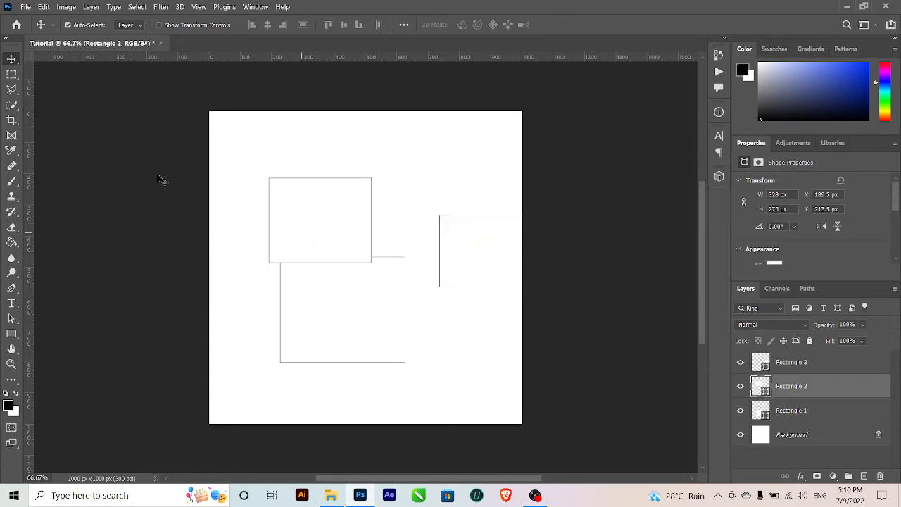
Step: With the Artboard Tool, draw an artboard about 1024 x 1000 px directly to the right of the canvas
{"action": "right_click", "coordinate": [15, 62]}
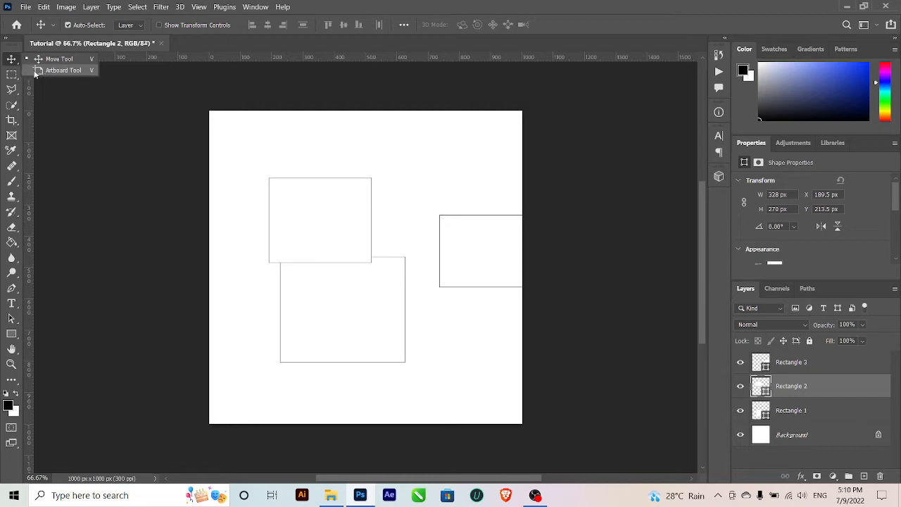
{"action": "left_click", "coordinate": [41, 71]}
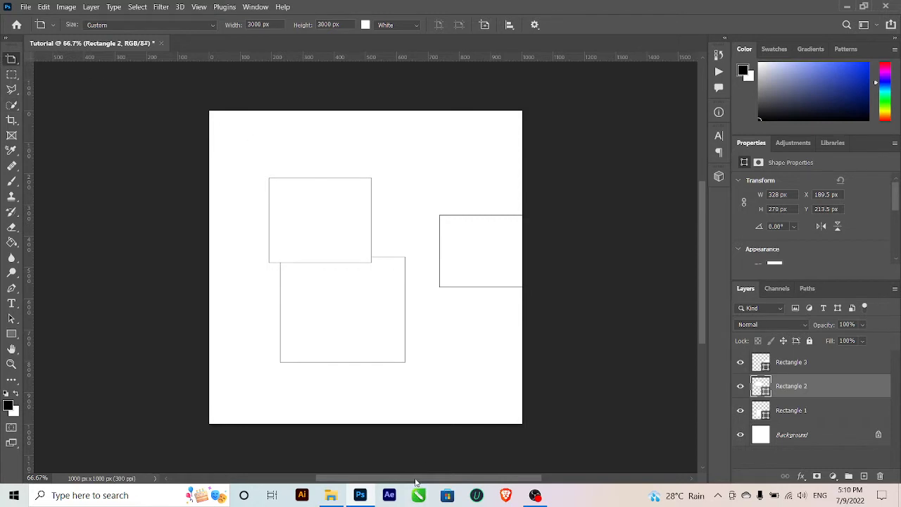
{"action": "left_click_drag", "start_coordinate": [415, 478], "coordinate": [493, 479]}
{"action": "left_click_drag", "start_coordinate": [305, 110], "coordinate": [628, 424]}
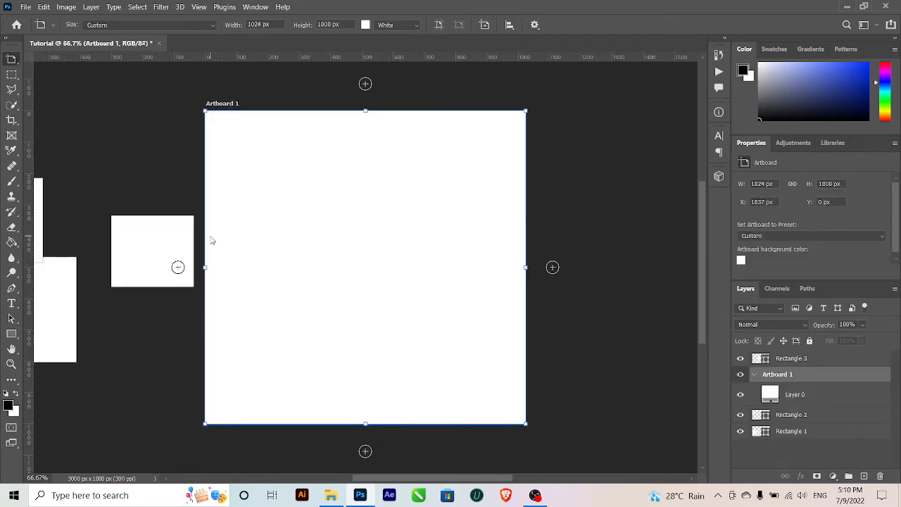
{"action": "key", "text": "ctrl+minus"}
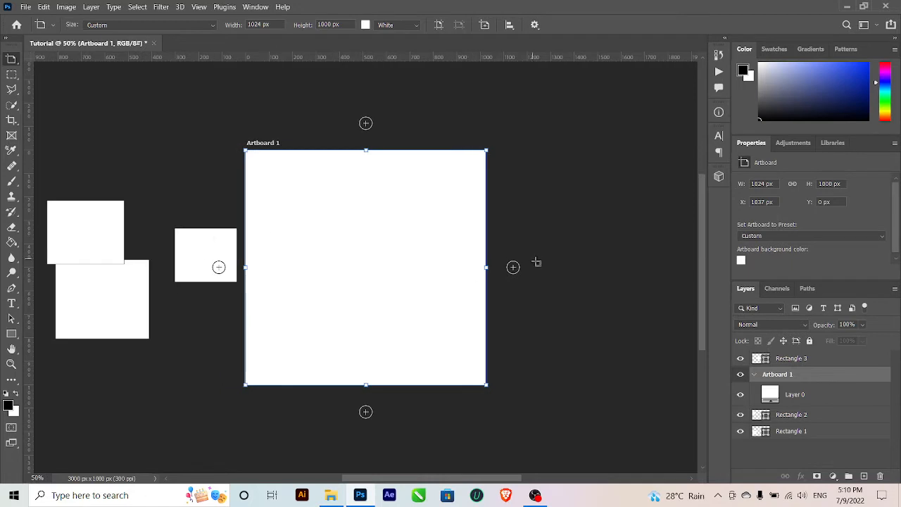
Step: Add two more artboards of the same size in a row to the right of Artboard 1
{"action": "left_click", "coordinate": [513, 267]}
{"action": "left_click", "coordinate": [513, 268]}
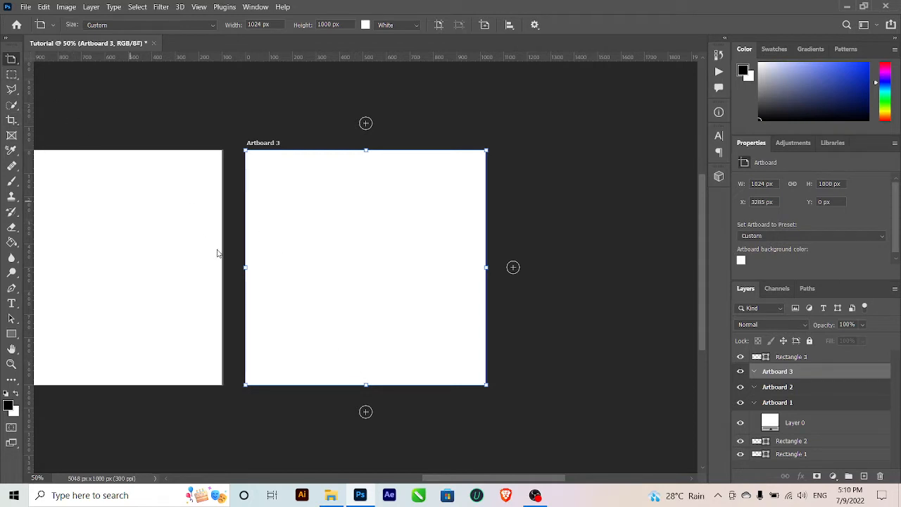
{"action": "left_click_drag", "start_coordinate": [491, 480], "coordinate": [404, 473]}
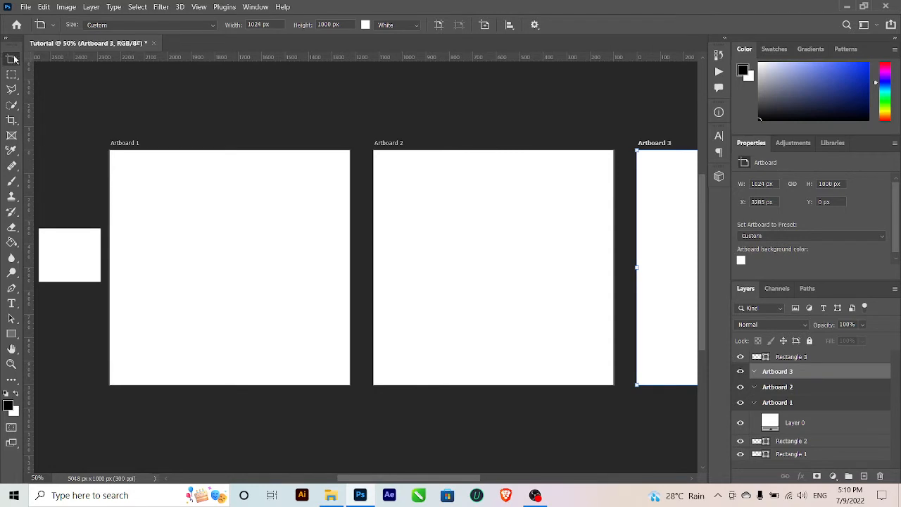
Step: Draw one rectangle on each of the three artboards, about 311 x 405 px on Artboard 1 and 312 x 361 px on Artboard 3
{"action": "left_click_drag", "start_coordinate": [14, 59], "coordinate": [46, 57]}
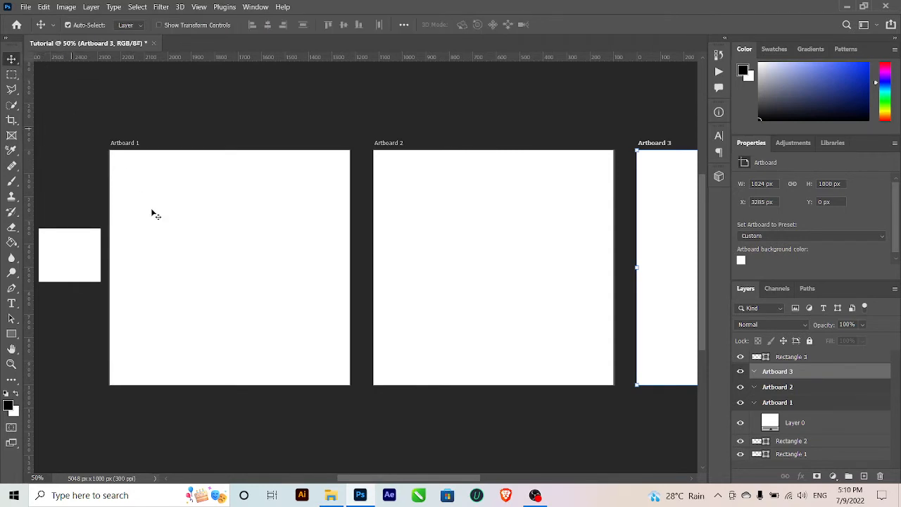
{"action": "left_click", "coordinate": [73, 244]}
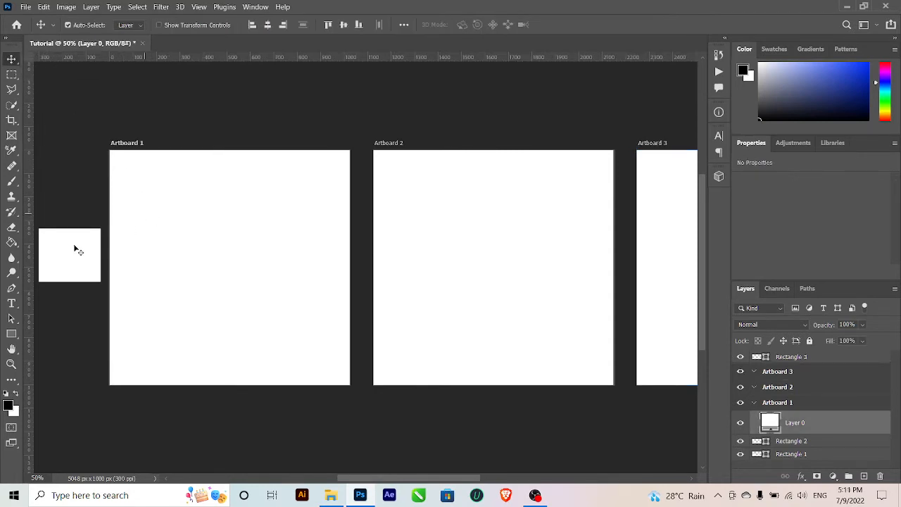
{"action": "left_click", "coordinate": [11, 334]}
{"action": "left_click_drag", "start_coordinate": [176, 203], "coordinate": [249, 298]}
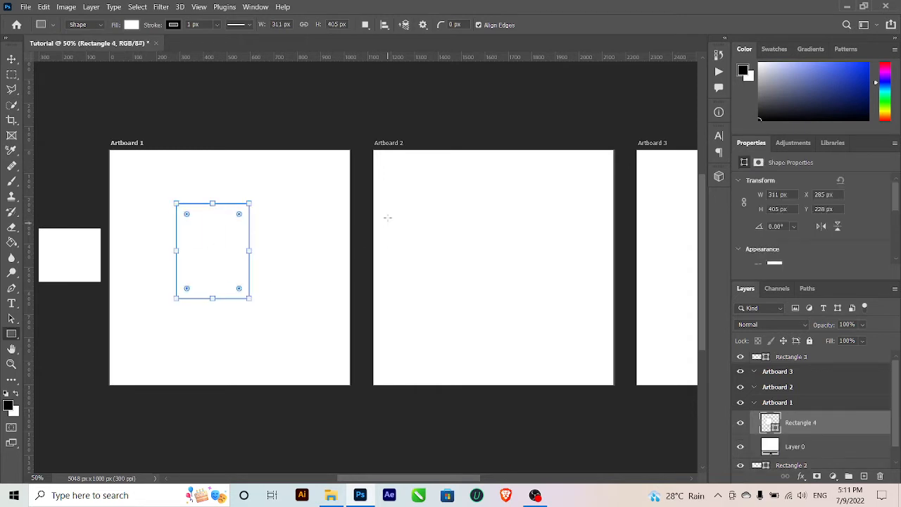
{"action": "left_click_drag", "start_coordinate": [386, 218], "coordinate": [491, 311]}
{"action": "mouse_move", "coordinate": [663, 236]}
{"action": "left_mouse_down"}
{"action": "mouse_move", "coordinate": [703, 271]}
{"action": "mouse_move", "coordinate": [702, 320]}
{"action": "left_mouse_up"}
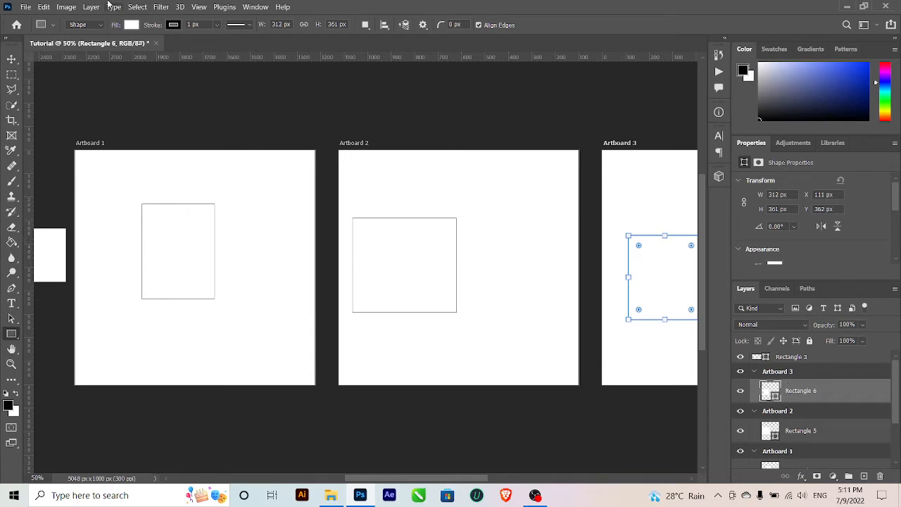
Step: Undo the rectangles drawn on the artboards and the creation of all three artboards
{"action": "left_click", "coordinate": [11, 59]}
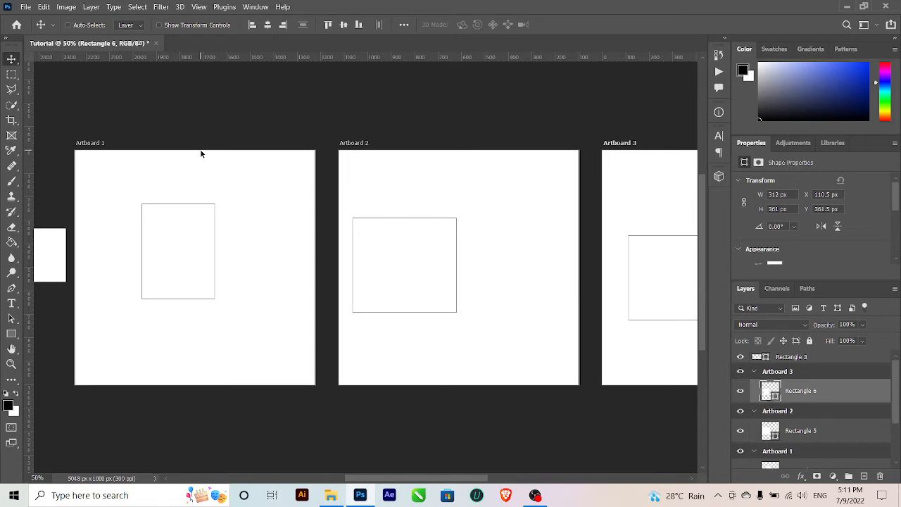
{"action": "key", "text": "ctrl+z"}
{"action": "key", "text": "ctrl+z"}
{"action": "key", "text": "ctrl+z"}
{"action": "key", "text": "ctrl+z"}
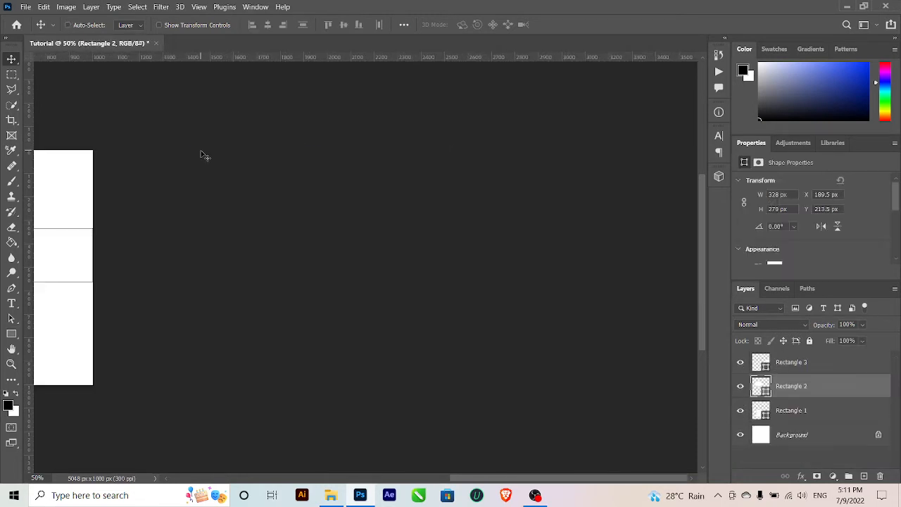
Step: Move Rectangle 3 with the Move tool to about X 500 px, Y 349 px, overlapping the other two rectangles
{"action": "left_click_drag", "start_coordinate": [513, 482], "coordinate": [368, 477]}
{"action": "left_click_drag", "start_coordinate": [450, 258], "coordinate": [394, 262]}
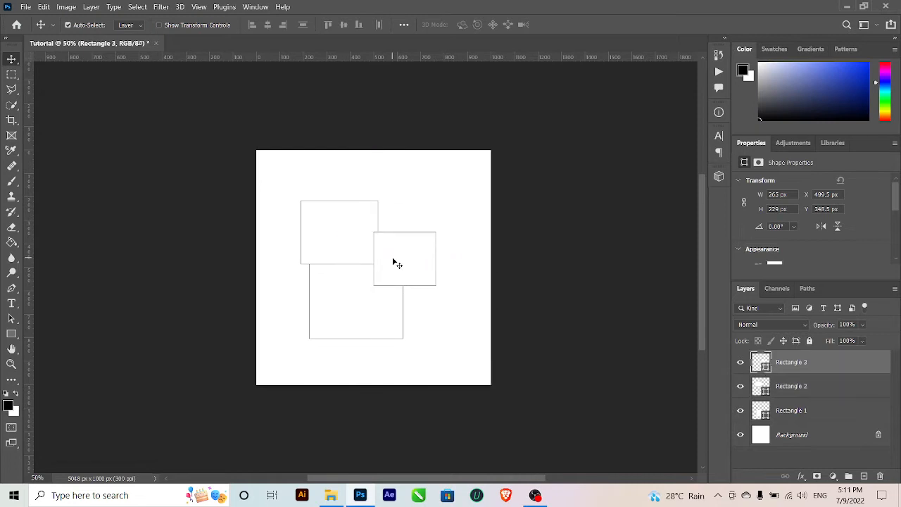
Step: Delete the Rectangle 1, Rectangle 2 and Rectangle 3 layers together, leaving only the Background
{"action": "key", "text": "ctrl+plus"}
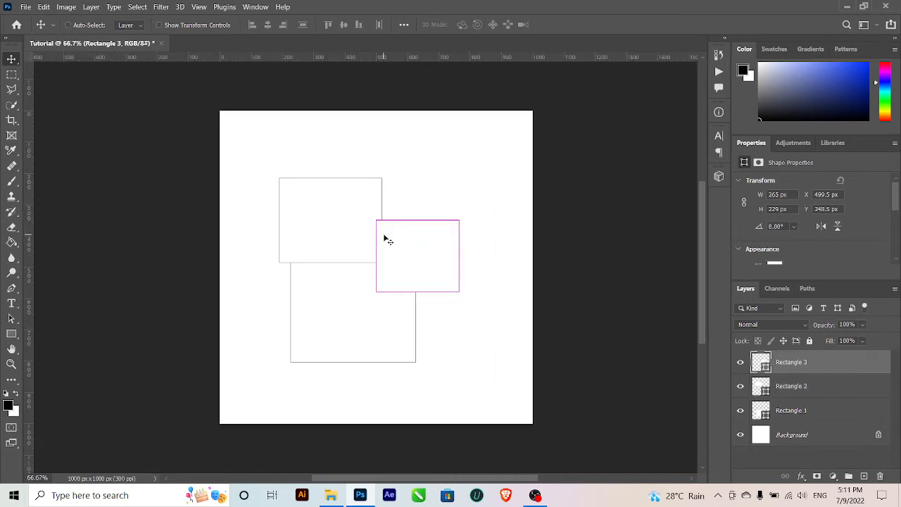
{"action": "key", "text": "ctrl+plus"}
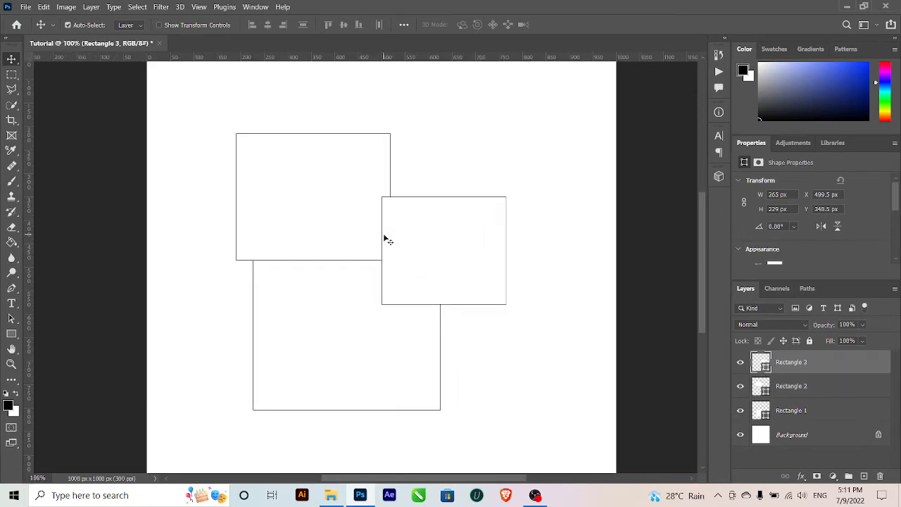
{"action": "left_click", "coordinate": [823, 414], "text": "shift"}
{"action": "left_click", "coordinate": [877, 476]}
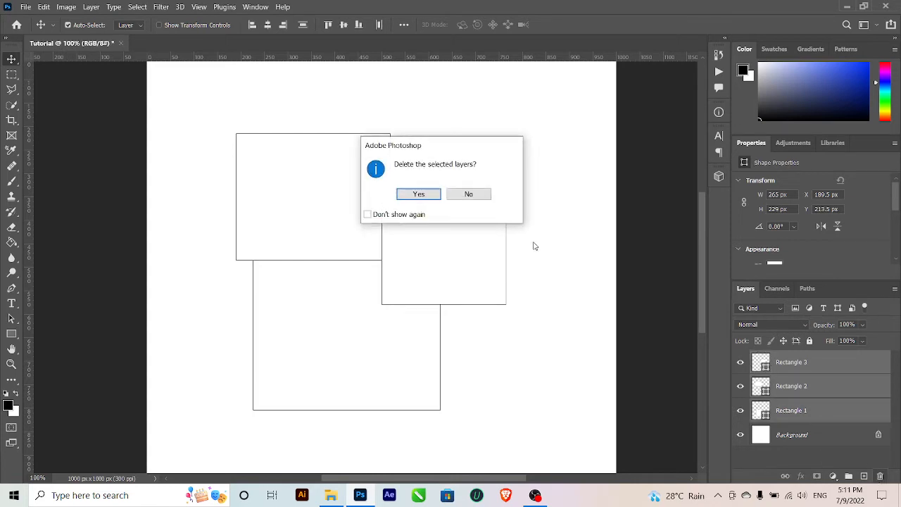
{"action": "left_click", "coordinate": [419, 195]}
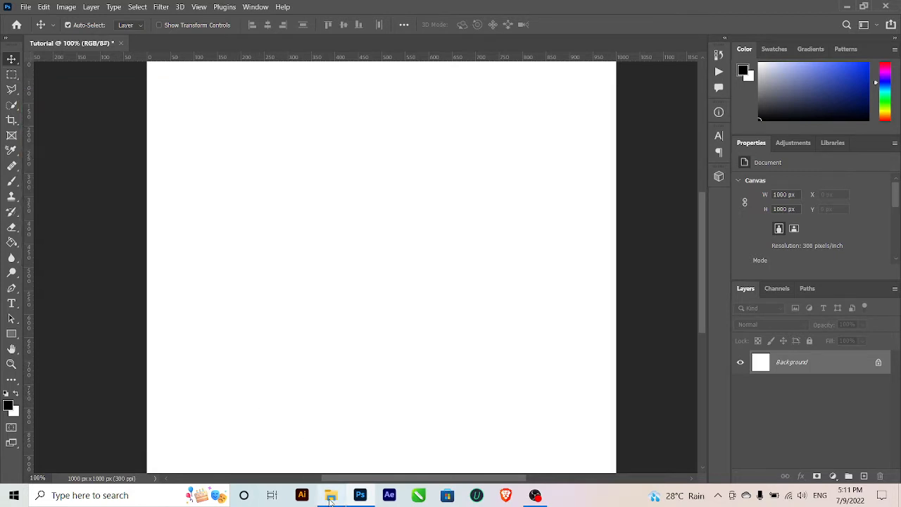
Step: From the characters folder in File Explorer, place the photo of the woman on the yellow studio background into the Tutorial document
{"action": "mouse_move", "coordinate": [331, 495]}
{"action": "left_click", "coordinate": [332, 442]}
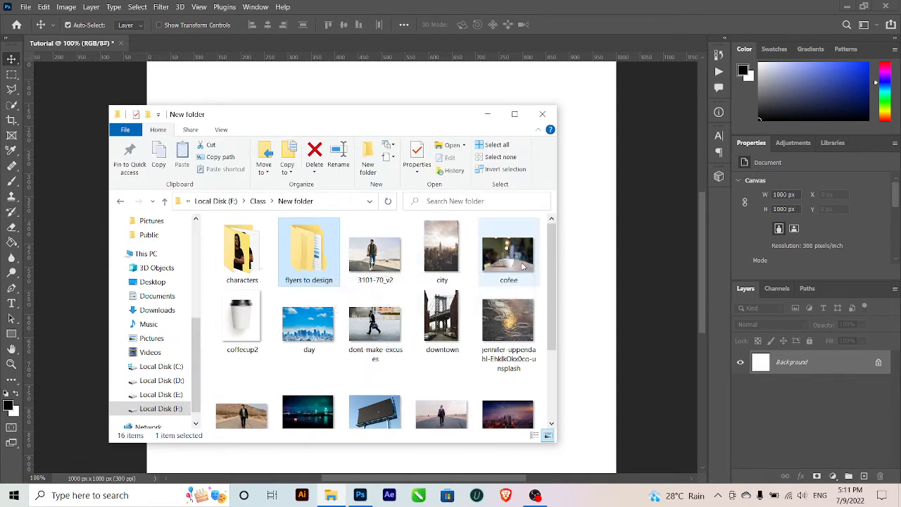
{"action": "double_click", "coordinate": [242, 253]}
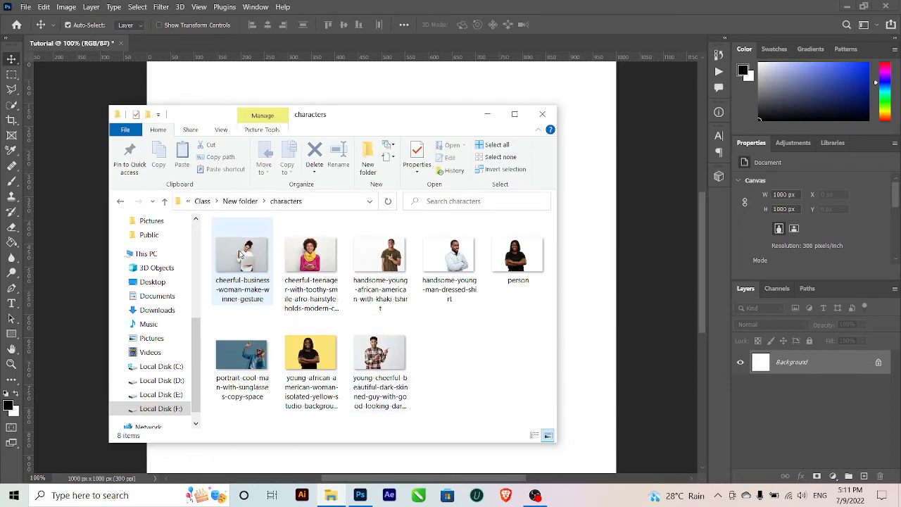
{"action": "left_click_drag", "start_coordinate": [312, 363], "coordinate": [602, 299]}
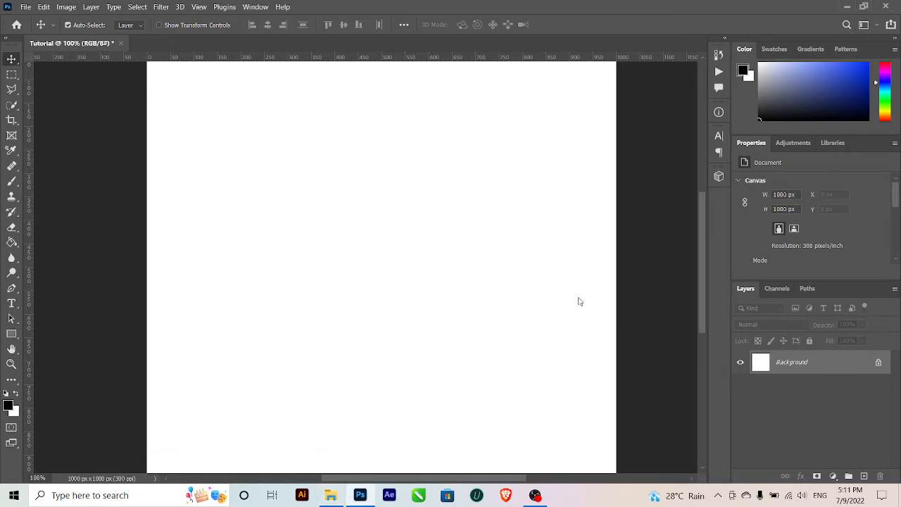
{"action": "left_click", "coordinate": [331, 495]}
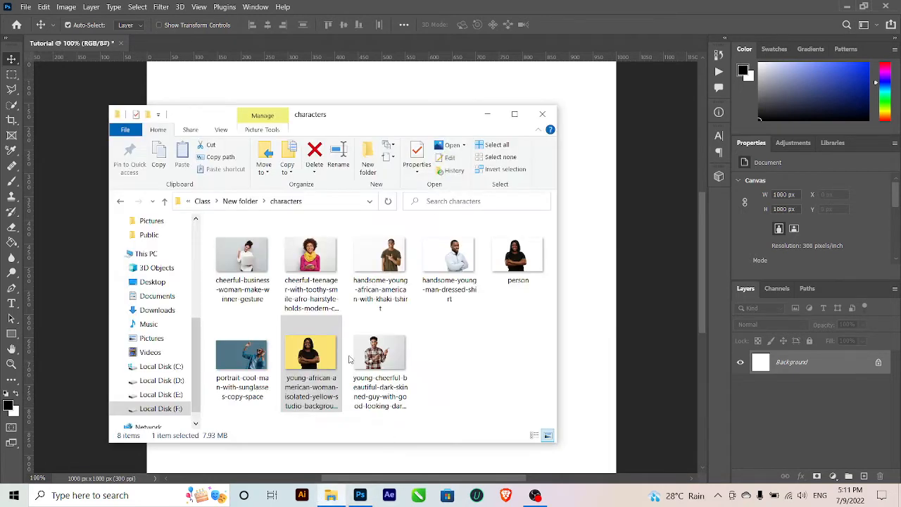
{"action": "left_click", "coordinate": [579, 298]}
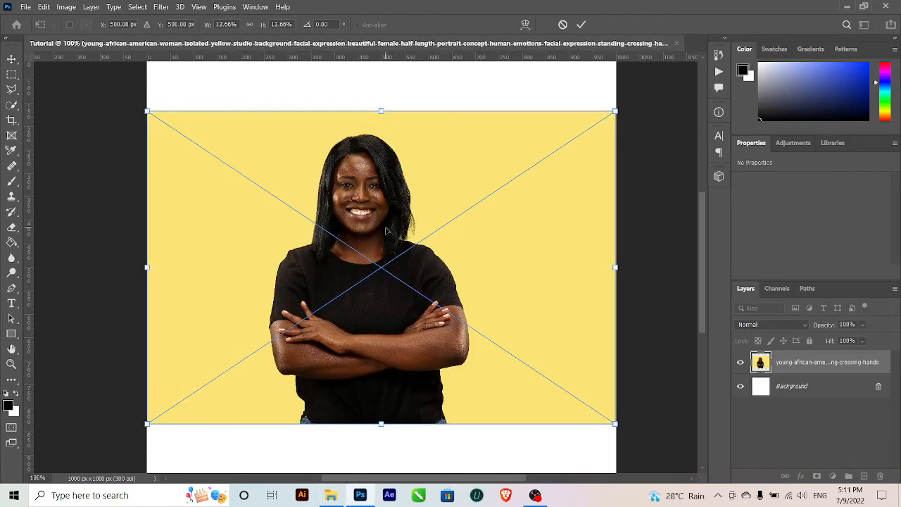
{"action": "key", "text": "Return"}
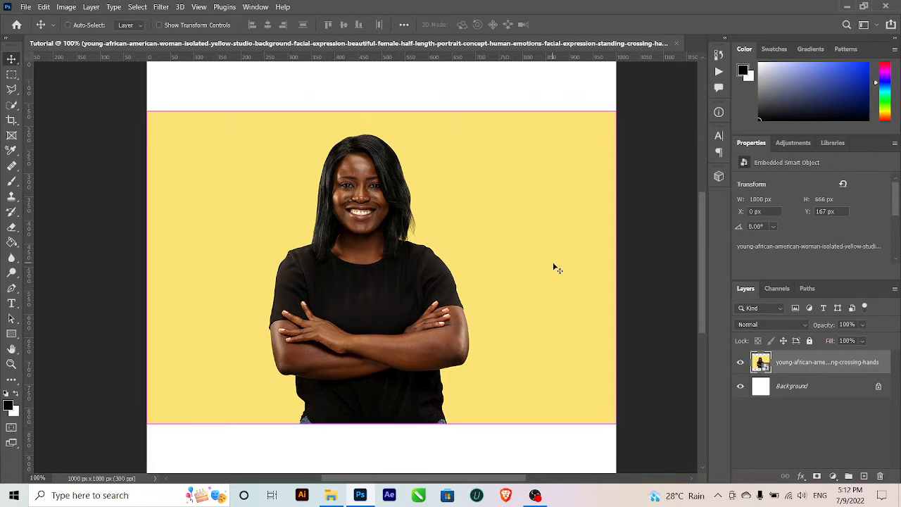
Step: Shift the placed photo with the Move tool to about X 20 px, Y 167 px
{"action": "key", "text": "t"}
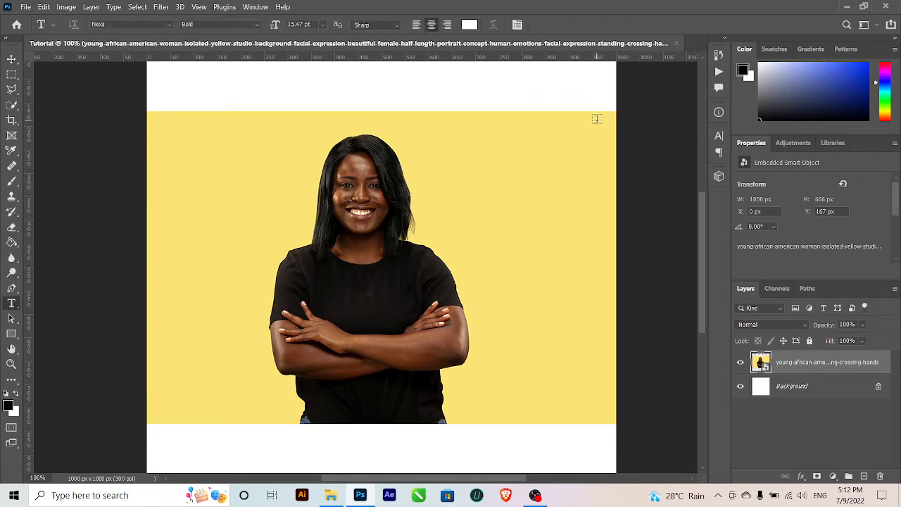
{"action": "left_click", "coordinate": [11, 59]}
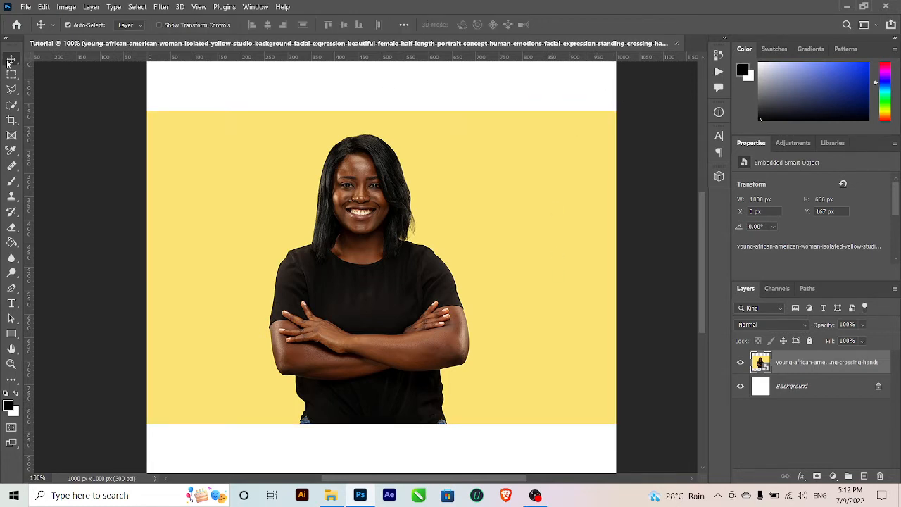
{"action": "left_click_drag", "start_coordinate": [242, 186], "coordinate": [241, 188]}
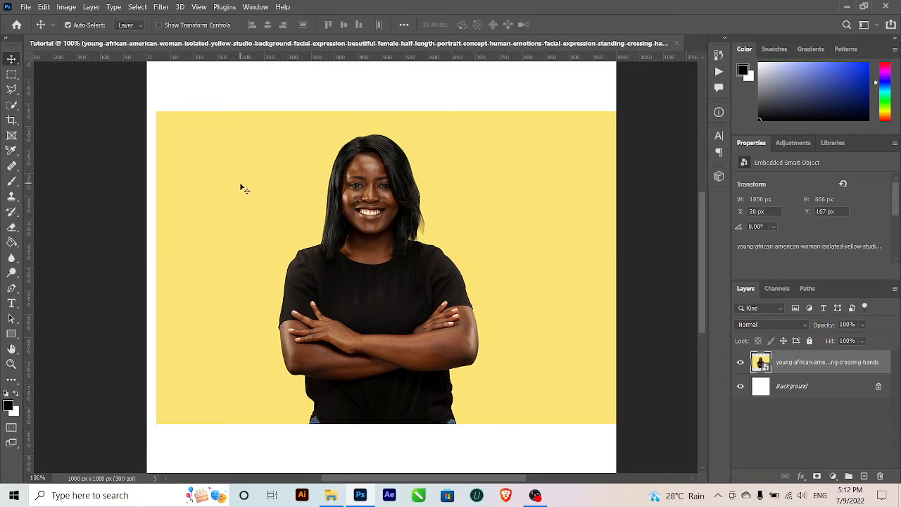
{"action": "right_click", "coordinate": [241, 188]}
{"action": "left_click", "coordinate": [231, 187]}
Step: Scale the photo down to about 383 x 255 px with Free Transform and move it to about X 381, Y 557 px
{"action": "key", "text": "ctrl+t"}
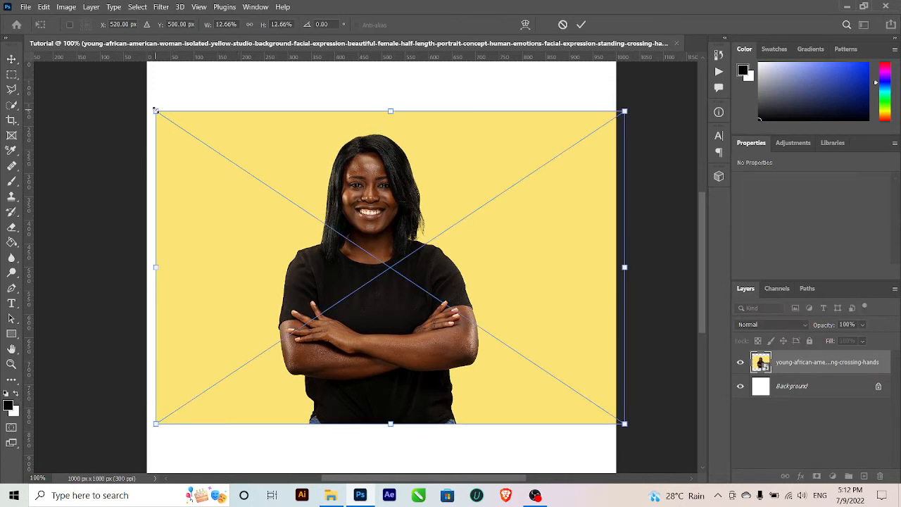
{"action": "left_click_drag", "start_coordinate": [155, 110], "coordinate": [455, 286]}
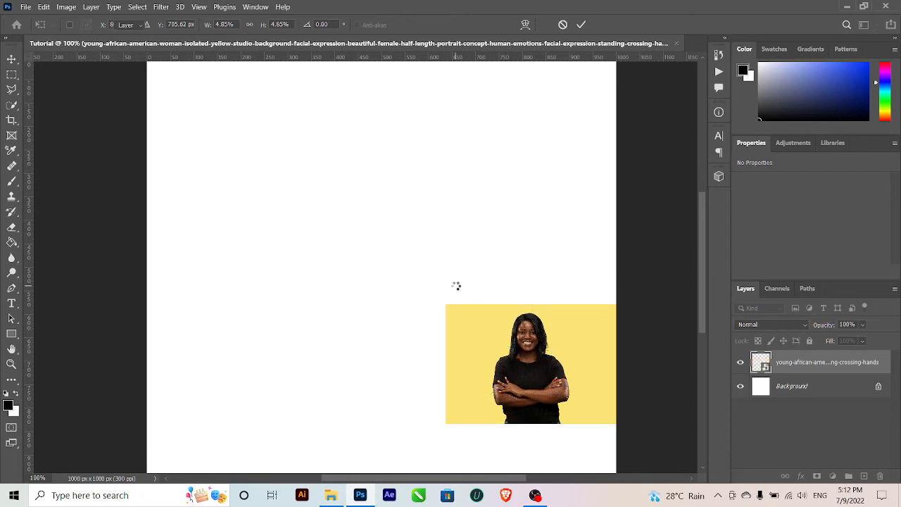
{"action": "key", "text": "Return"}
{"action": "left_click_drag", "start_coordinate": [493, 342], "coordinate": [372, 328]}
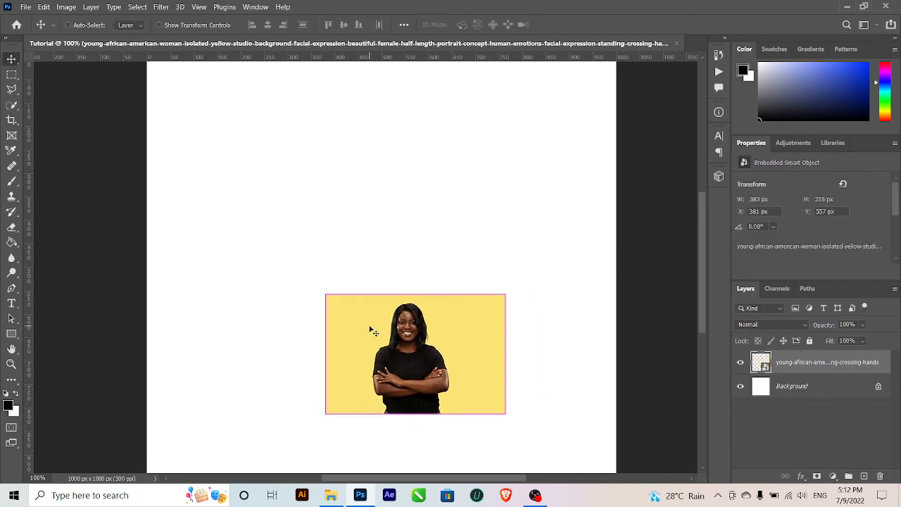
Step: Scale the photo up to about 774 x 515 px and move it to about X 113, Y 262 px
{"action": "key", "text": "ctrl+t"}
{"action": "left_click_drag", "start_coordinate": [323, 293], "coordinate": [161, 141]}
{"action": "key", "text": "Return"}
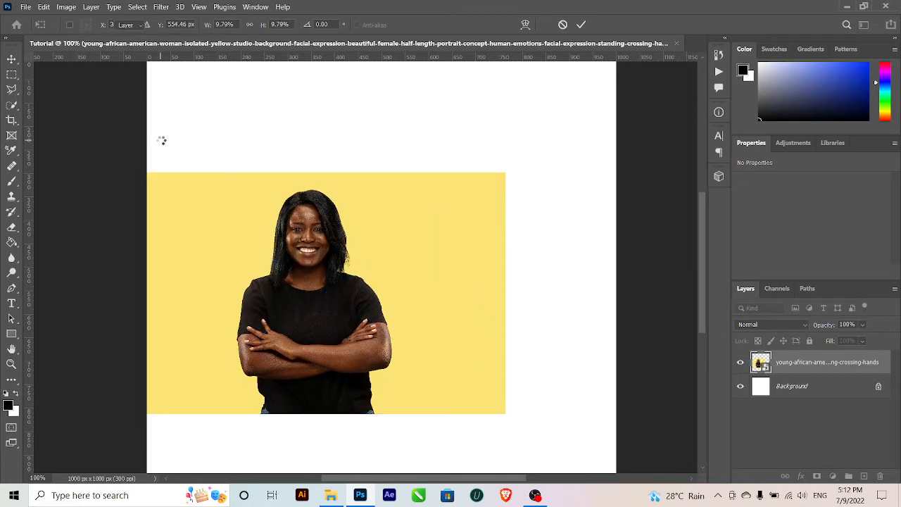
{"action": "left_click_drag", "start_coordinate": [259, 278], "coordinate": [313, 262]}
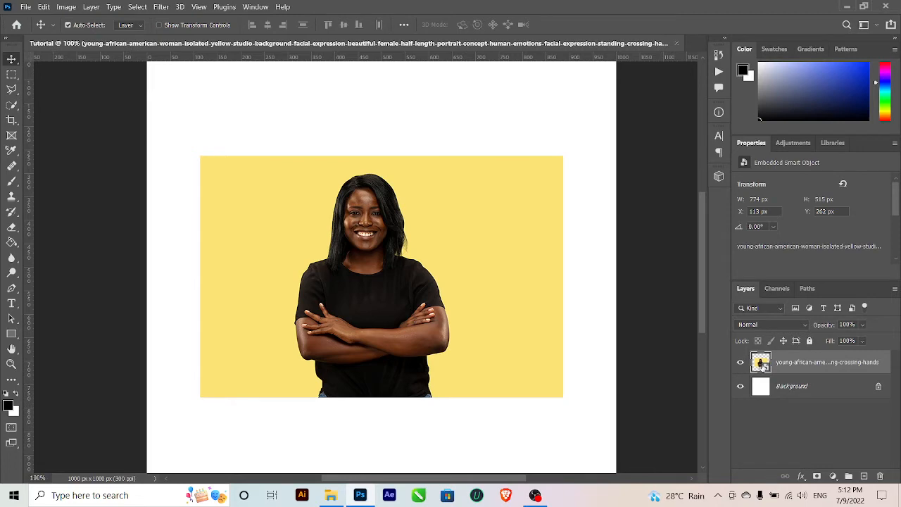
Step: Duplicate the photo layer within the Tutorial document and hide the original layer
{"action": "right_click", "coordinate": [795, 367]}
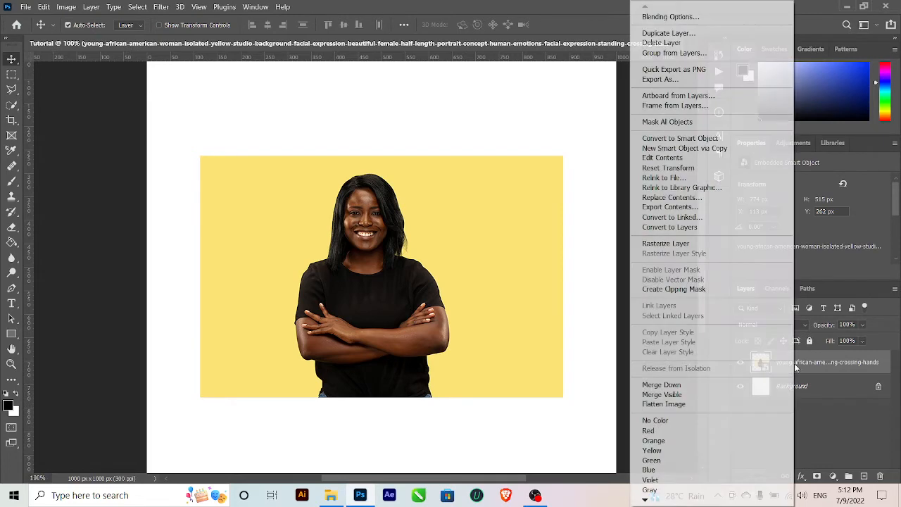
{"action": "left_click", "coordinate": [823, 365]}
{"action": "right_click", "coordinate": [823, 364]}
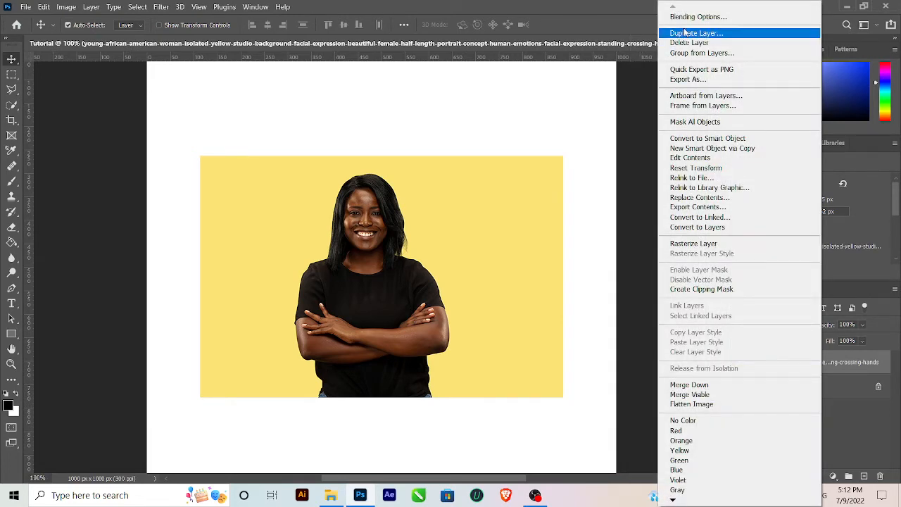
{"action": "left_click", "coordinate": [694, 33]}
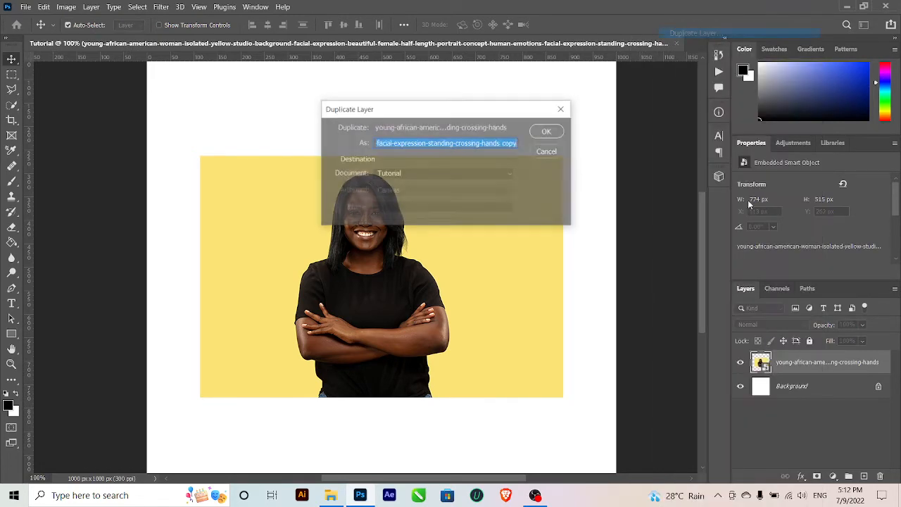
{"action": "left_click", "coordinate": [548, 133]}
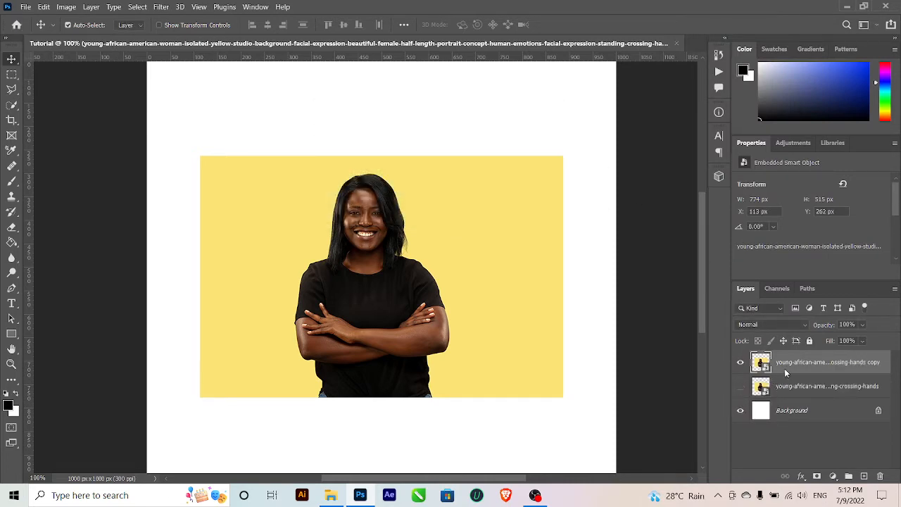
Step: Rasterize the duplicated photo layer and shrink it about its centre to about 64 x 43 px with Free Transform
{"action": "right_click", "coordinate": [785, 370]}
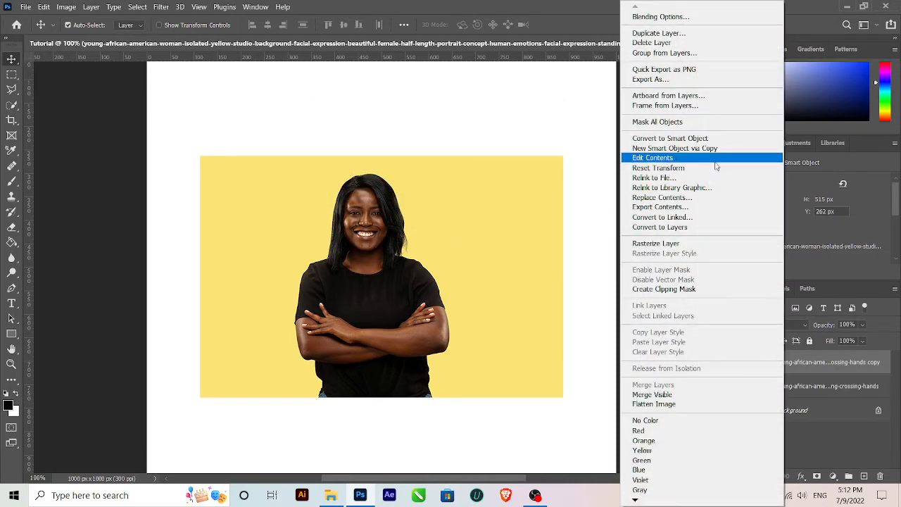
{"action": "left_click", "coordinate": [664, 247]}
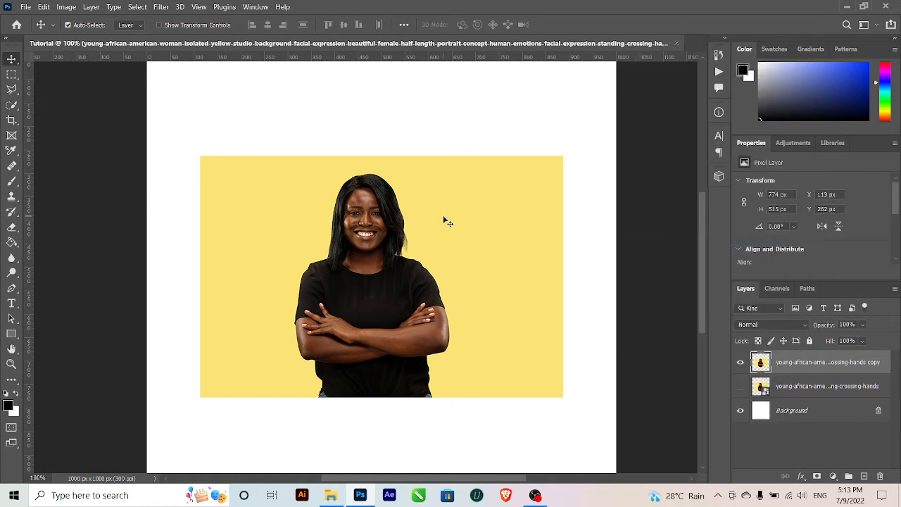
{"action": "key", "text": "ctrl+t"}
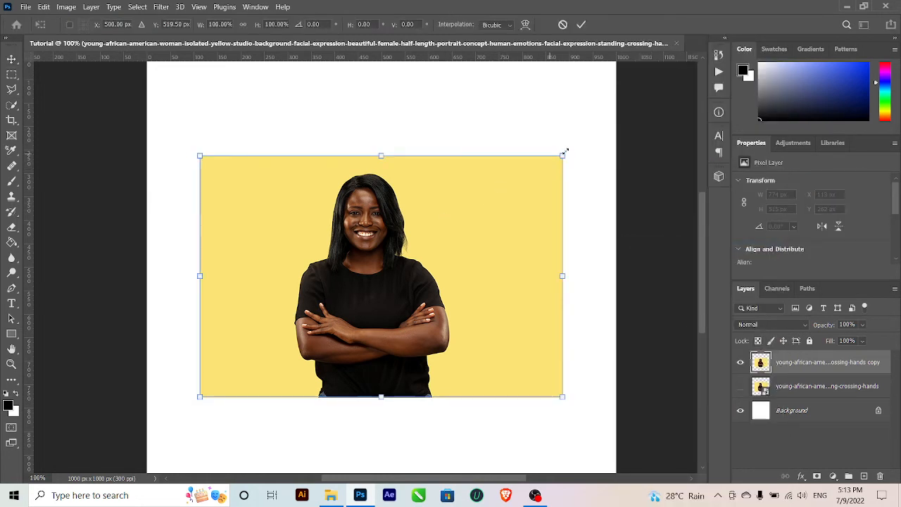
{"action": "left_click_drag", "start_coordinate": [566, 151], "coordinate": [396, 257]}
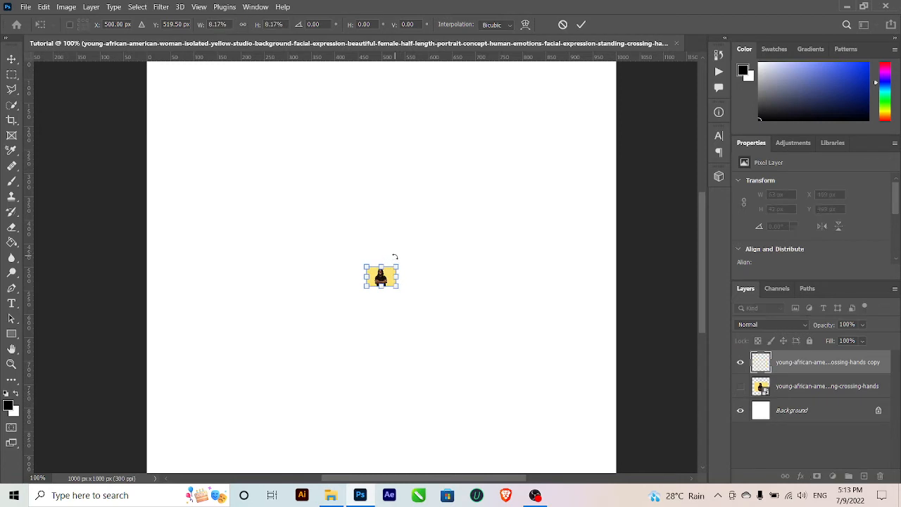
{"action": "key", "text": "Return"}
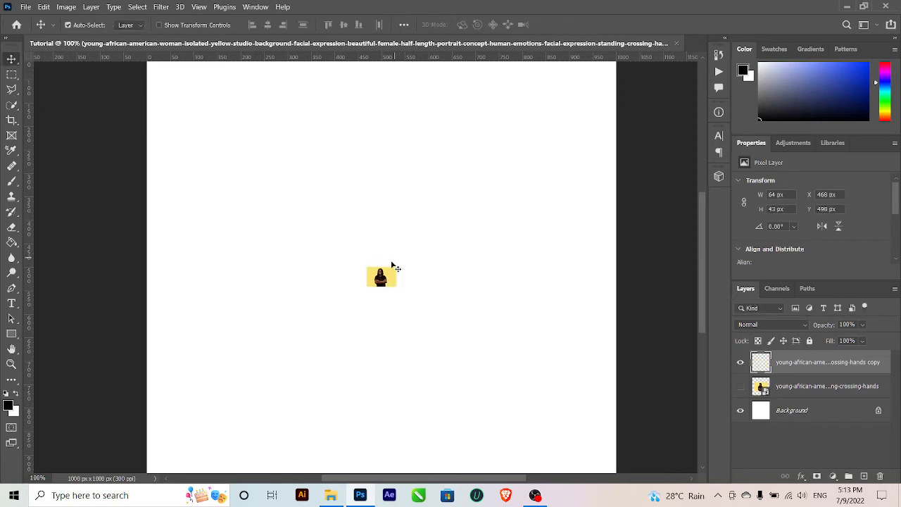
Step: Enlarge the rasterized copy about its centre to about 834 x 561 px with Free Transform
{"action": "key", "text": "ctrl+t"}
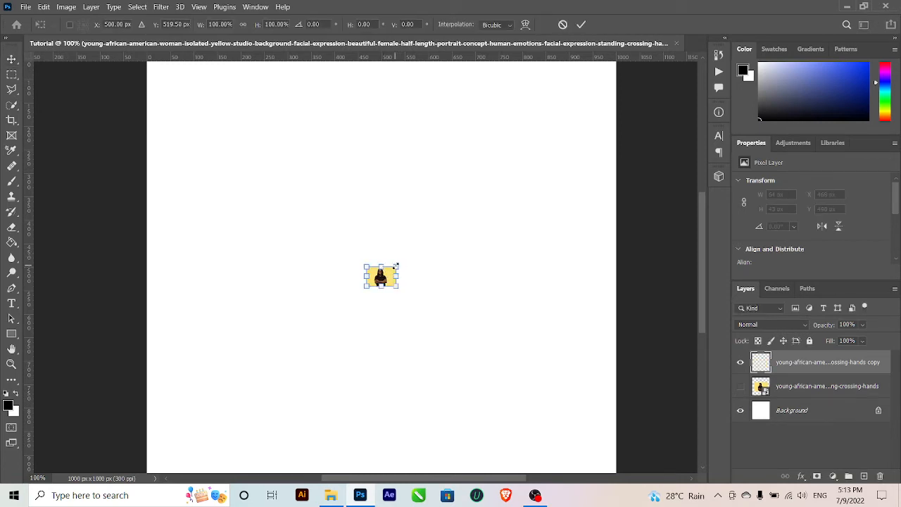
{"action": "left_click_drag", "start_coordinate": [396, 267], "coordinate": [541, 91]}
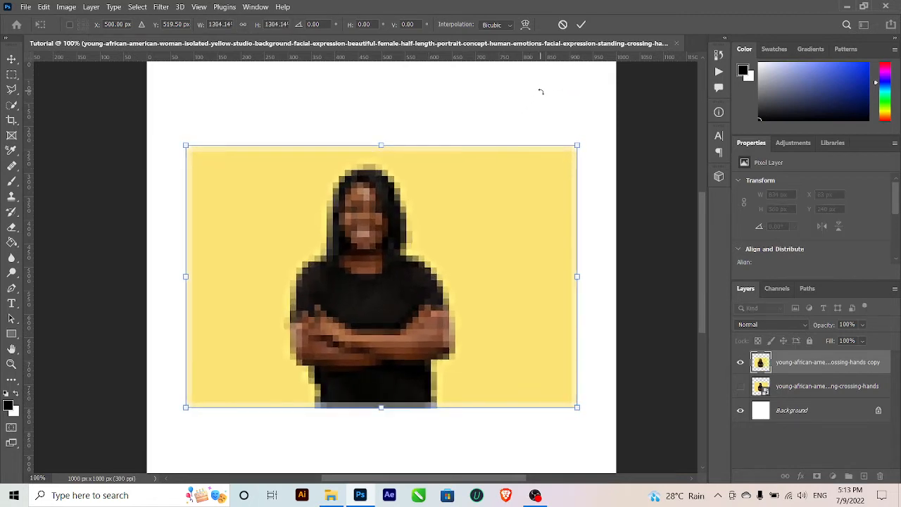
{"action": "key", "text": "Return"}
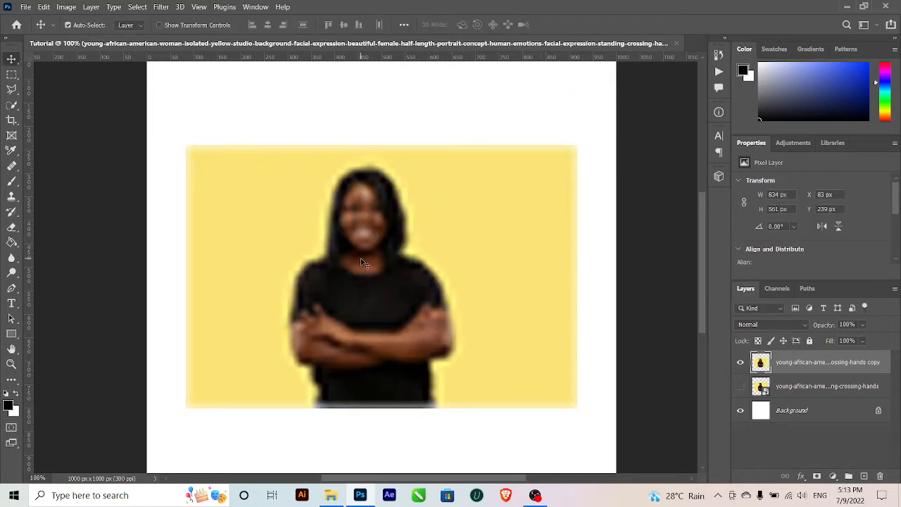
Step: Delete the rasterized copy layer and show the original photo layer
{"action": "key", "text": "Delete"}
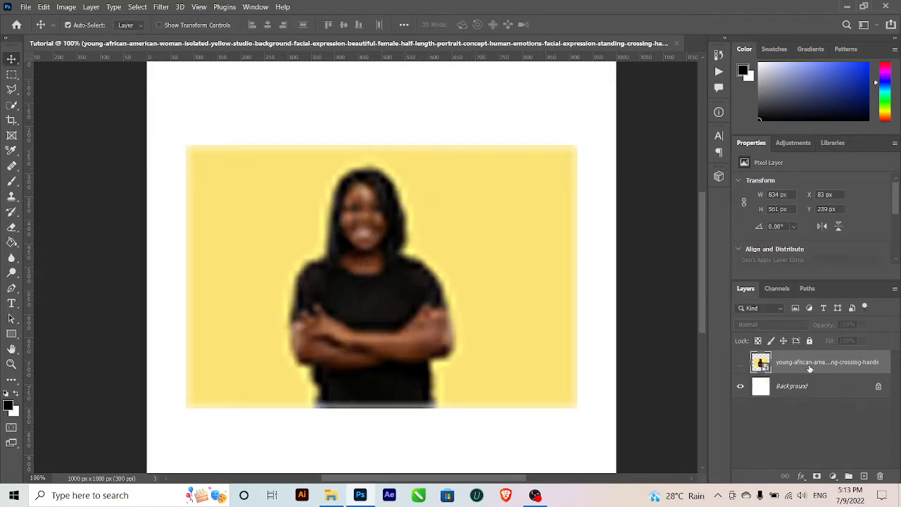
{"action": "left_click", "coordinate": [740, 363]}
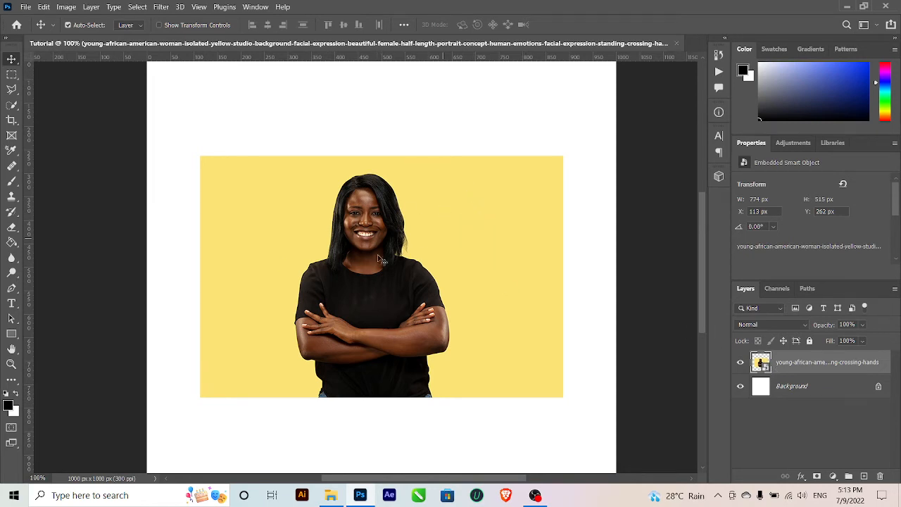
Step: Open the photo layer's smart object contents to examine the full image, and return to the Tutorial document
{"action": "double_click", "coordinate": [761, 362]}
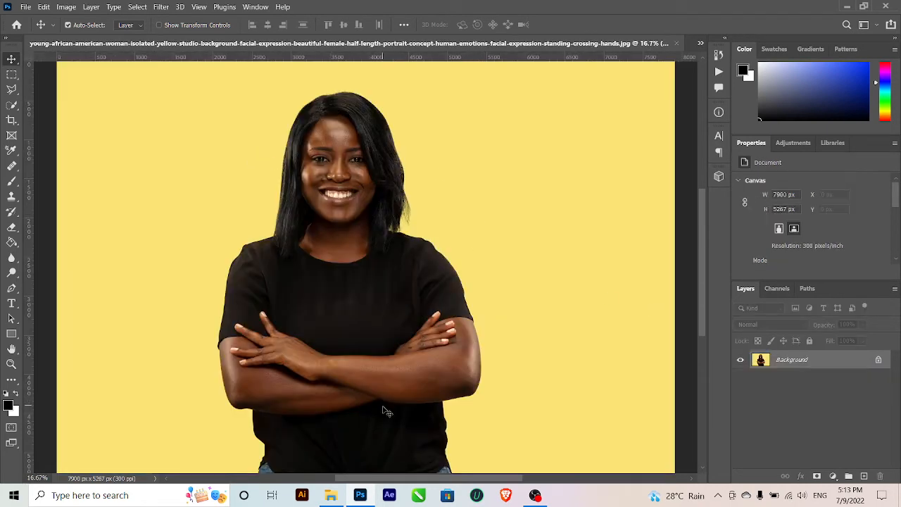
{"action": "left_click_drag", "start_coordinate": [397, 483], "coordinate": [376, 483]}
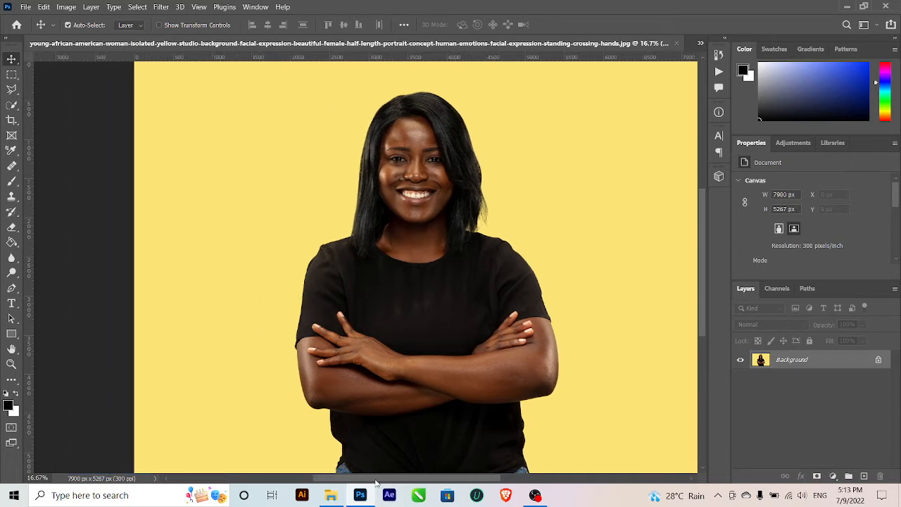
{"action": "key", "text": "ctrl+minus"}
{"action": "key", "text": "ctrl+minus"}
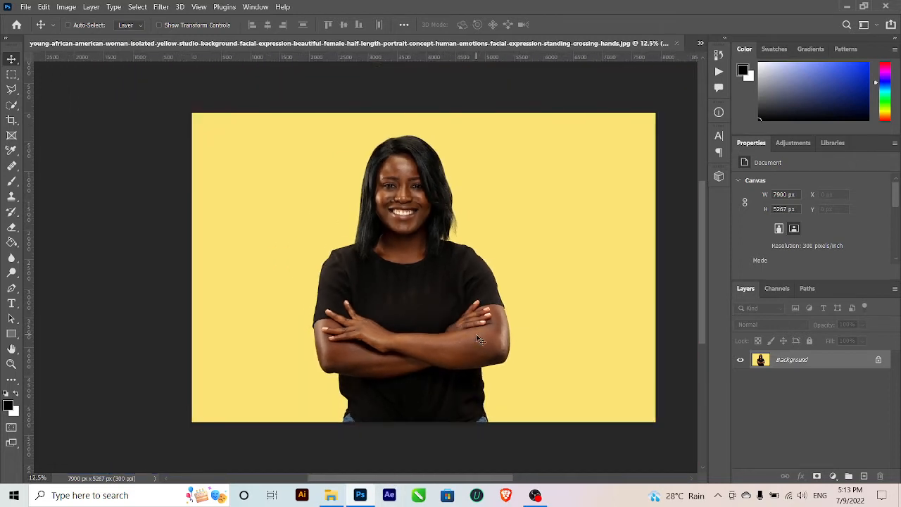
{"action": "left_click_drag", "start_coordinate": [703, 45], "coordinate": [87, 52]}
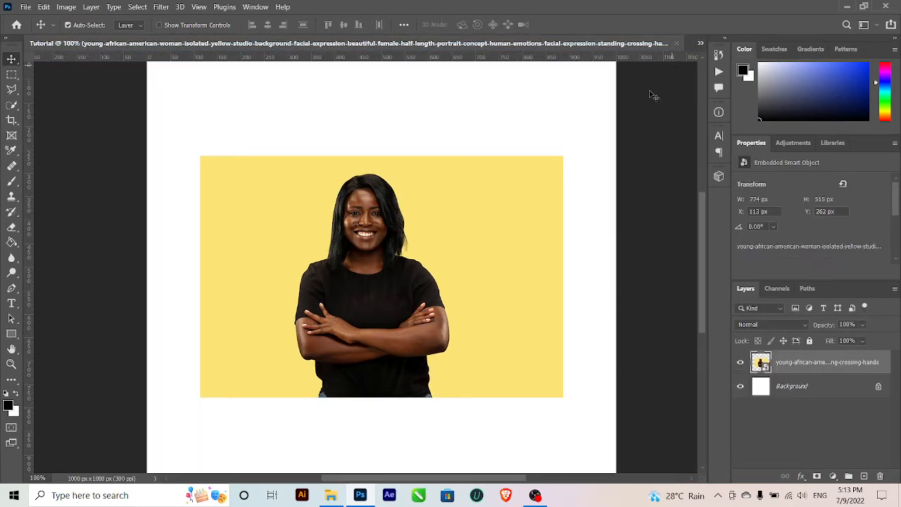
Step: Delete the photo layer from the Tutorial document and rename the yellow-background photo file in the characters folder as woman
{"action": "key", "text": "ctrl+z"}
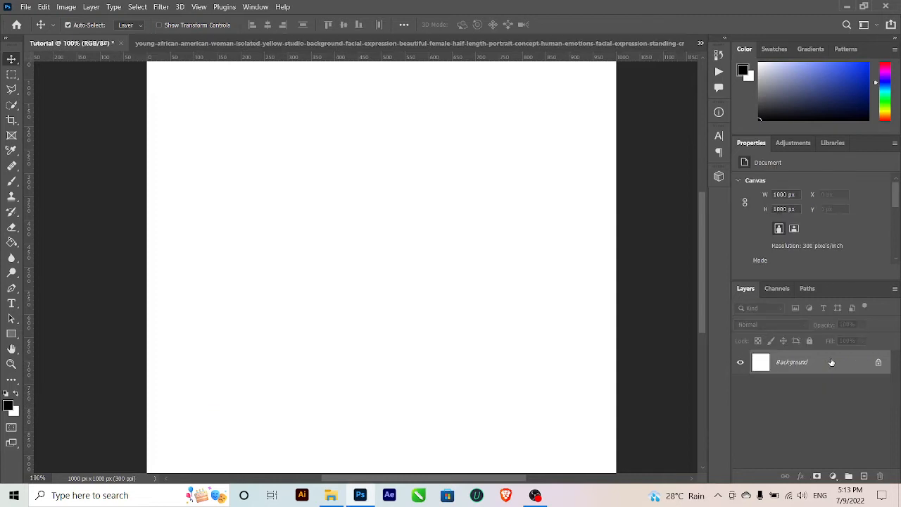
{"action": "left_click", "coordinate": [337, 499]}
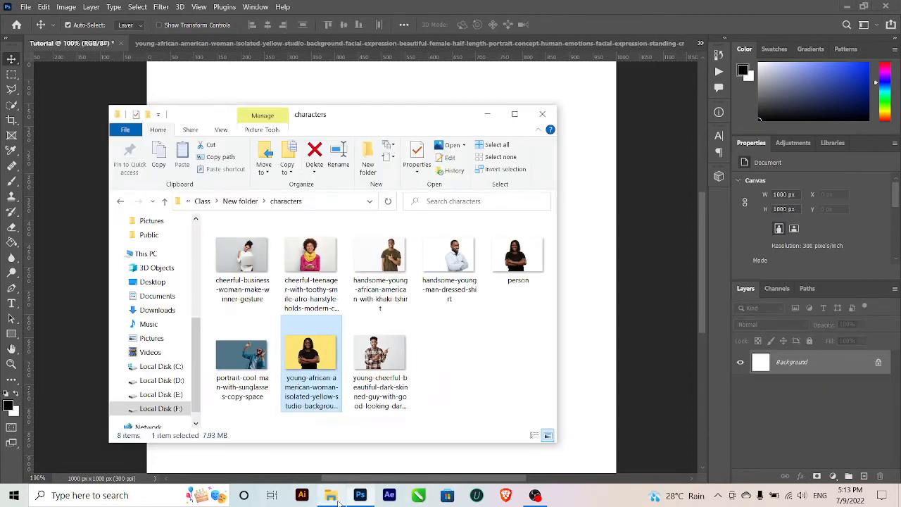
{"action": "right_click", "coordinate": [319, 363]}
{"action": "left_click", "coordinate": [351, 459]}
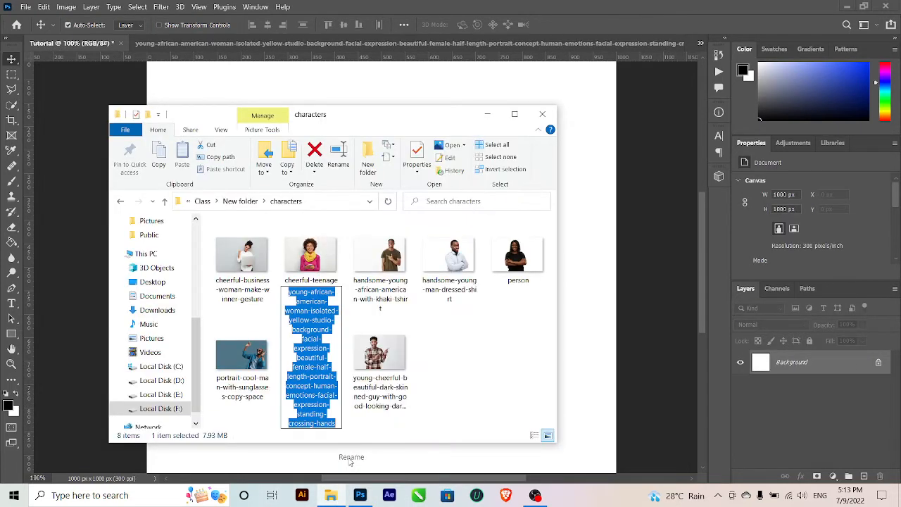
{"action": "type", "text": "woman"}
{"action": "key", "text": "Return"}
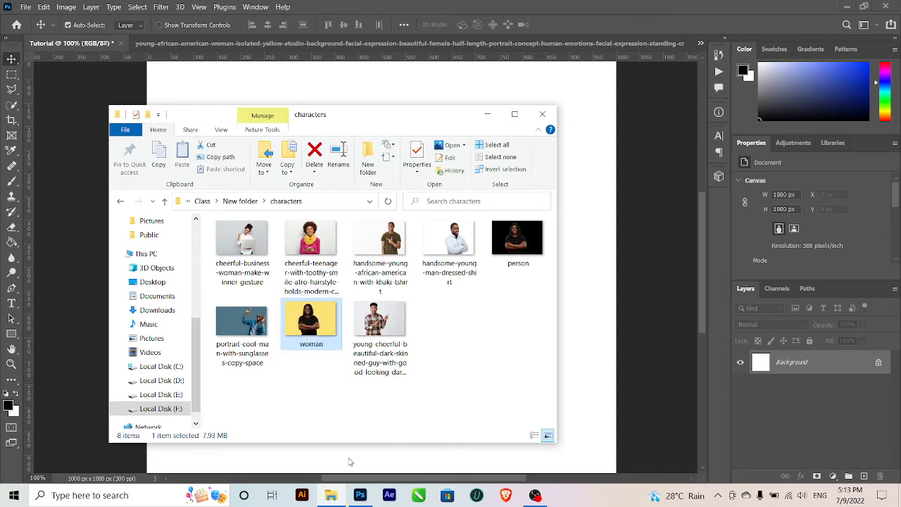
Step: Place the woman photo from the characters folder into the Tutorial document at its default 1000 x 666 px size
{"action": "left_click_drag", "start_coordinate": [326, 348], "coordinate": [606, 346]}
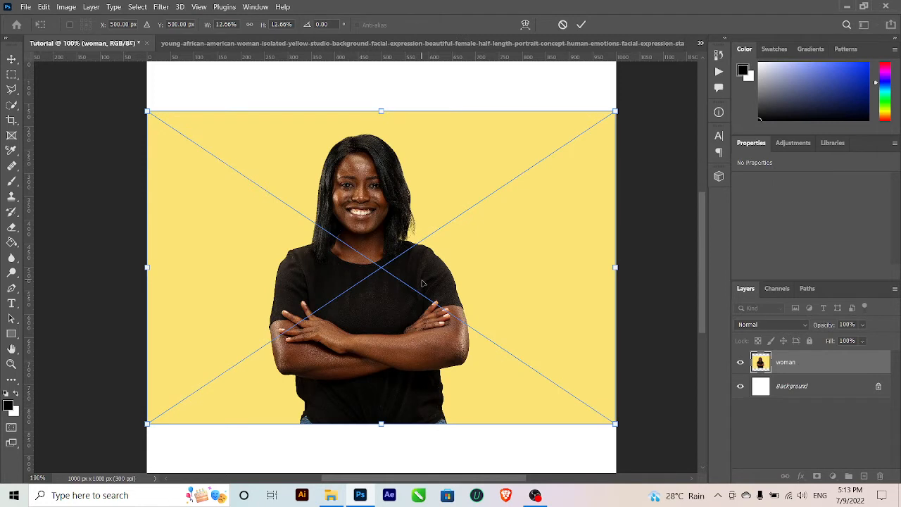
{"action": "key", "text": "Return"}
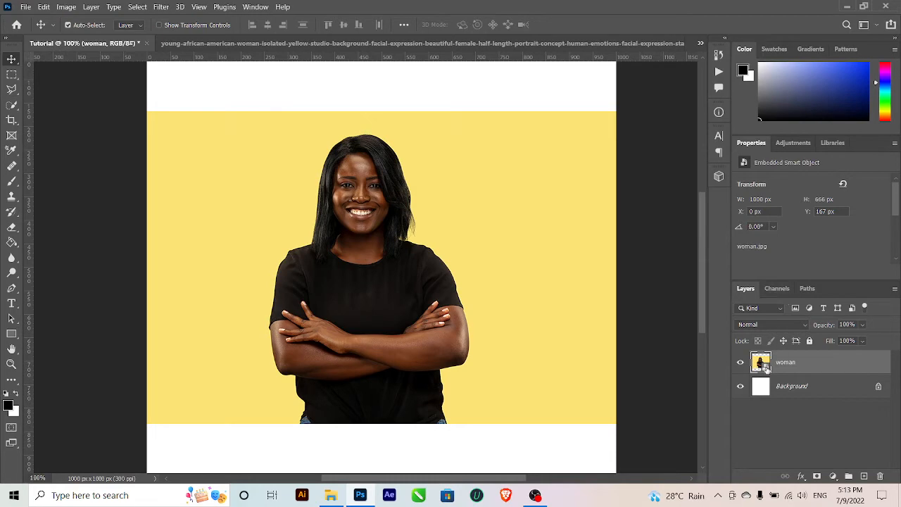
Step: Open the smart object contents of the woman layer and close the contents document of the earlier photo
{"action": "key", "text": "ctrl+Tab"}
{"action": "key", "text": "ctrl+Tab"}
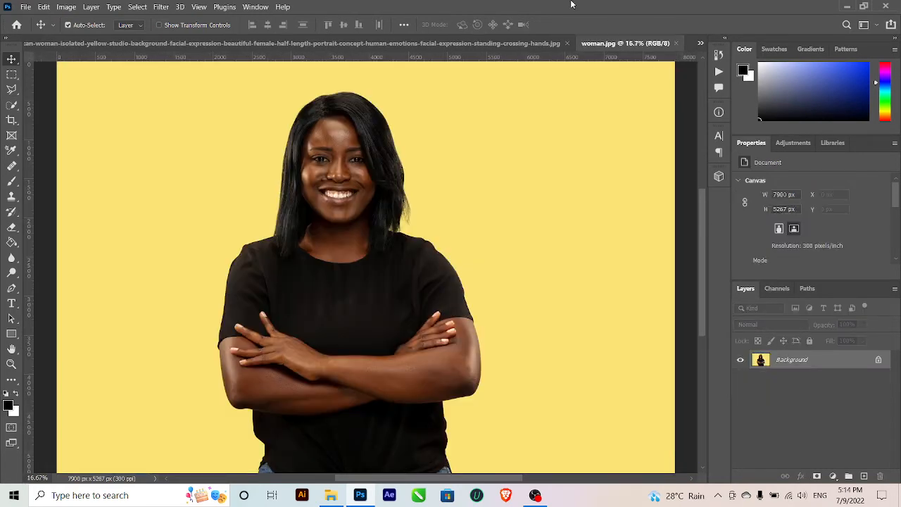
{"action": "left_click", "coordinate": [567, 43]}
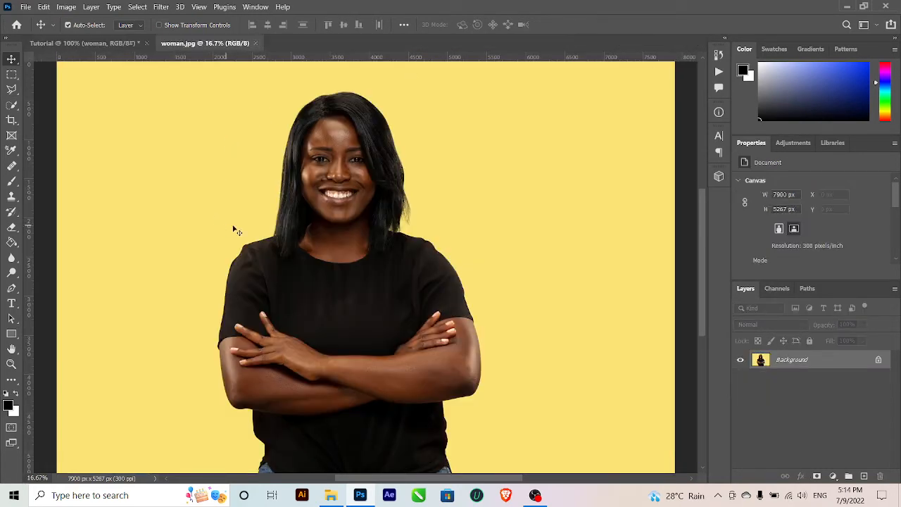
{"action": "key", "text": "ctrl+minus"}
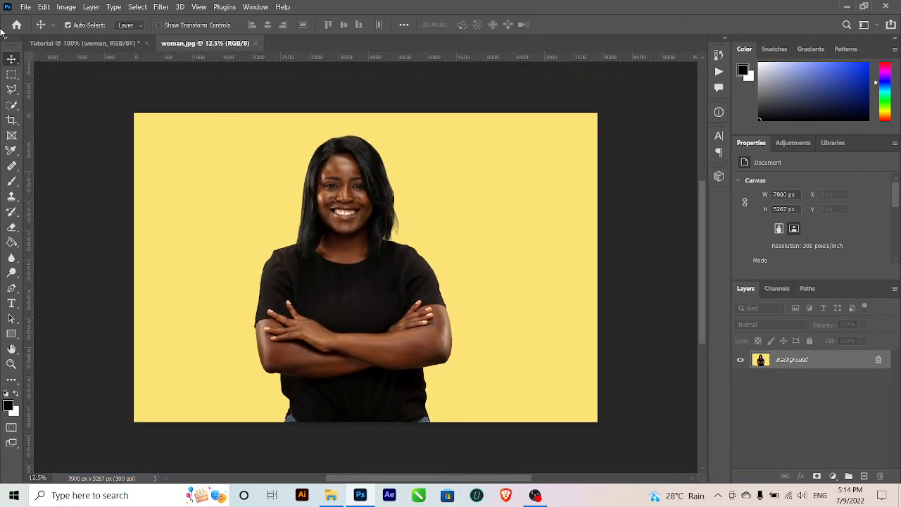
Step: Unlock the Background layer of woman.jpg and delete a rectangular marquee area of about 2630 x 2069 px from the image's upper-left corner
{"action": "left_click_drag", "start_coordinate": [10, 75], "coordinate": [62, 77]}
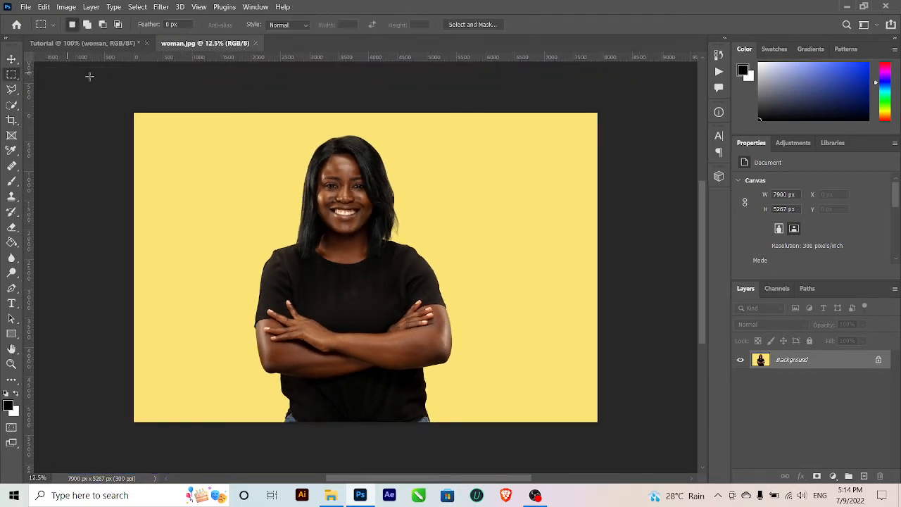
{"action": "left_click_drag", "start_coordinate": [134, 106], "coordinate": [289, 235]}
{"action": "left_click", "coordinate": [879, 361]}
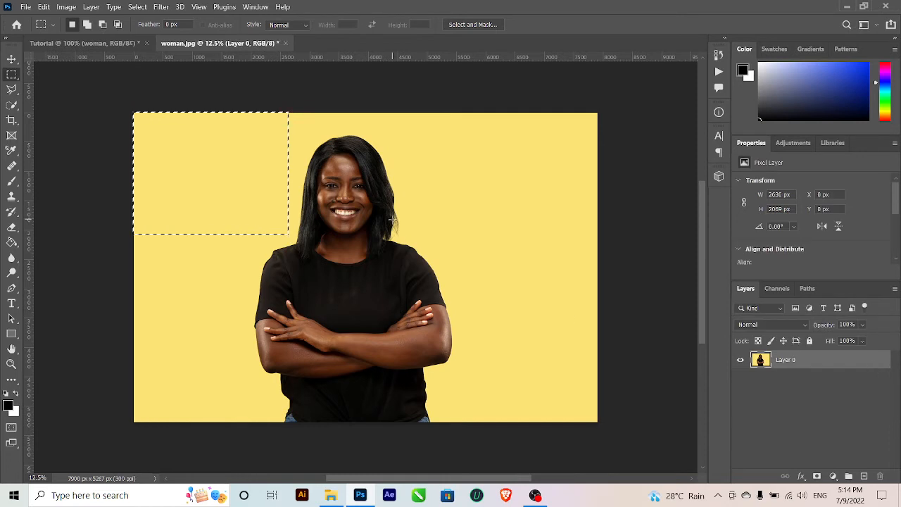
{"action": "key", "text": "Delete"}
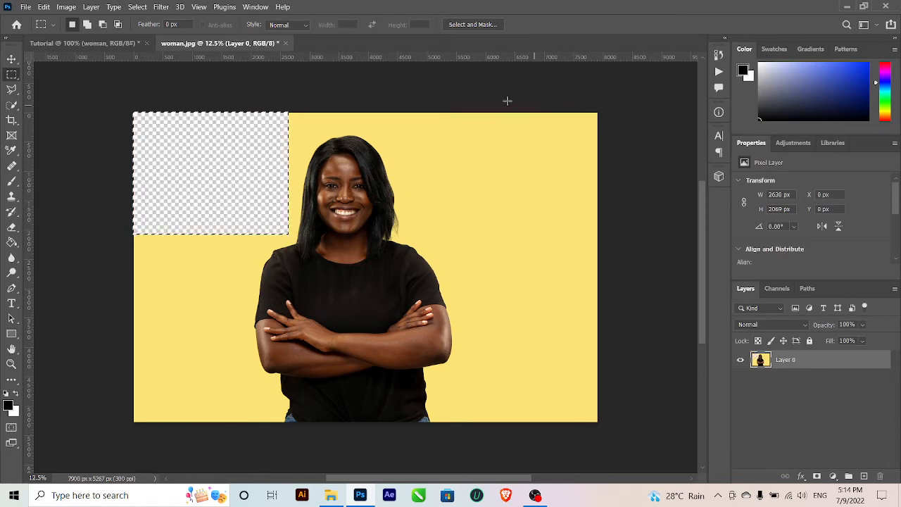
Step: Delete rectangular areas of about 2080 x 5237, 1792 x 1829 and 1585 x 734 px from the yellow background on the image's right side
{"action": "left_click_drag", "start_coordinate": [477, 112], "coordinate": [616, 437]}
{"action": "key", "text": "Delete"}
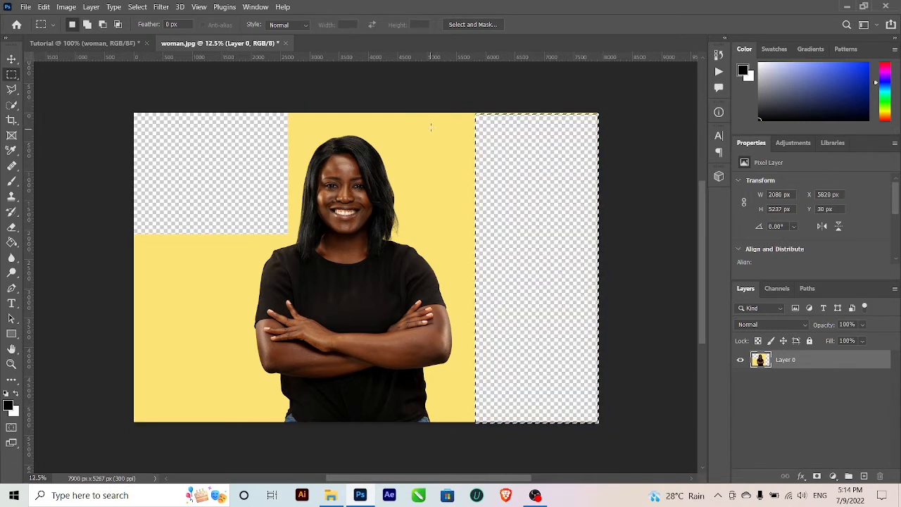
{"action": "left_click_drag", "start_coordinate": [424, 110], "coordinate": [530, 221]}
{"action": "key", "text": "Delete"}
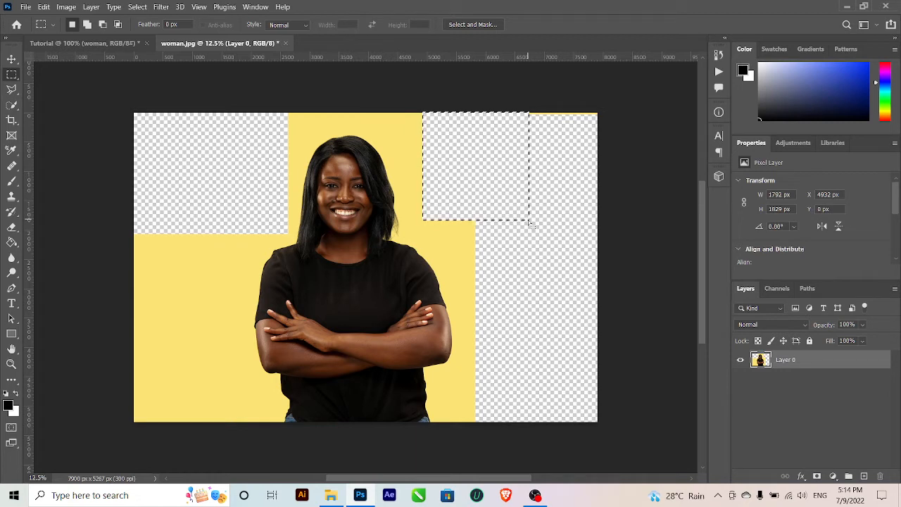
{"action": "left_click_drag", "start_coordinate": [505, 80], "coordinate": [629, 155]}
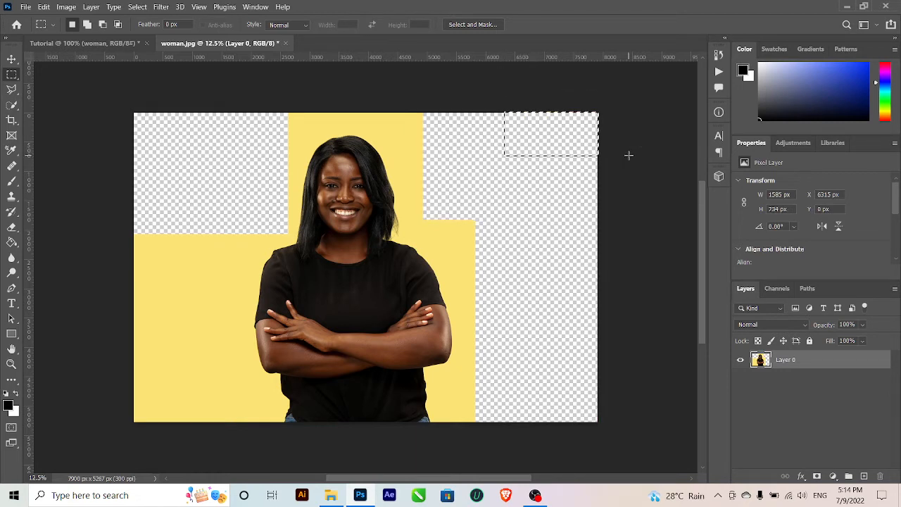
Step: Delete a rectangle of about 1895 x 3903 px along the image's left edge and a narrow strip below the elbow beside it
{"action": "left_click_drag", "start_coordinate": [113, 192], "coordinate": [244, 442]}
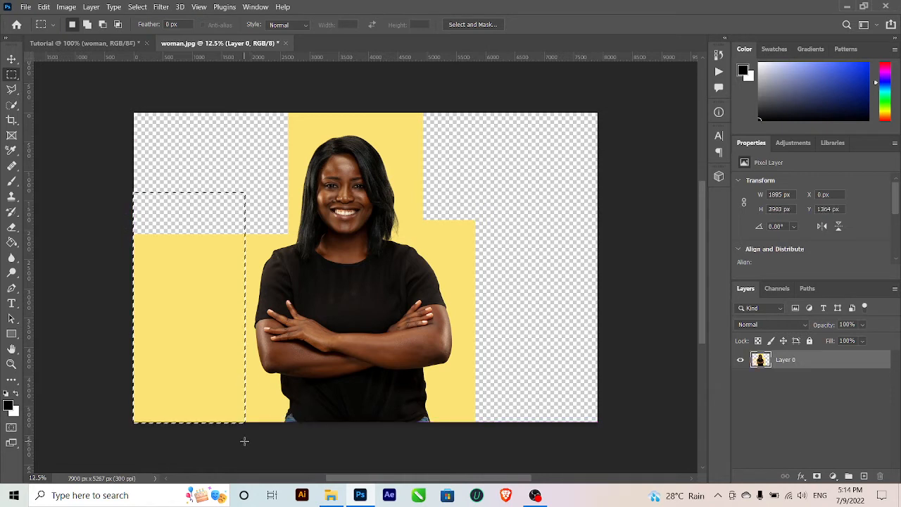
{"action": "key", "text": "Delete"}
{"action": "left_click_drag", "start_coordinate": [224, 368], "coordinate": [255, 432]}
{"action": "key", "text": "Delete"}
Step: Delete the yellow strips beside the shoulder on the image's right side and above the woman's head, and clear the selection
{"action": "left_click_drag", "start_coordinate": [484, 271], "coordinate": [440, 198]}
{"action": "left_click_drag", "start_coordinate": [440, 132], "coordinate": [220, 73]}
{"action": "key", "text": "ctrl+d"}
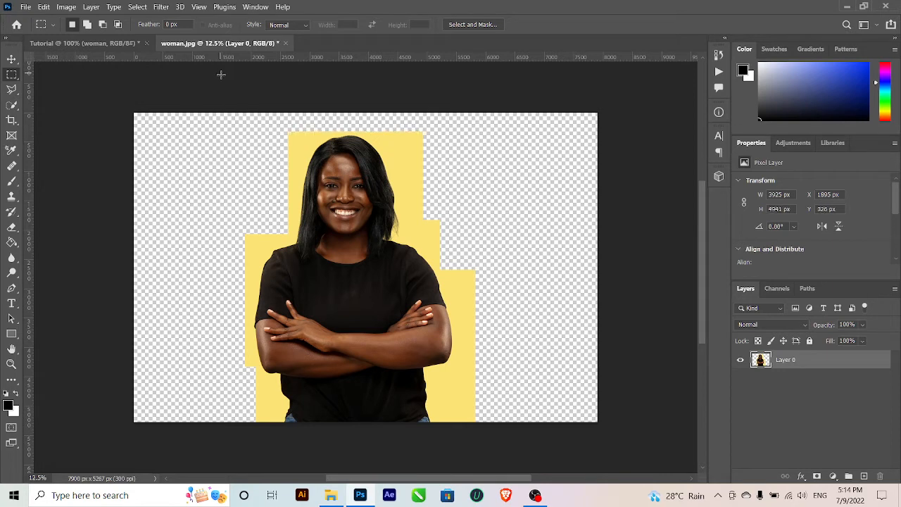
Step: Delete rectangles of about 809 x 536, 921 x 760 and 929 x 545 px around the woman's head and shoulder, and clear the selection
{"action": "left_click_drag", "start_coordinate": [263, 126], "coordinate": [312, 158]}
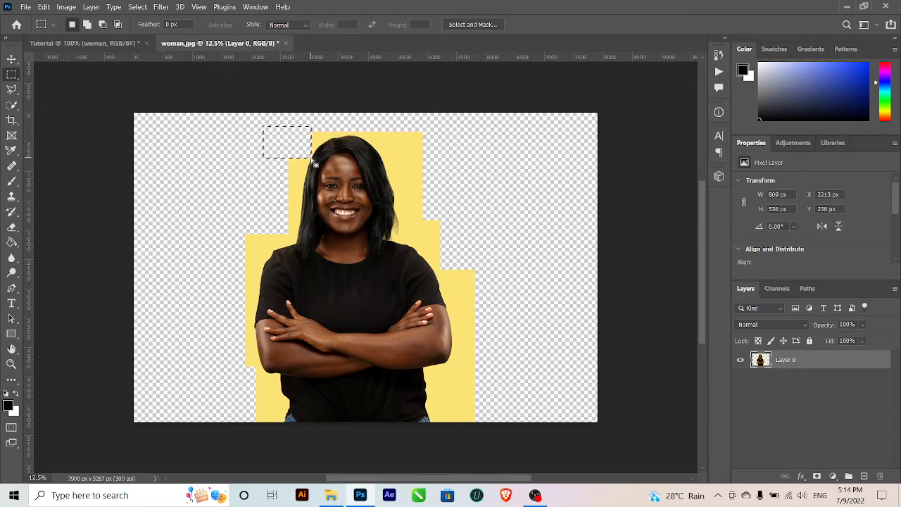
{"action": "left_click_drag", "start_coordinate": [386, 125], "coordinate": [472, 241]}
{"action": "key", "text": "Delete"}
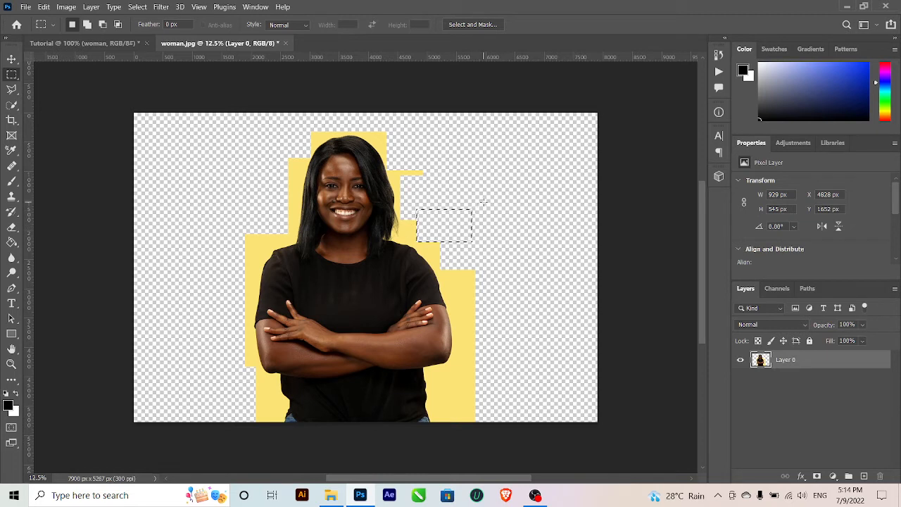
{"action": "key", "text": "ctrl+d"}
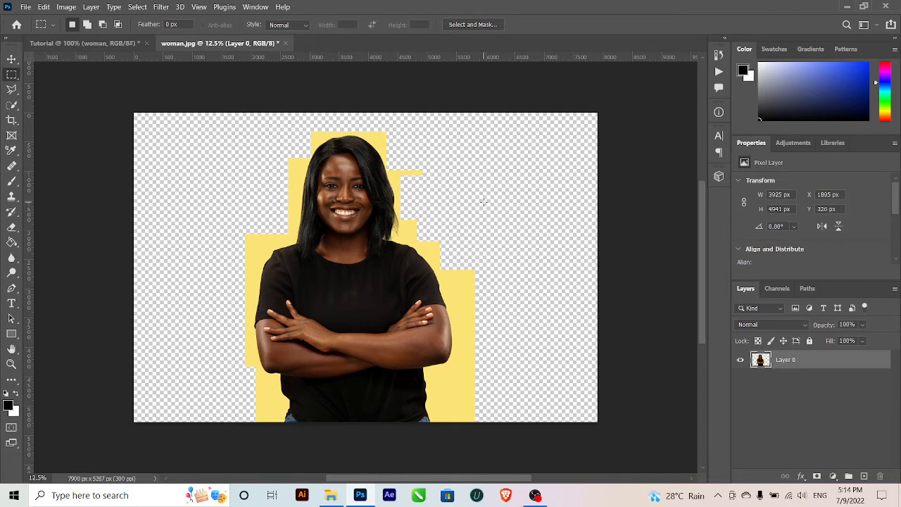
Step: Undo all the rectangular deletions back to the photo's full yellow background
{"action": "key", "text": "ctrl+z"}
{"action": "key", "text": "ctrl+z"}
{"action": "key", "text": "ctrl+z"}
{"action": "key", "text": "ctrl+z"}
{"action": "key", "text": "ctrl+z"}
{"action": "key", "text": "ctrl+z"}
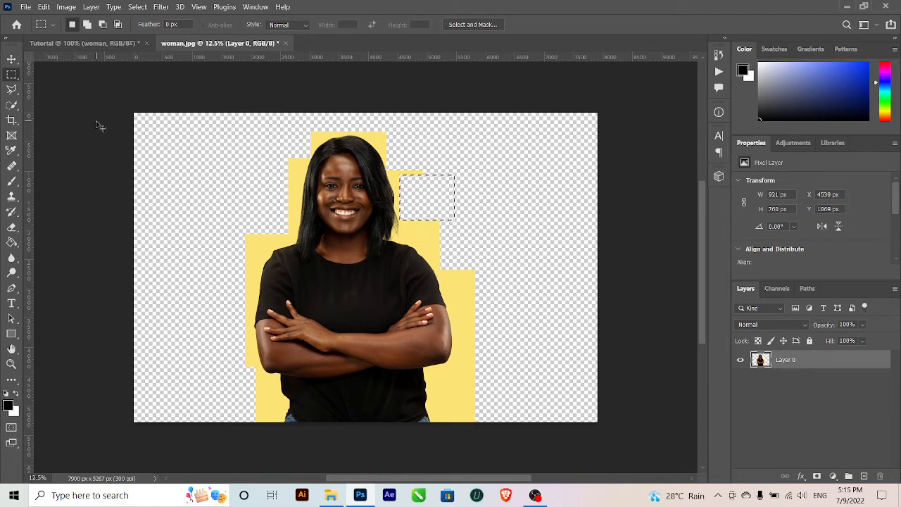
{"action": "key", "text": "ctrl+z"}
{"action": "key", "text": "ctrl+z"}
{"action": "key", "text": "ctrl+z"}
{"action": "key", "text": "ctrl+z"}
{"action": "key", "text": "ctrl+z"}
{"action": "key", "text": "ctrl+z"}
{"action": "key", "text": "ctrl+z"}
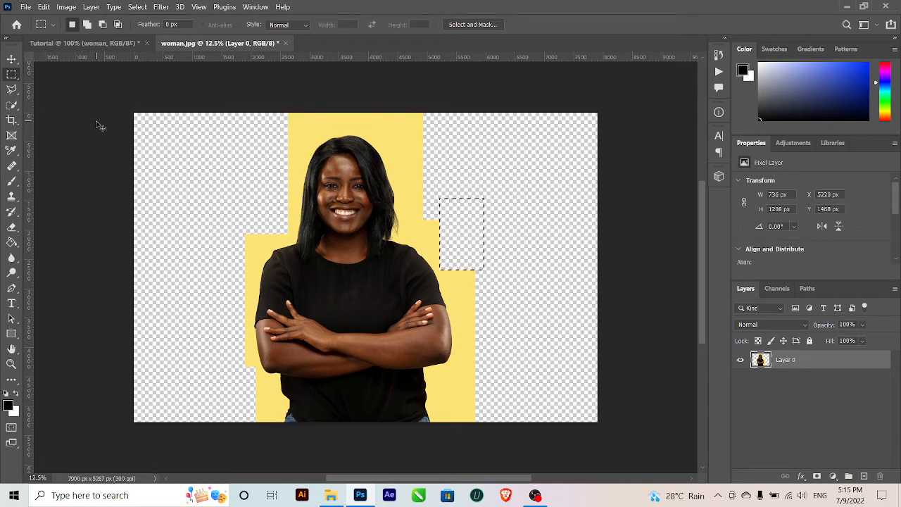
{"action": "key", "text": "ctrl+z"}
{"action": "key", "text": "ctrl+z"}
{"action": "key", "text": "ctrl+z"}
{"action": "key", "text": "ctrl+z"}
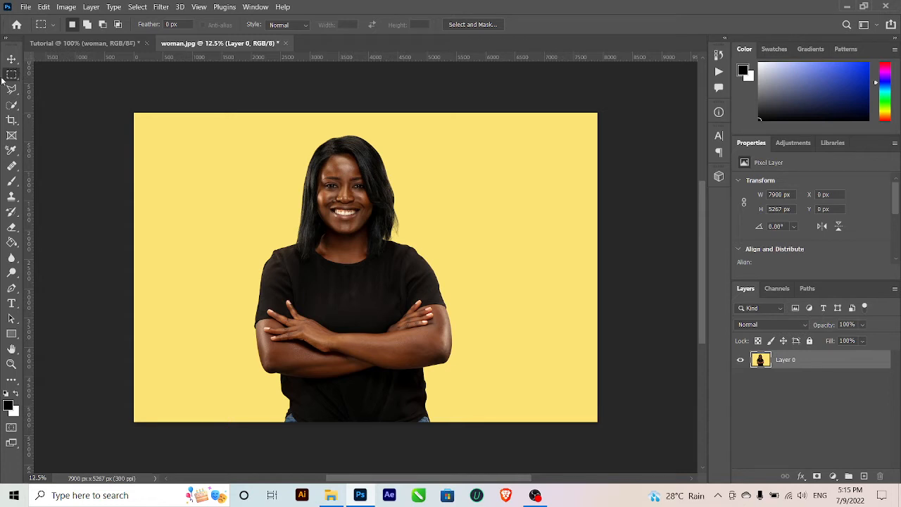
{"action": "left_click", "coordinate": [44, 6]}
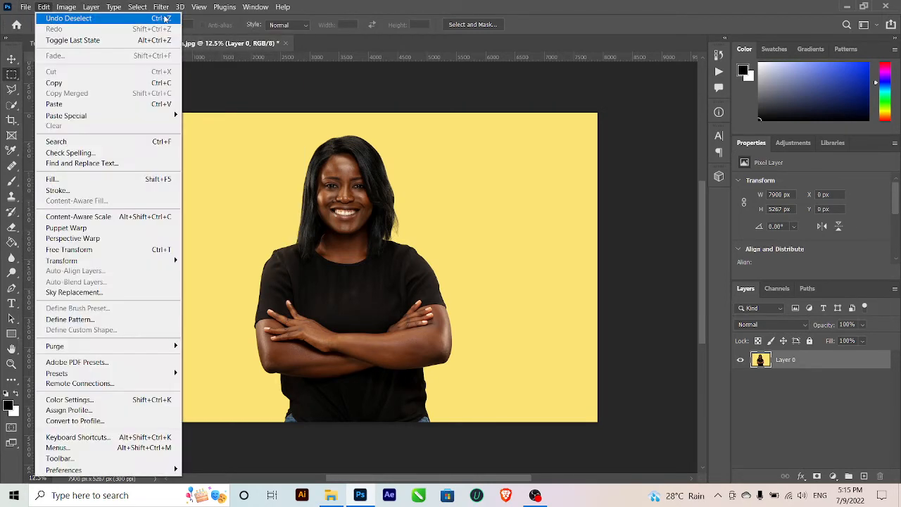
{"action": "left_click", "coordinate": [6, 83]}
Step: Delete elliptical marquee areas of about 2488 x 2318 and 2832 x 2639 px from the yellow background on both sides of the woman's head
{"action": "right_click", "coordinate": [12, 74]}
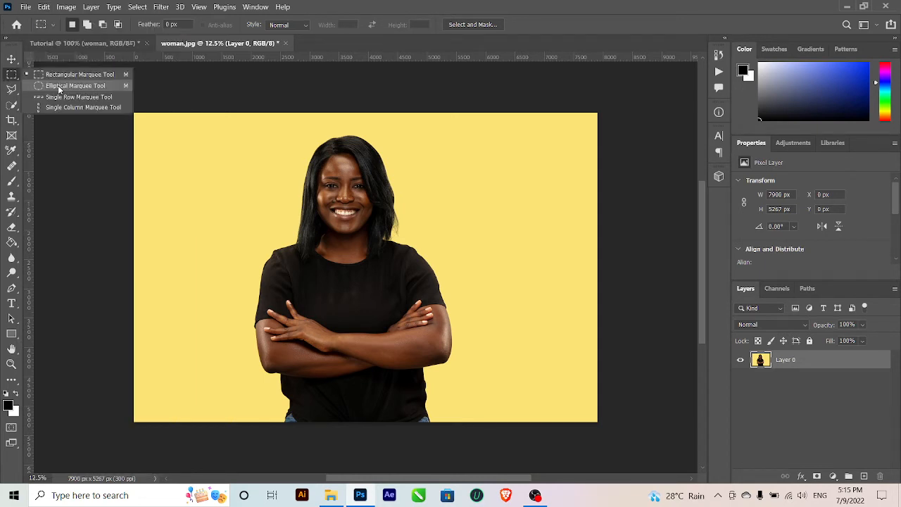
{"action": "left_click", "coordinate": [74, 85]}
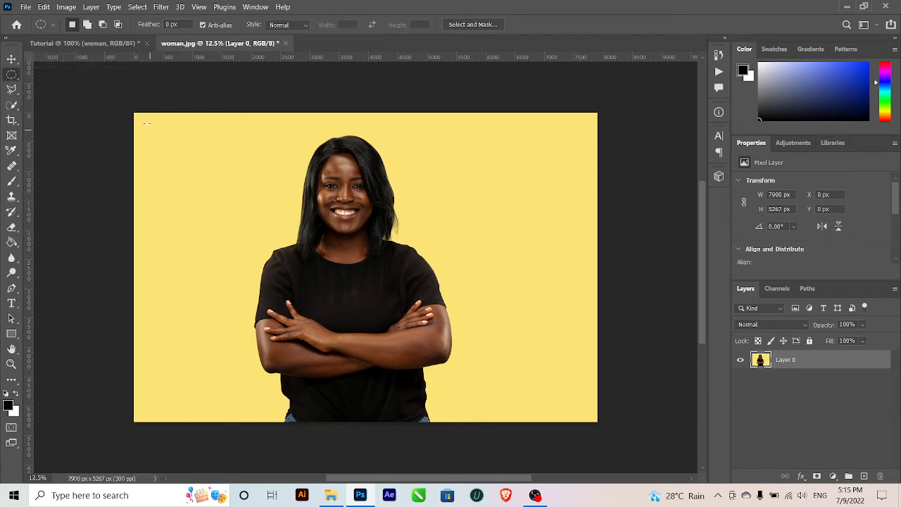
{"action": "left_click_drag", "start_coordinate": [146, 123], "coordinate": [293, 259]}
{"action": "key", "text": "Delete"}
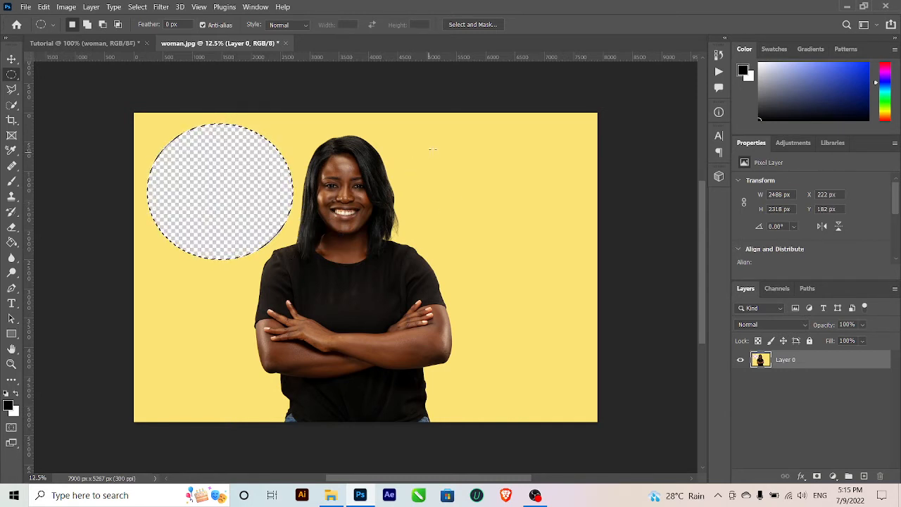
{"action": "left_click_drag", "start_coordinate": [423, 135], "coordinate": [587, 289]}
{"action": "key", "text": "Delete"}
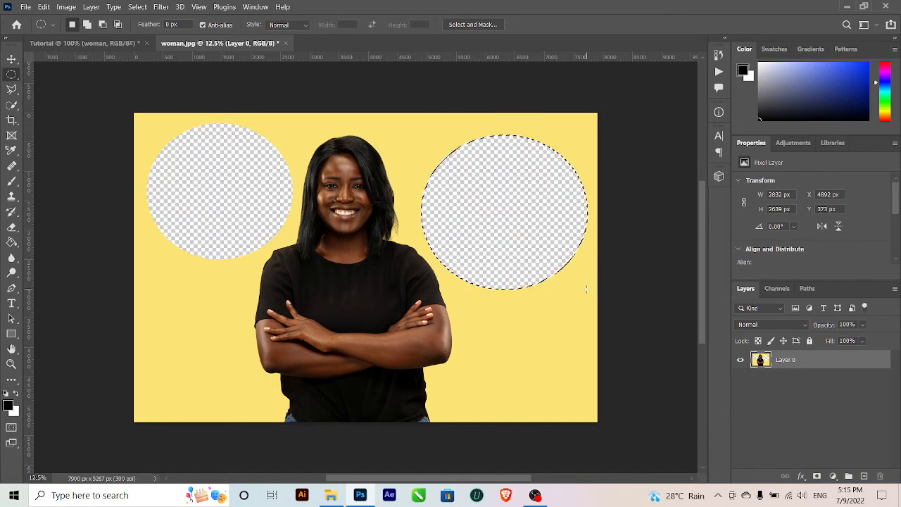
Step: Delete elliptical areas of about 1737 x 1823 and 1800 x 1759 px from the image's lower-right and lower-left background
{"action": "left_click_drag", "start_coordinate": [483, 314], "coordinate": [584, 422]}
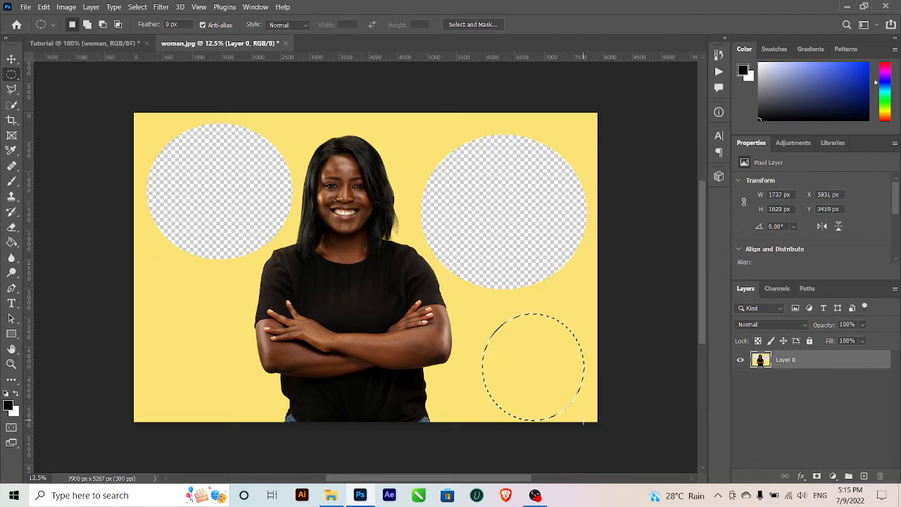
{"action": "key", "text": "Delete"}
{"action": "left_click_drag", "start_coordinate": [132, 308], "coordinate": [239, 412]}
{"action": "key", "text": "Delete"}
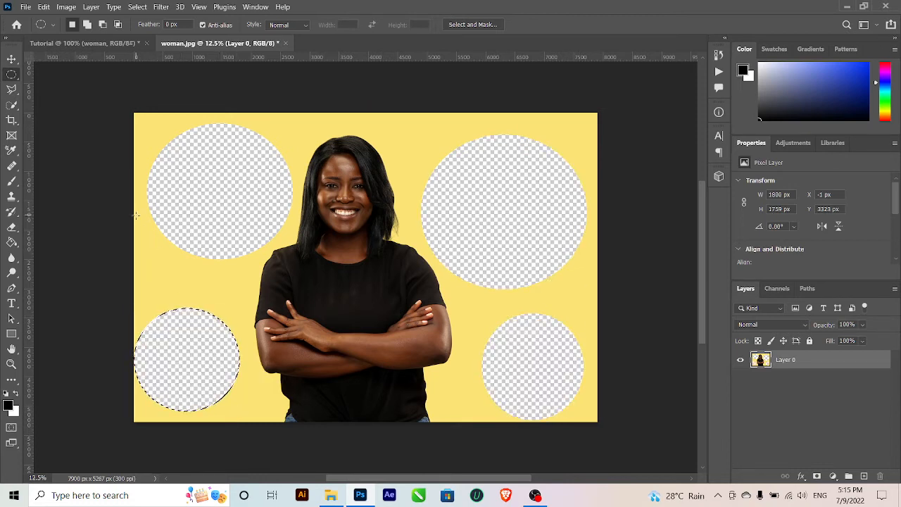
Step: Delete overlapping elliptical areas on both sides of the woman, ending with a circle of about 4109 x 4109 px covering her face and shoulder
{"action": "left_click_drag", "start_coordinate": [135, 216], "coordinate": [235, 321]}
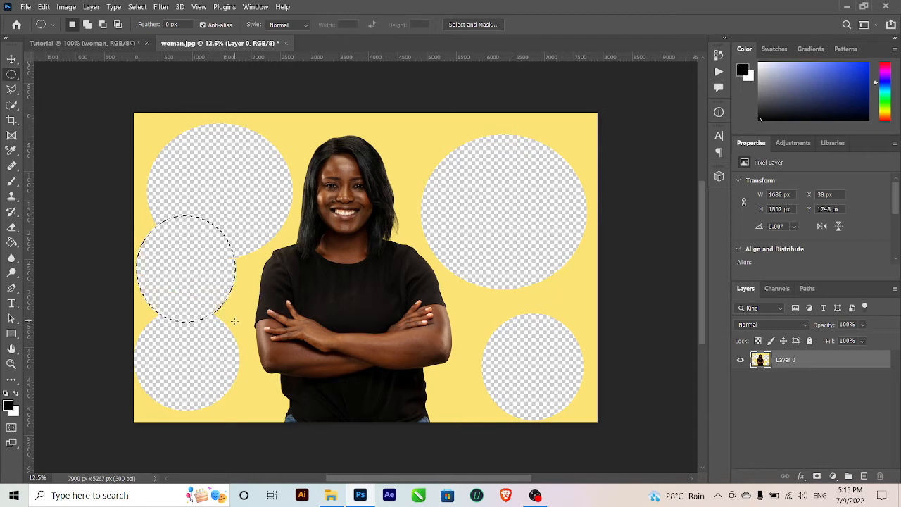
{"action": "left_click_drag", "start_coordinate": [127, 116], "coordinate": [282, 273]}
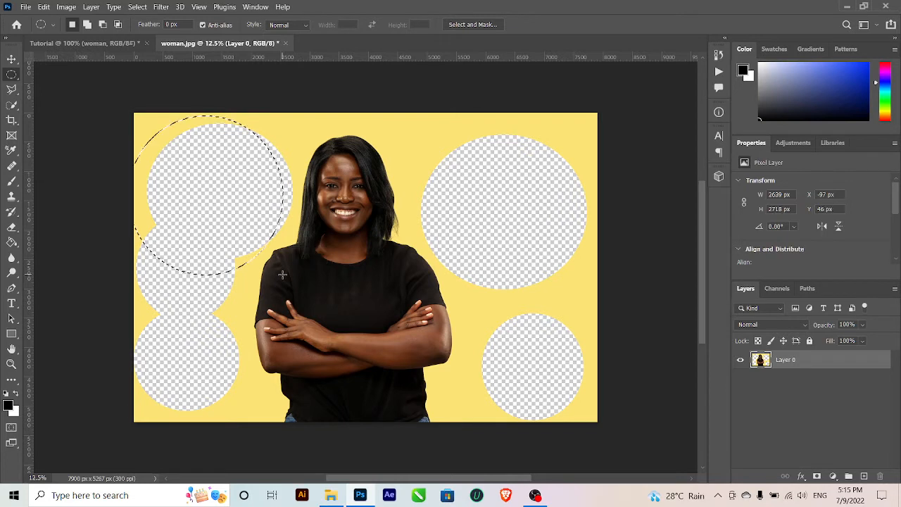
{"action": "left_click_drag", "start_coordinate": [406, 109], "coordinate": [562, 281]}
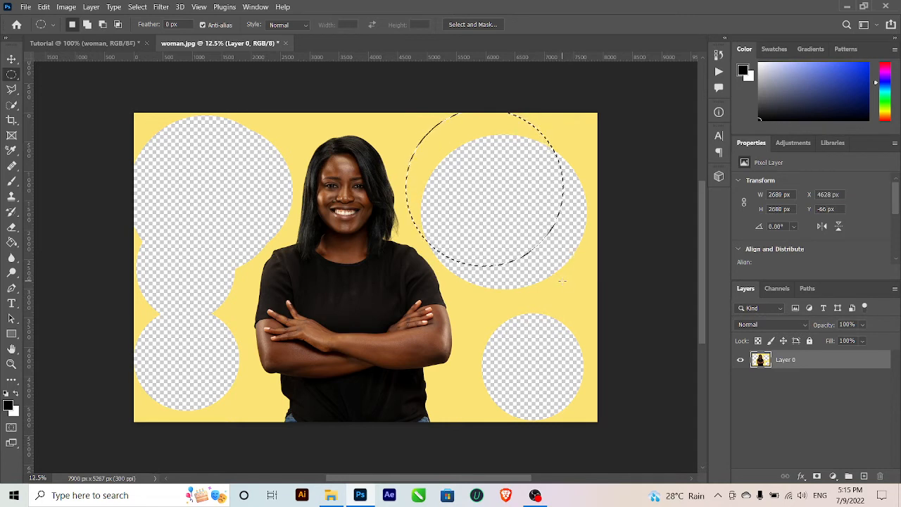
{"action": "left_click_drag", "start_coordinate": [455, 267], "coordinate": [593, 405]}
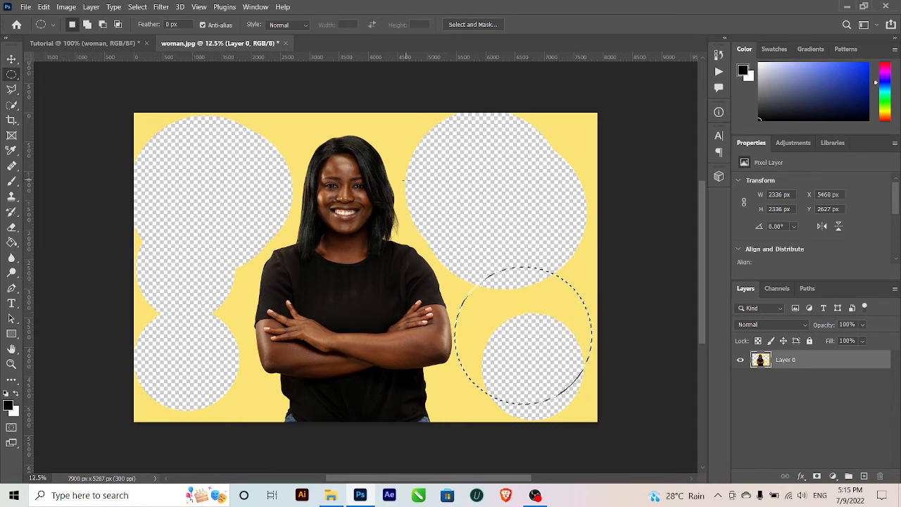
{"action": "key", "text": "Delete"}
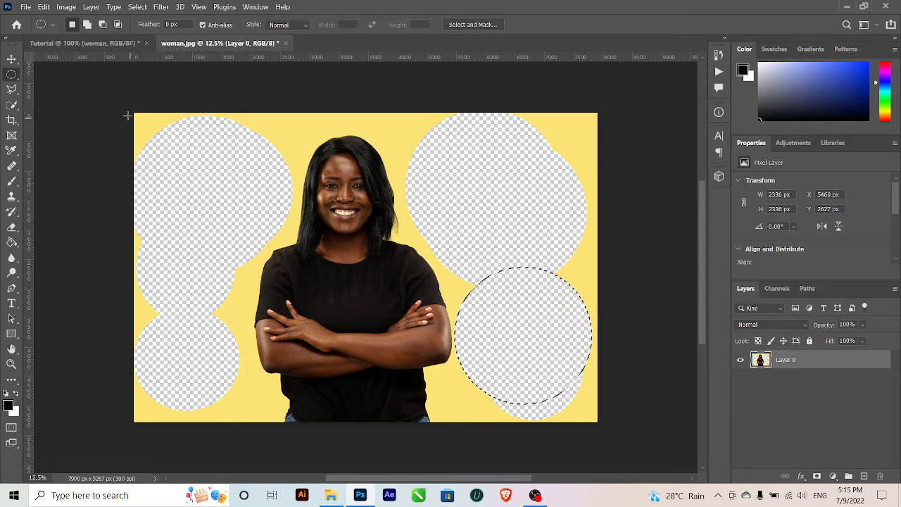
{"action": "left_click_drag", "start_coordinate": [127, 115], "coordinate": [399, 350]}
{"action": "key", "text": "Delete"}
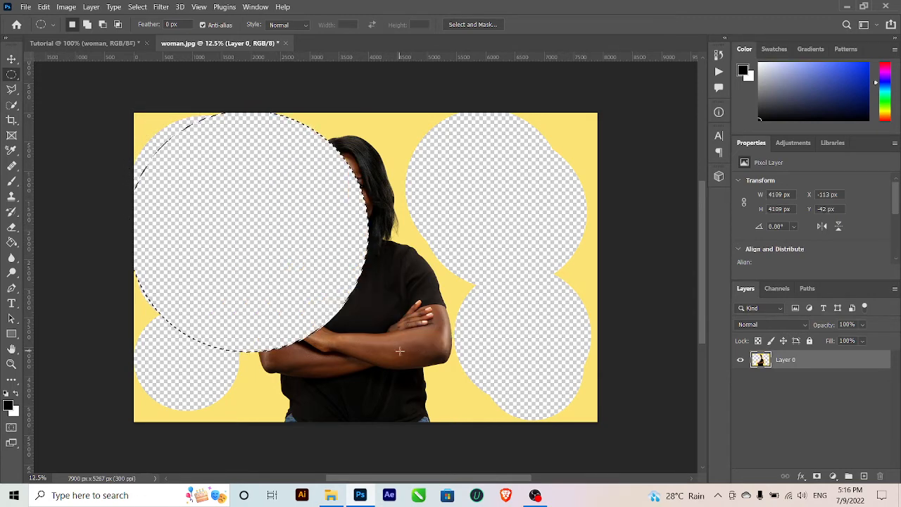
Step: Undo all the elliptical deletions and clear the remaining elliptical selection
{"action": "key", "text": "ctrl+z"}
{"action": "key", "text": "ctrl+z"}
{"action": "key", "text": "ctrl+z"}
{"action": "key", "text": "ctrl+z"}
{"action": "key", "text": "ctrl+z"}
{"action": "key", "text": "ctrl+z"}
{"action": "key", "text": "ctrl+z"}
{"action": "key", "text": "ctrl+z"}
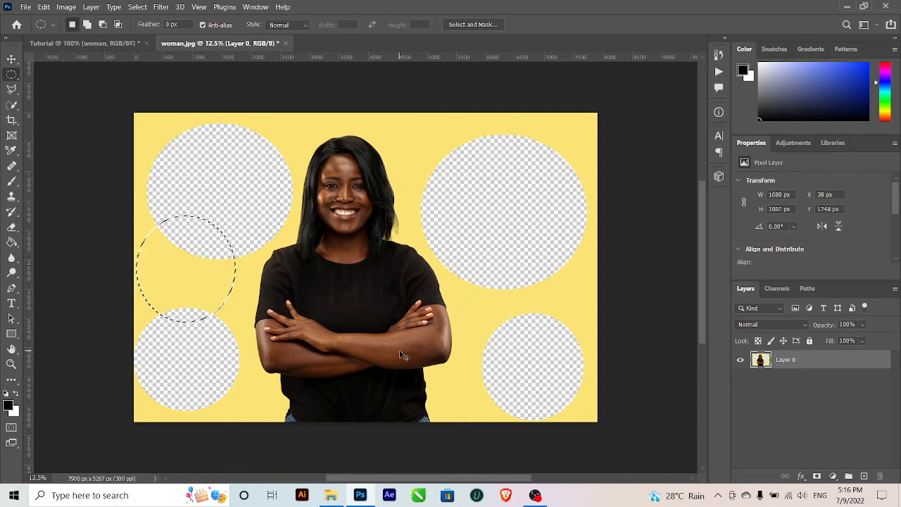
{"action": "key", "text": "ctrl+z"}
{"action": "key", "text": "ctrl+z"}
{"action": "key", "text": "ctrl+z"}
{"action": "key", "text": "ctrl+z"}
{"action": "key", "text": "ctrl+z"}
{"action": "key", "text": "ctrl+z"}
{"action": "key", "text": "ctrl+z"}
{"action": "key", "text": "ctrl+z"}
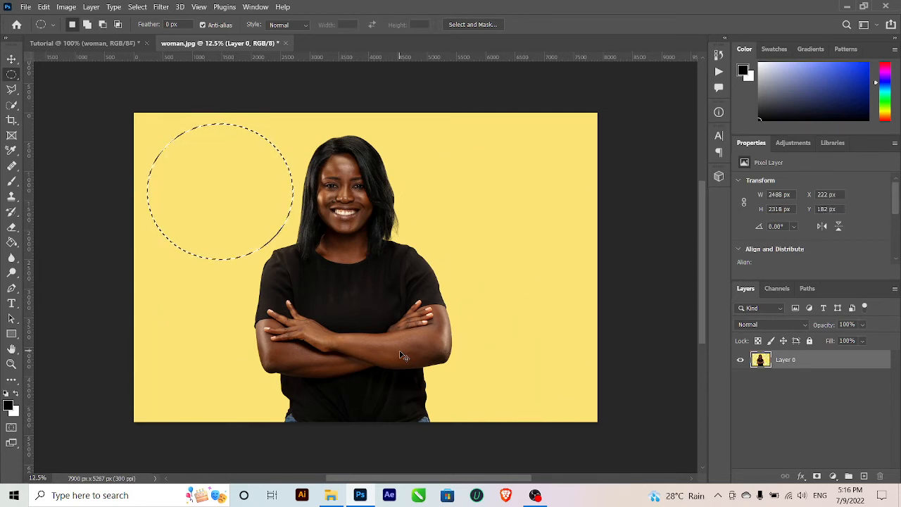
{"action": "key", "text": "ctrl+z"}
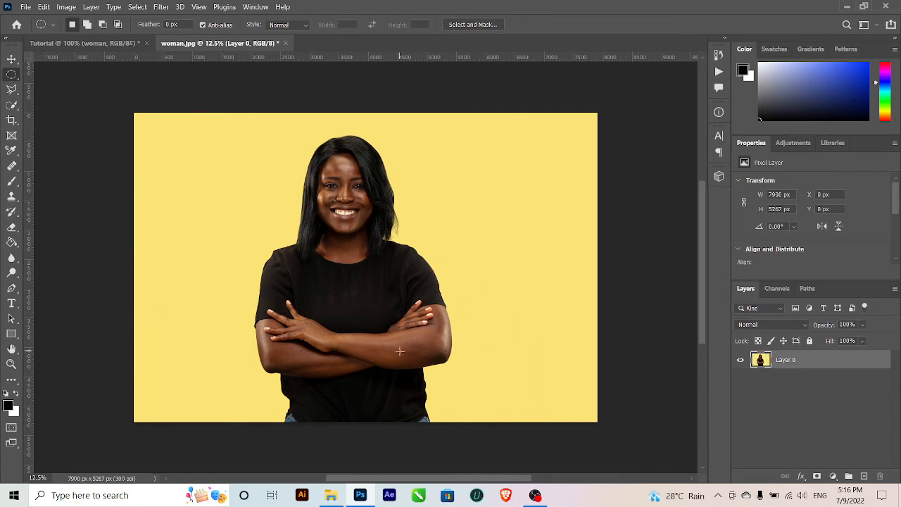
Step: Use the Single Row Marquee to select a row near the image's upper edge, clear it, and select a row at about Y 2491 px
{"action": "right_click", "coordinate": [8, 79]}
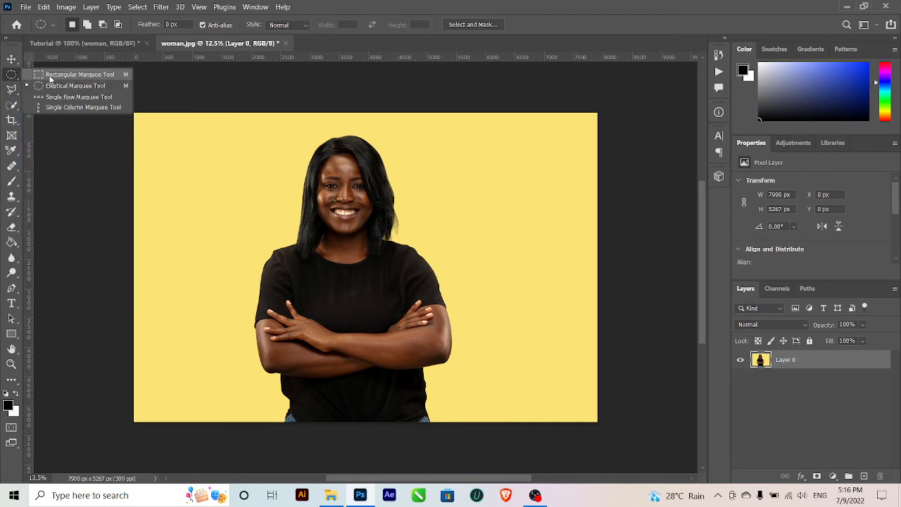
{"action": "left_click", "coordinate": [65, 100]}
{"action": "left_click_drag", "start_coordinate": [168, 174], "coordinate": [190, 120]}
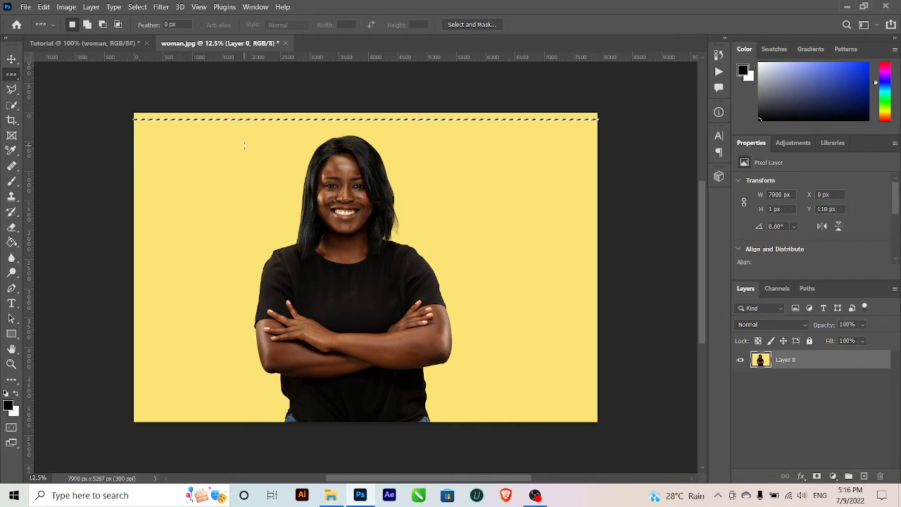
{"action": "key", "text": "ctrl+d"}
{"action": "left_click_drag", "start_coordinate": [192, 153], "coordinate": [240, 253]}
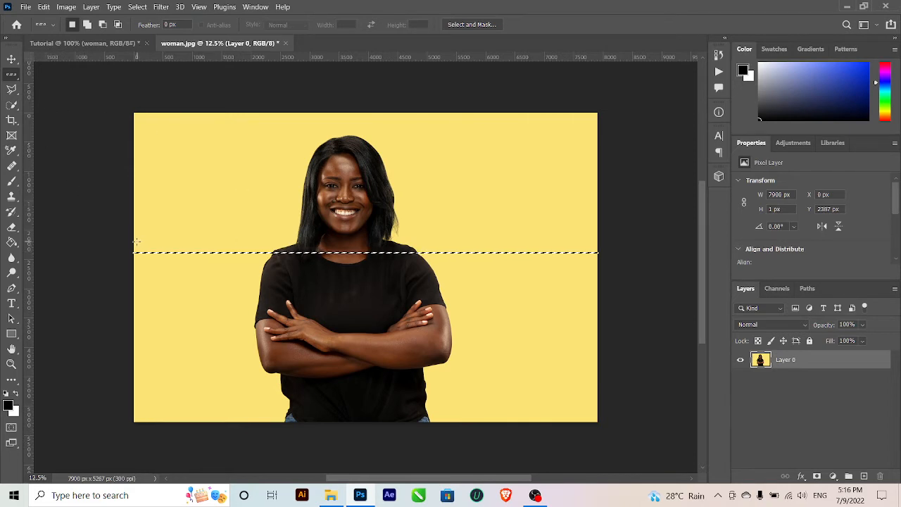
{"action": "left_click_drag", "start_coordinate": [131, 240], "coordinate": [210, 259]}
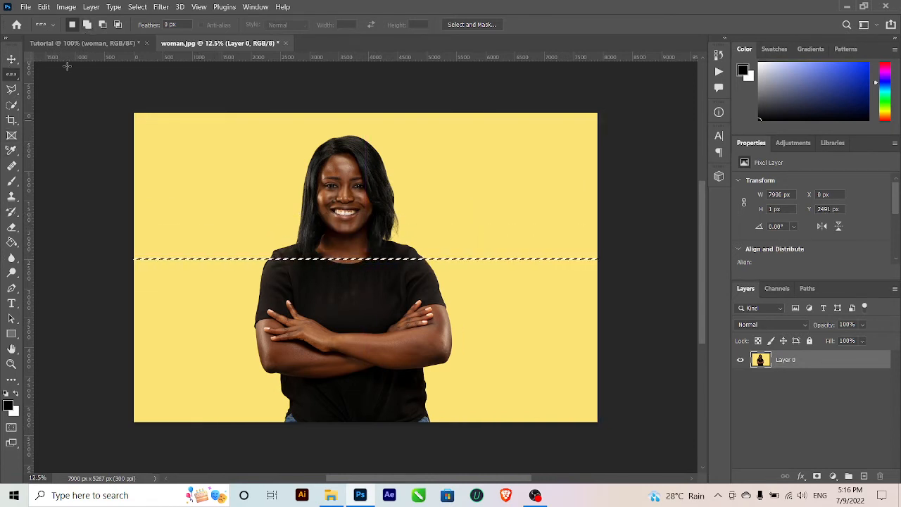
Step: Add further single rows up to about Y 1500 px to the selection, and switch back to the Rectangular Marquee tool
{"action": "left_click", "coordinate": [87, 24]}
{"action": "left_click_drag", "start_coordinate": [218, 255], "coordinate": [303, 261]}
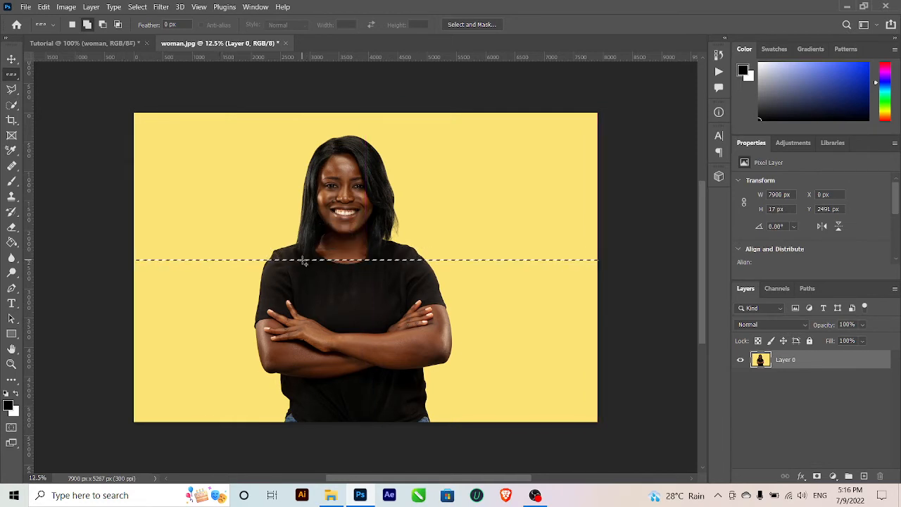
{"action": "left_click_drag", "start_coordinate": [222, 249], "coordinate": [224, 201]}
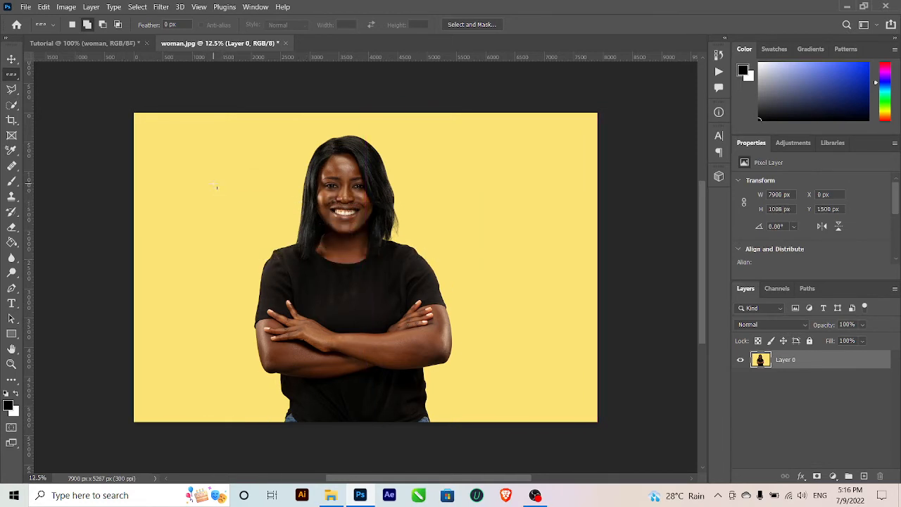
{"action": "left_click", "coordinate": [244, 252]}
{"action": "left_click_drag", "start_coordinate": [246, 247], "coordinate": [247, 252]}
{"action": "left_click_drag", "start_coordinate": [198, 209], "coordinate": [270, 218]}
{"action": "right_click", "coordinate": [11, 74]}
{"action": "left_click", "coordinate": [70, 73]}
Step: Try deleting a rough freehand Lasso selection of about 2962 x 4849 px from the background on the image's left side, undo it and deselect
{"action": "left_click", "coordinate": [11, 91]}
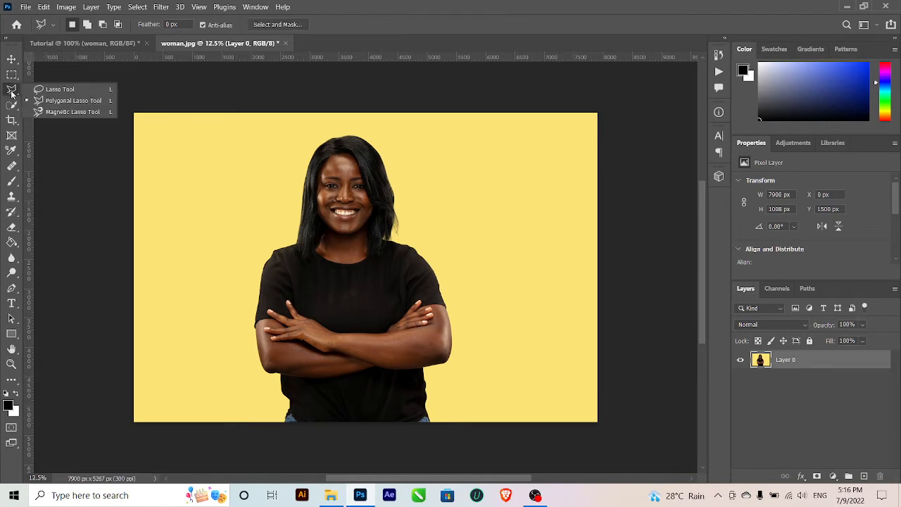
{"action": "left_click", "coordinate": [60, 89]}
{"action": "mouse_move", "coordinate": [140, 272]}
{"action": "left_mouse_down"}
{"action": "mouse_move", "coordinate": [120, 237]}
{"action": "mouse_move", "coordinate": [136, 199]}
{"action": "mouse_move", "coordinate": [179, 181]}
{"action": "left_mouse_up"}
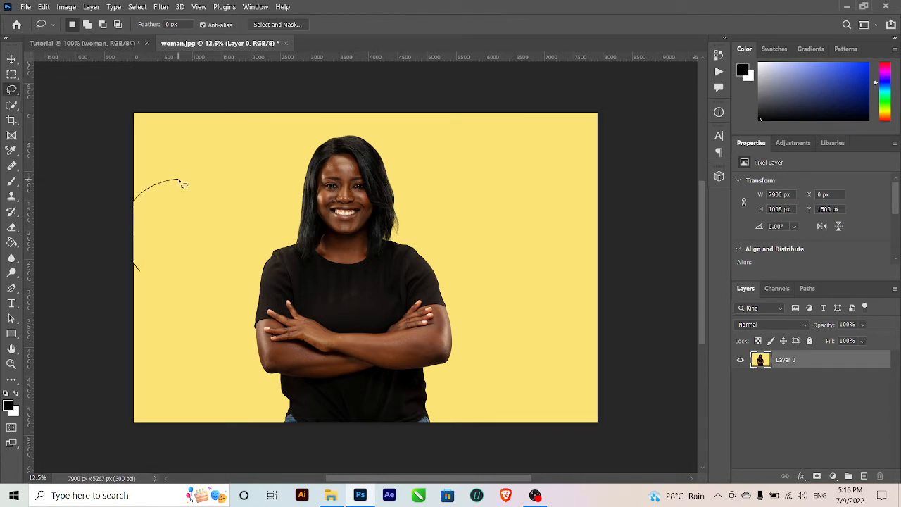
{"action": "mouse_move", "coordinate": [138, 125]}
{"action": "left_mouse_down"}
{"action": "mouse_move", "coordinate": [182, 109]}
{"action": "mouse_move", "coordinate": [262, 132]}
{"action": "left_mouse_up"}
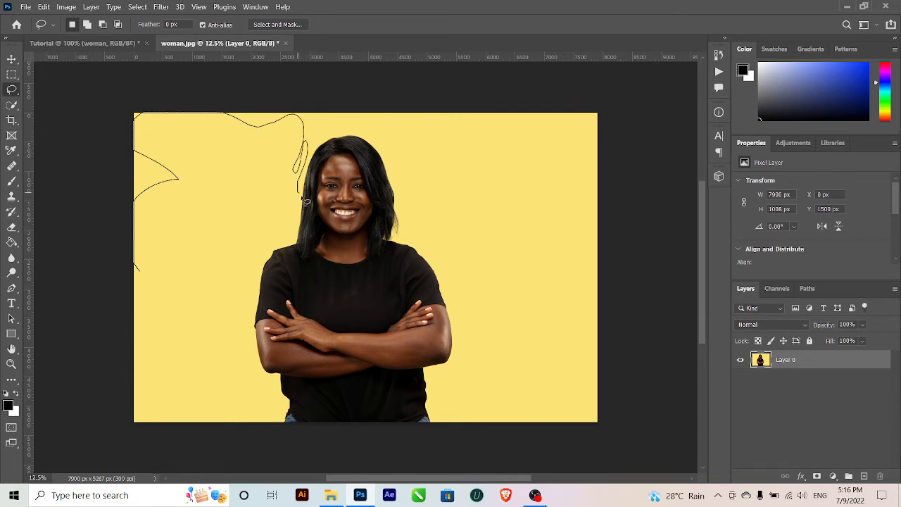
{"action": "mouse_move", "coordinate": [307, 201]}
{"action": "left_mouse_down"}
{"action": "mouse_move", "coordinate": [296, 238]}
{"action": "mouse_move", "coordinate": [225, 284]}
{"action": "mouse_move", "coordinate": [215, 386]}
{"action": "mouse_move", "coordinate": [121, 354]}
{"action": "mouse_move", "coordinate": [138, 264]}
{"action": "left_mouse_up"}
{"action": "key", "text": "Delete"}
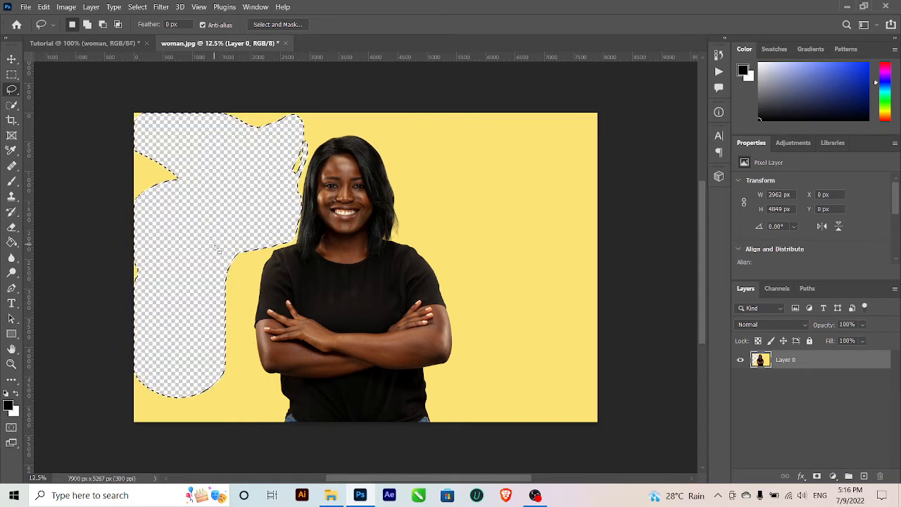
{"action": "key", "text": "ctrl+z"}
{"action": "key", "text": "ctrl+d"}
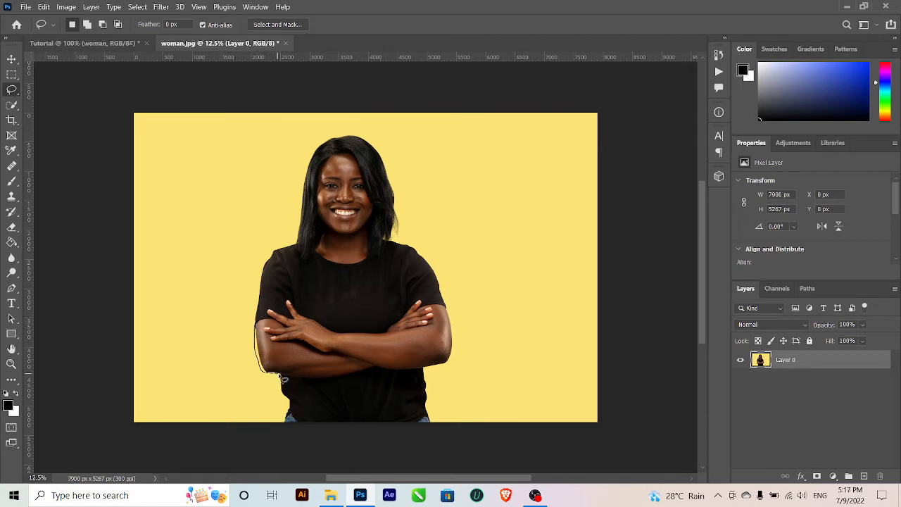
Step: Lasso the yellow background along the woman's outline on the image's left side, about 3469 x 5267 px, delete it and clear the selection
{"action": "mouse_move", "coordinate": [284, 379]}
{"action": "left_mouse_down"}
{"action": "mouse_move", "coordinate": [290, 424]}
{"action": "mouse_move", "coordinate": [103, 421]}
{"action": "mouse_move", "coordinate": [93, 349]}
{"action": "mouse_move", "coordinate": [132, 122]}
{"action": "mouse_move", "coordinate": [158, 87]}
{"action": "mouse_move", "coordinate": [328, 110]}
{"action": "left_mouse_up"}
{"action": "mouse_move", "coordinate": [340, 142]}
{"action": "left_mouse_down"}
{"action": "mouse_move", "coordinate": [313, 143]}
{"action": "mouse_move", "coordinate": [292, 244]}
{"action": "mouse_move", "coordinate": [273, 249]}
{"action": "mouse_move", "coordinate": [251, 284]}
{"action": "left_mouse_up"}
{"action": "left_click_drag", "start_coordinate": [252, 315], "coordinate": [284, 421]}
{"action": "key", "text": "Delete"}
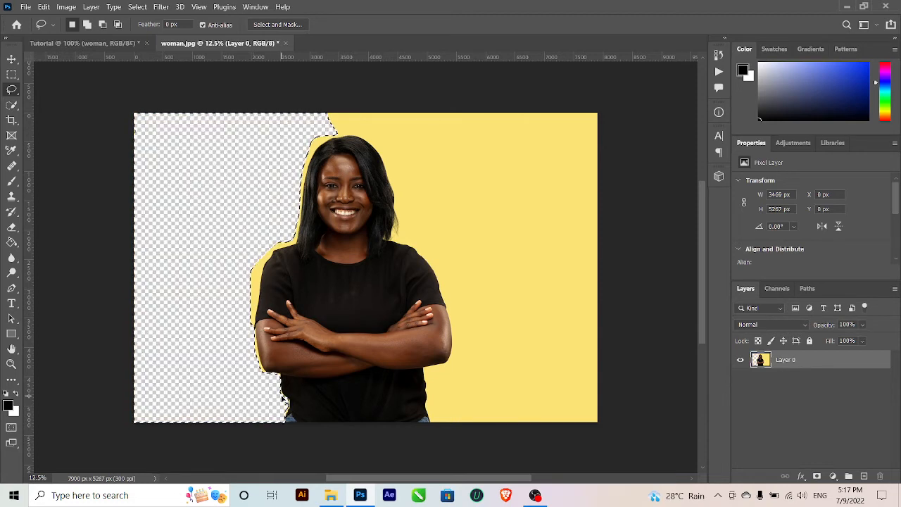
{"action": "key", "text": "ctrl+d"}
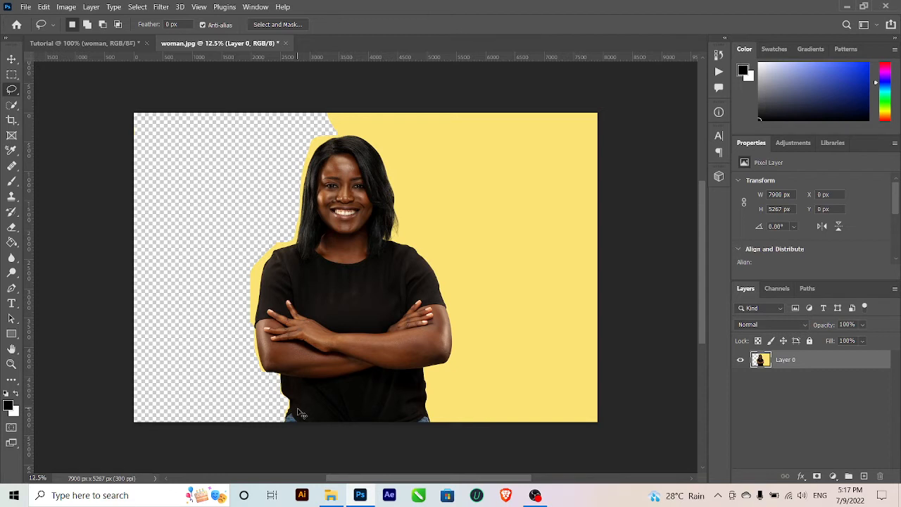
Step: Undo the Lasso deletion and its selection to restore the full yellow background
{"action": "key", "text": "ctrl+z"}
{"action": "key", "text": "ctrl+z"}
{"action": "key", "text": "ctrl+z"}
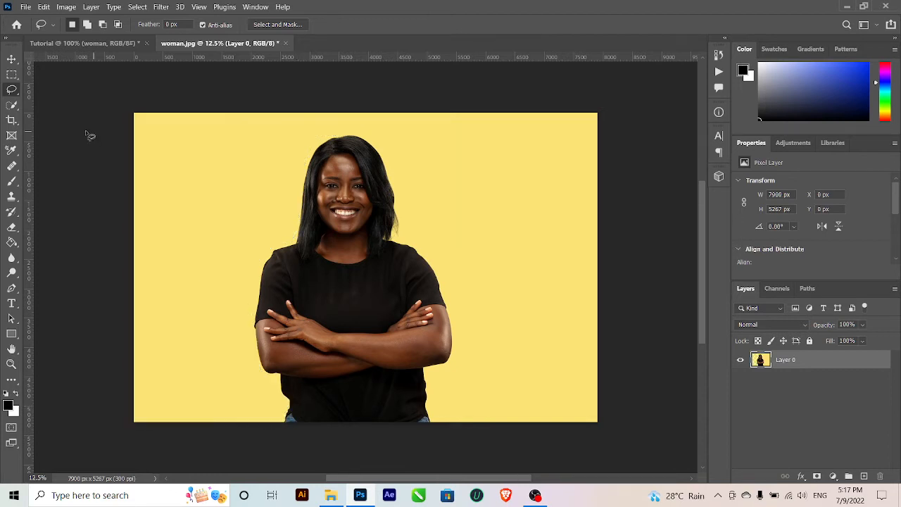
Step: Outline the background on the image's left side with the Polygonal Lasso, about 3263 x 5412 px, delete it and deselect
{"action": "right_click", "coordinate": [12, 90]}
{"action": "left_click", "coordinate": [51, 99]}
{"action": "left_click", "coordinate": [121, 108]}
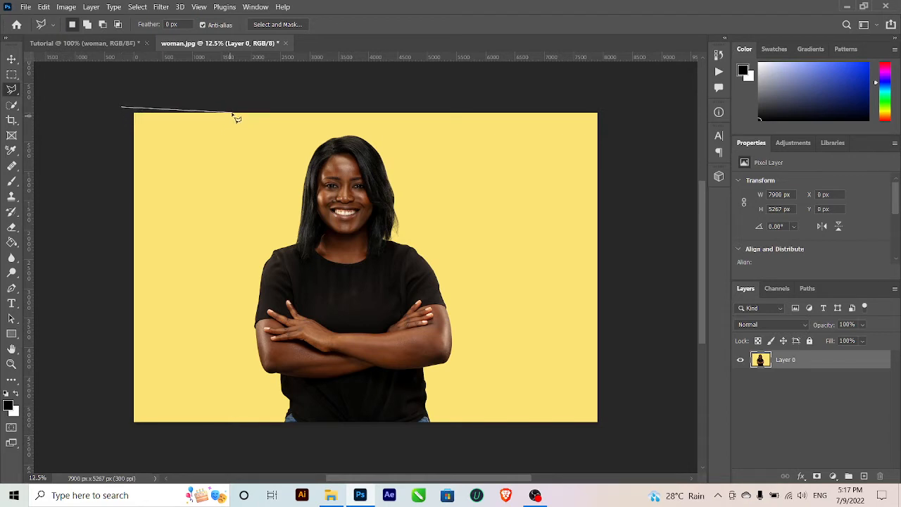
{"action": "left_click", "coordinate": [313, 113]}
{"action": "left_click", "coordinate": [298, 241]}
{"action": "left_click", "coordinate": [273, 252]}
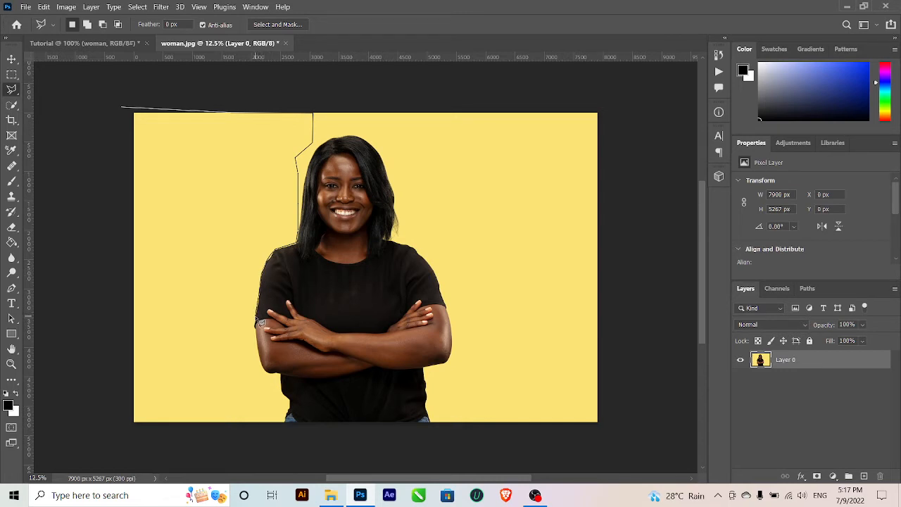
{"action": "left_click", "coordinate": [254, 331]}
{"action": "left_click", "coordinate": [255, 381]}
{"action": "left_click", "coordinate": [280, 395]}
{"action": "left_click", "coordinate": [280, 415]}
{"action": "left_click", "coordinate": [225, 423]}
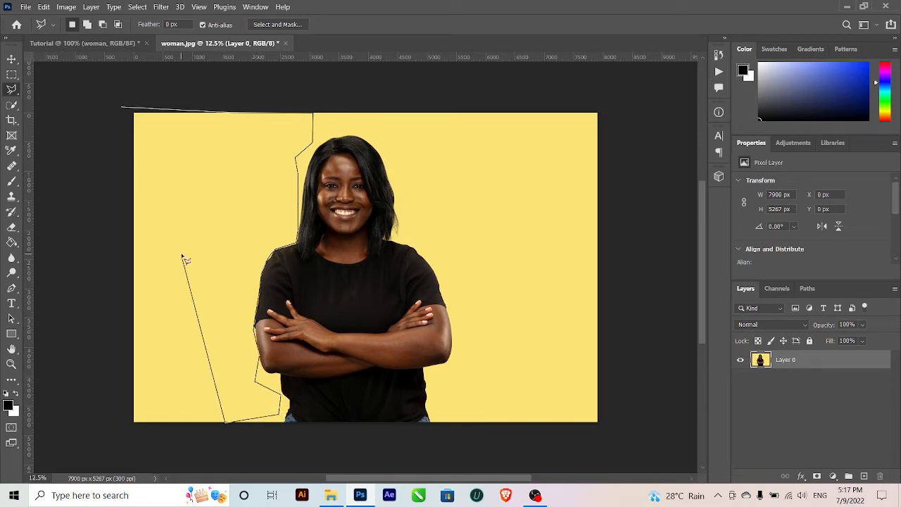
{"action": "left_click", "coordinate": [182, 255]}
{"action": "left_click", "coordinate": [202, 187]}
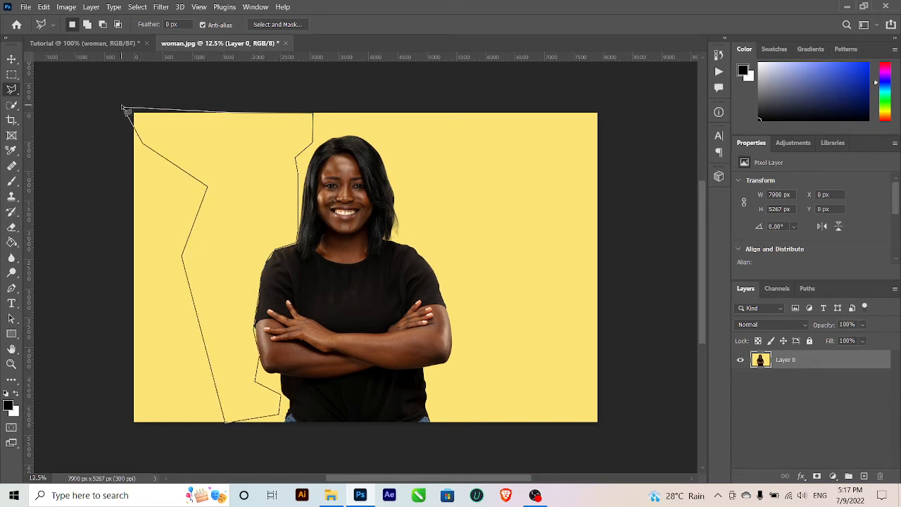
{"action": "left_click", "coordinate": [122, 108]}
{"action": "key", "text": "Delete"}
{"action": "key", "text": "ctrl+d"}
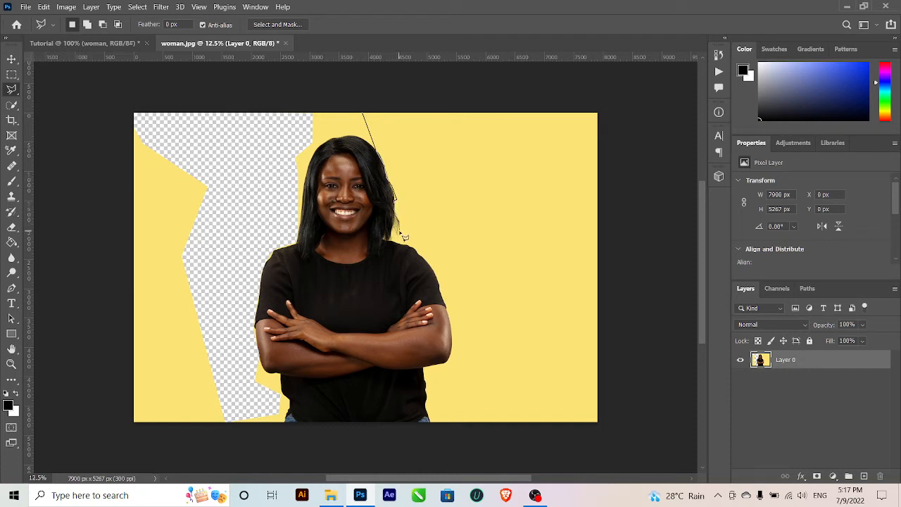
Step: Delete a Polygonal Lasso selection of the background on the image's right side, and try to save the image
{"action": "left_click_drag", "start_coordinate": [403, 246], "coordinate": [430, 262]}
{"action": "mouse_move", "coordinate": [456, 358]}
{"action": "left_mouse_down"}
{"action": "mouse_move", "coordinate": [481, 436]}
{"action": "mouse_move", "coordinate": [620, 427]}
{"action": "mouse_move", "coordinate": [630, 289]}
{"action": "mouse_move", "coordinate": [593, 75]}
{"action": "mouse_move", "coordinate": [366, 114]}
{"action": "left_mouse_up"}
{"action": "key", "text": "Delete"}
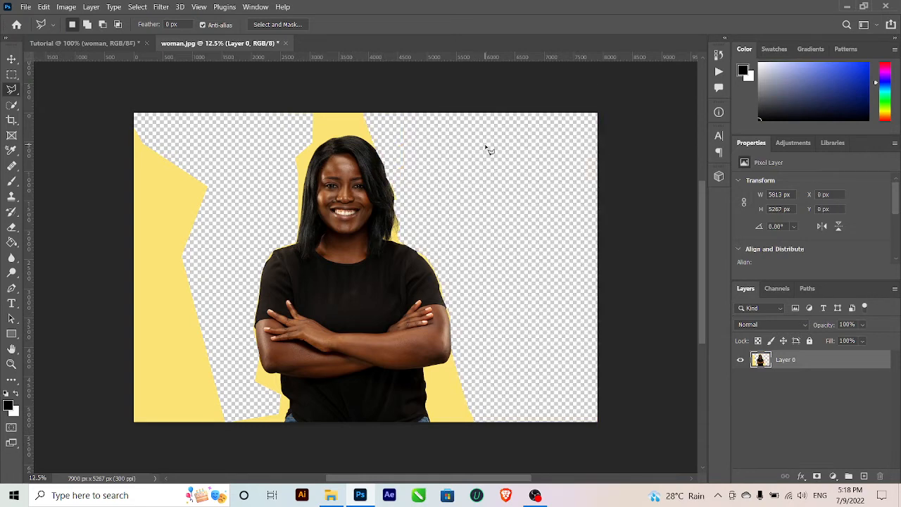
{"action": "key", "text": "ctrl+s"}
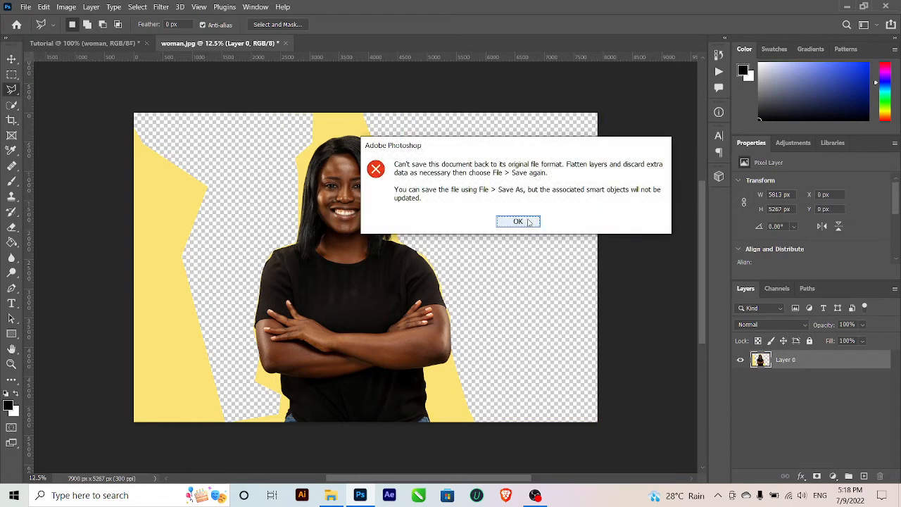
{"action": "left_click", "coordinate": [518, 222]}
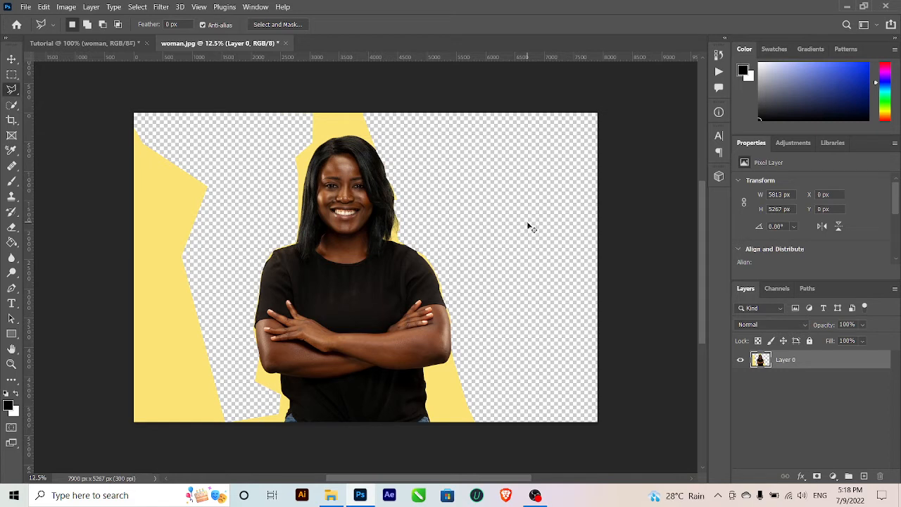
Step: Undo both Polygonal Lasso deletions and their selections
{"action": "key", "text": "ctrl+z"}
{"action": "key", "text": "ctrl+z"}
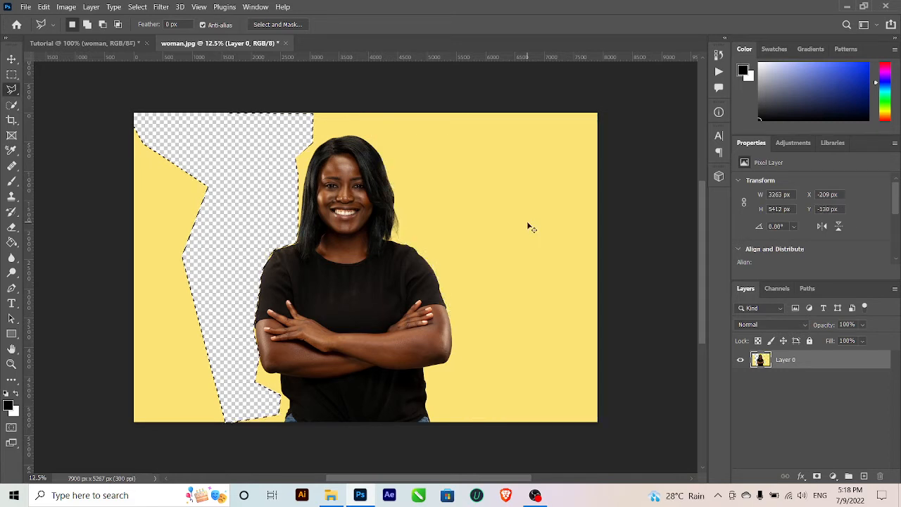
{"action": "key", "text": "ctrl+z"}
{"action": "key", "text": "ctrl+z"}
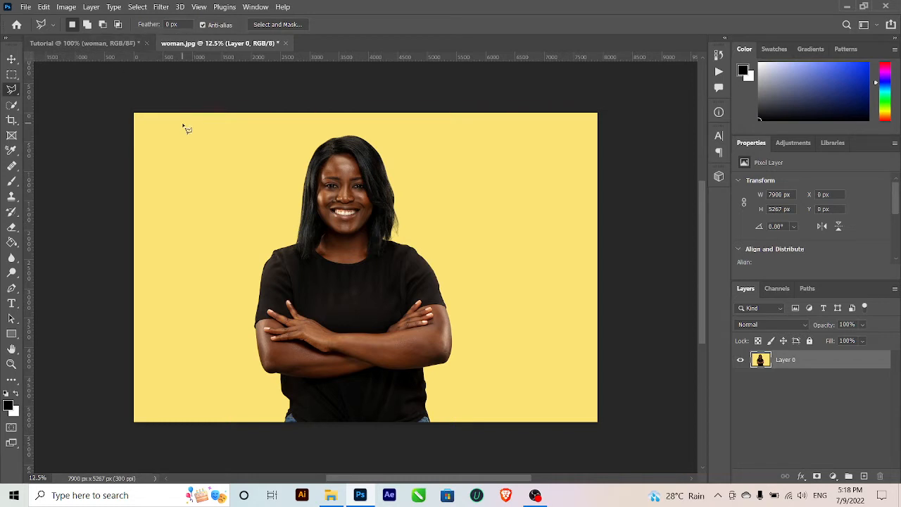
Step: Trace the woman's whole outline with the Magnetic Lasso into a closed selection of about 3372 x 4885 px
{"action": "right_click", "coordinate": [14, 92]}
{"action": "left_click", "coordinate": [47, 112]}
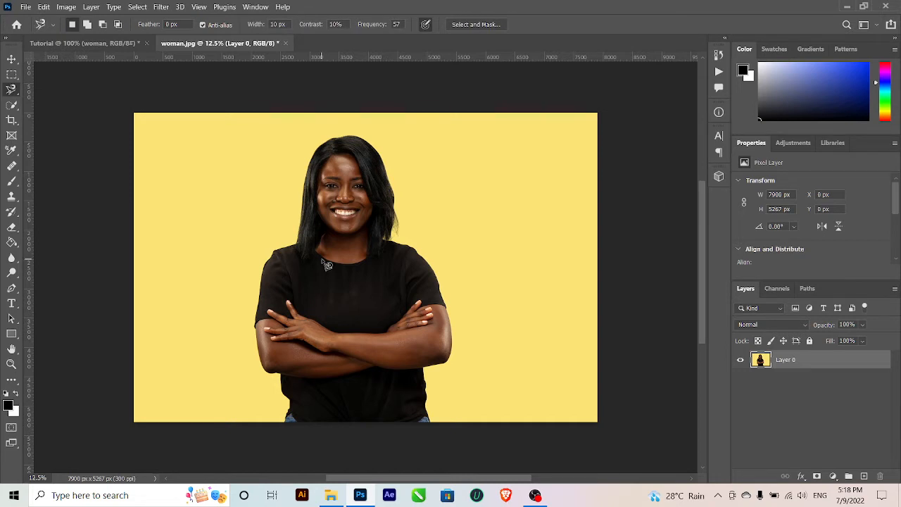
{"action": "key", "text": "ctrl+plus"}
{"action": "key", "text": "ctrl+plus"}
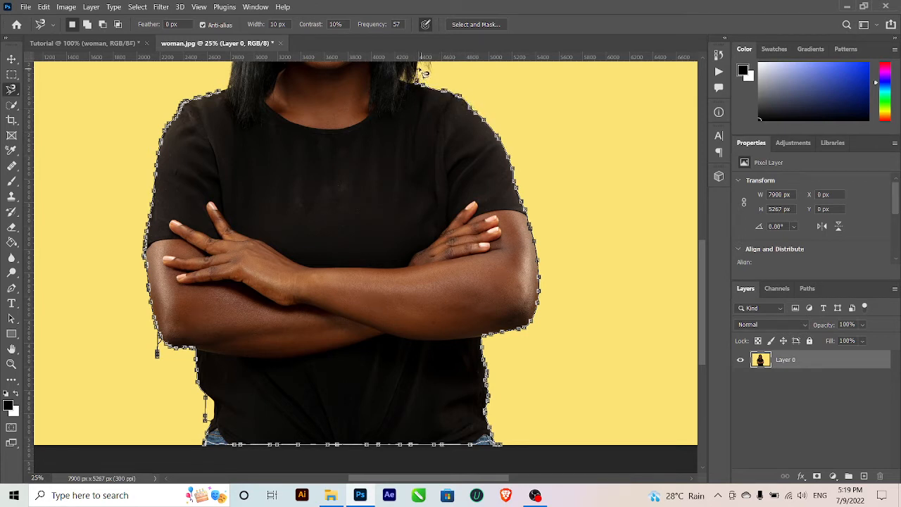
{"action": "scroll", "coordinate": [423, 72], "scroll_direction": "up", "scroll_amount": 3}
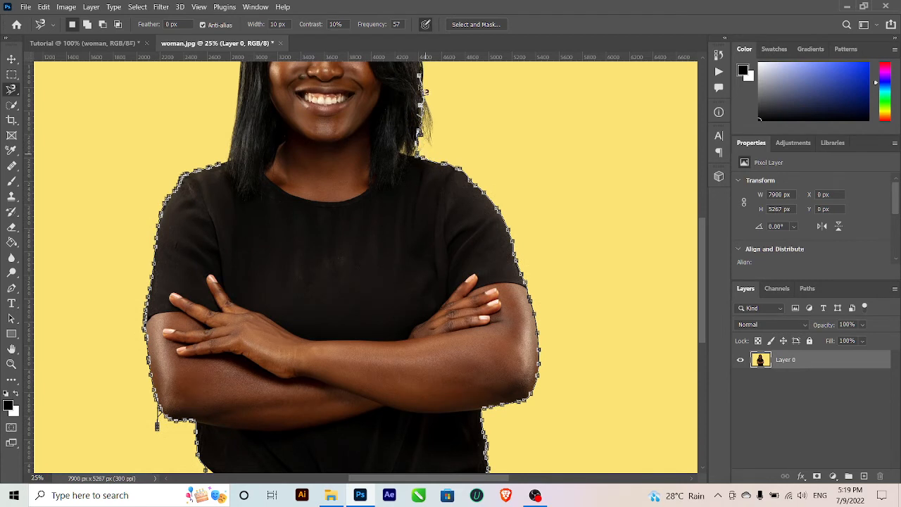
{"action": "scroll", "coordinate": [422, 67], "scroll_direction": "up", "scroll_amount": 3}
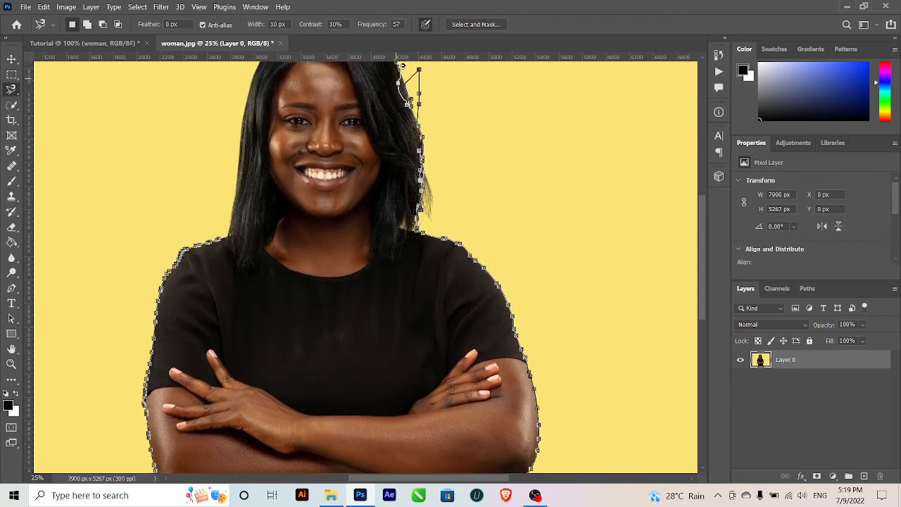
{"action": "scroll", "coordinate": [402, 66], "scroll_direction": "up", "scroll_amount": 1}
{"action": "scroll", "coordinate": [367, 75], "scroll_direction": "up", "scroll_amount": 2}
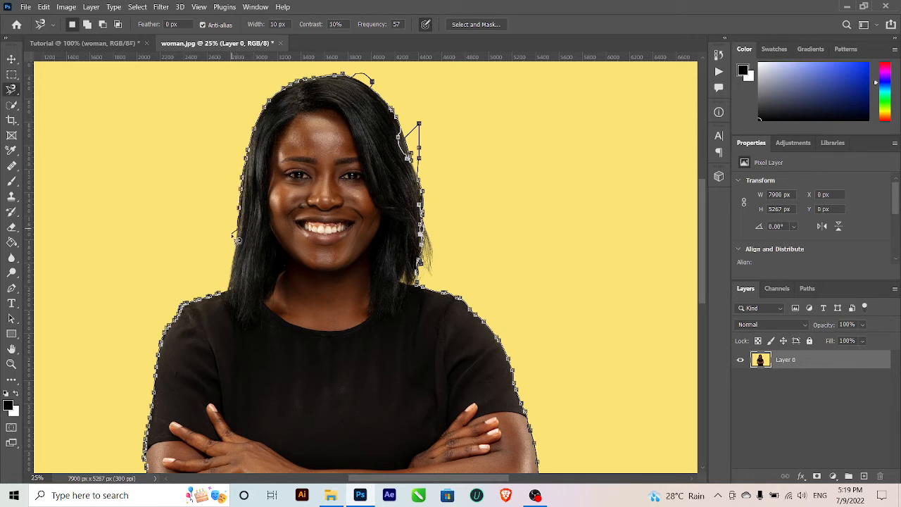
{"action": "double_click", "coordinate": [226, 299]}
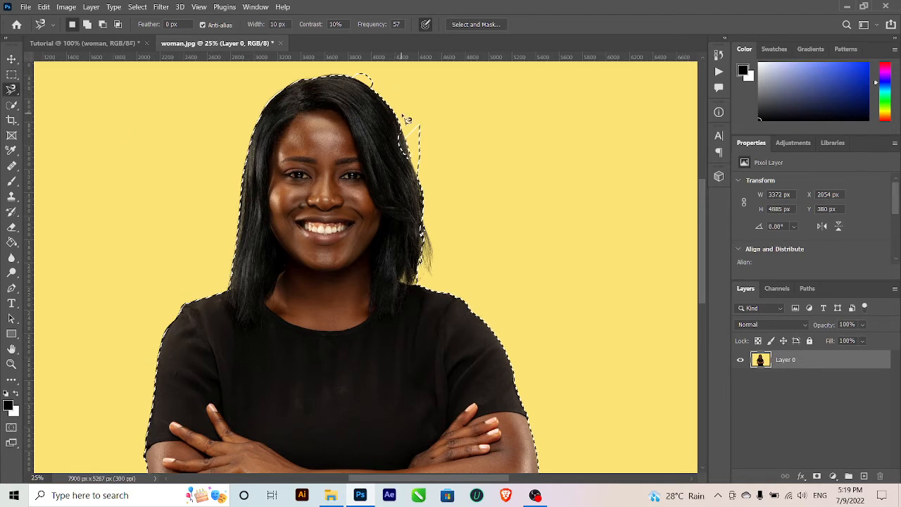
Step: Try deleting the selected woman, undo that deletion, and invert the selection to the background
{"action": "key", "text": "Delete"}
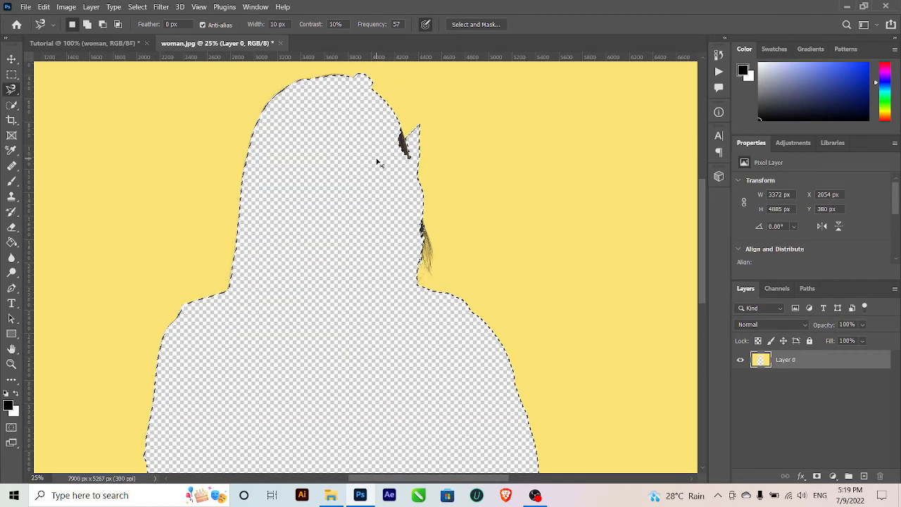
{"action": "key", "text": "ctrl+z"}
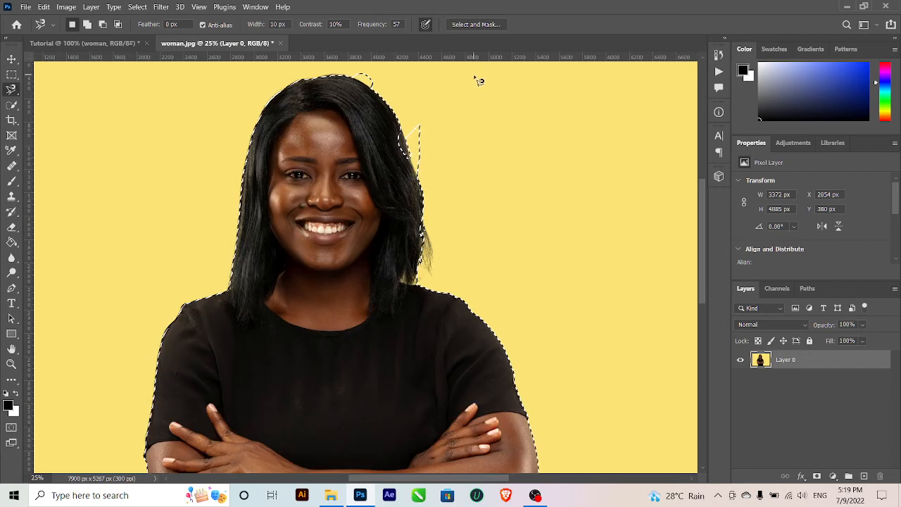
{"action": "left_click", "coordinate": [138, 7]}
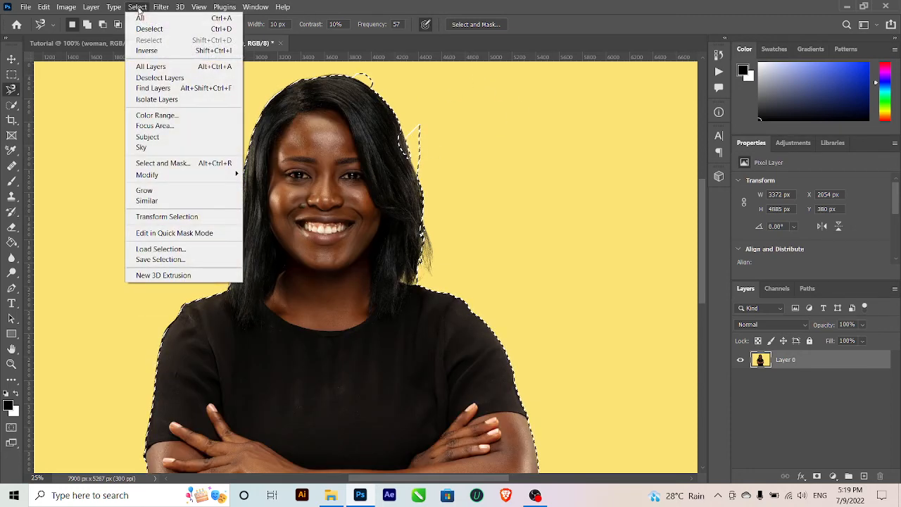
{"action": "left_click", "coordinate": [216, 50]}
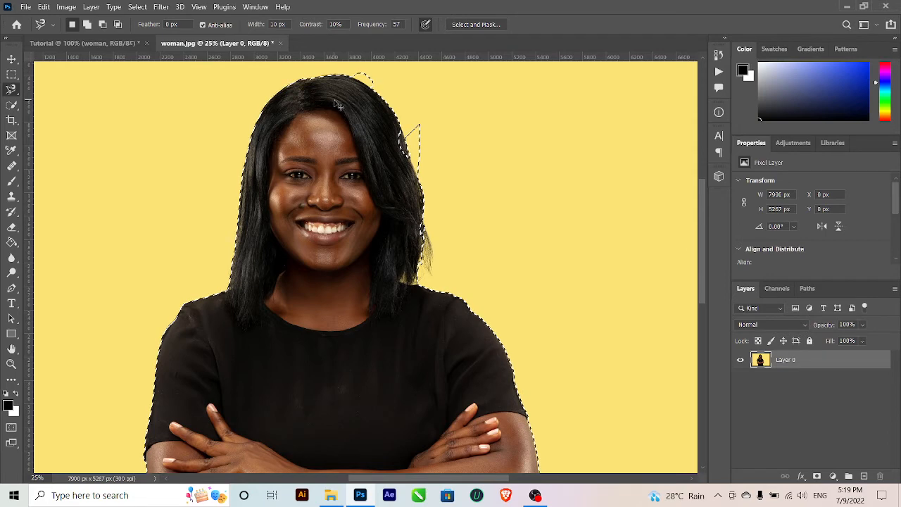
Step: Delete the selected yellow background around the woman and clear the selection
{"action": "key", "text": "ctrl+minus"}
{"action": "key", "text": "ctrl+minus"}
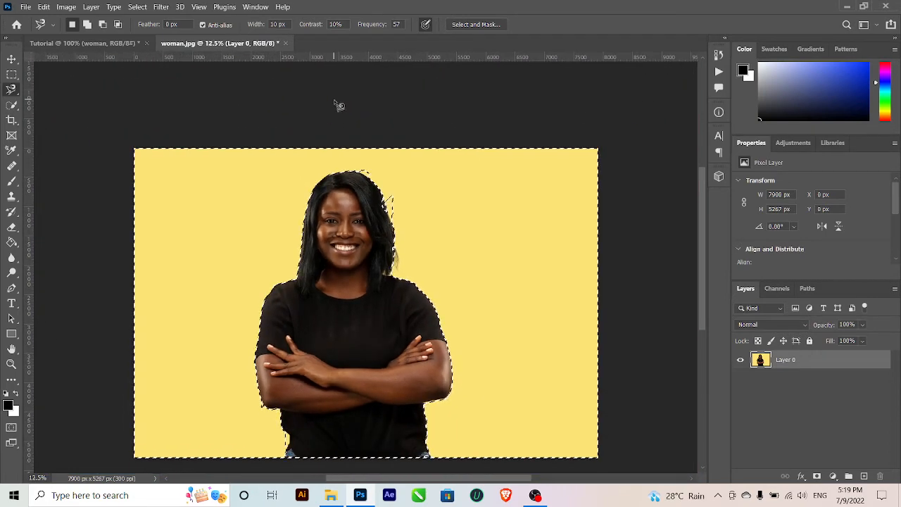
{"action": "key", "text": "Delete"}
{"action": "key", "text": "ctrl+d"}
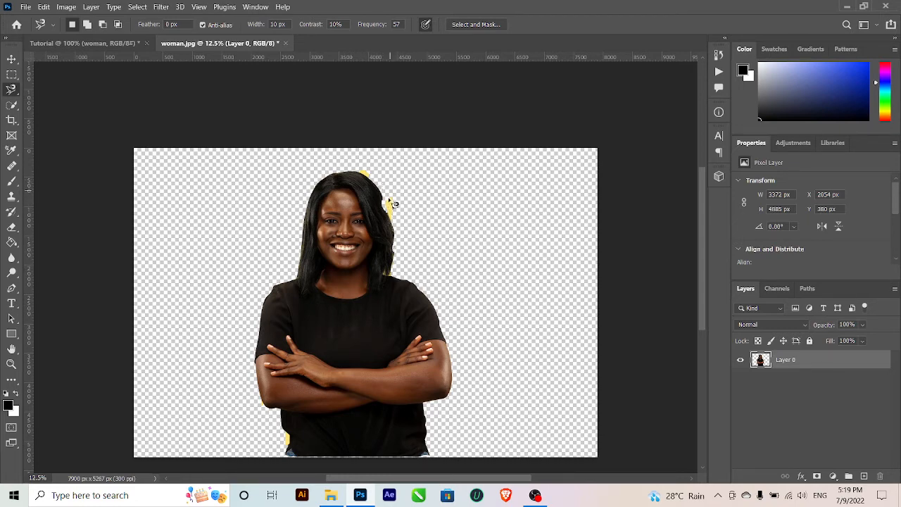
Step: Undo the background deletion, remove the Magnetic Lasso selection and switch back to the regular Lasso tool
{"action": "key", "text": "ctrl+z"}
{"action": "key", "text": "ctrl+z"}
{"action": "key", "text": "ctrl+z"}
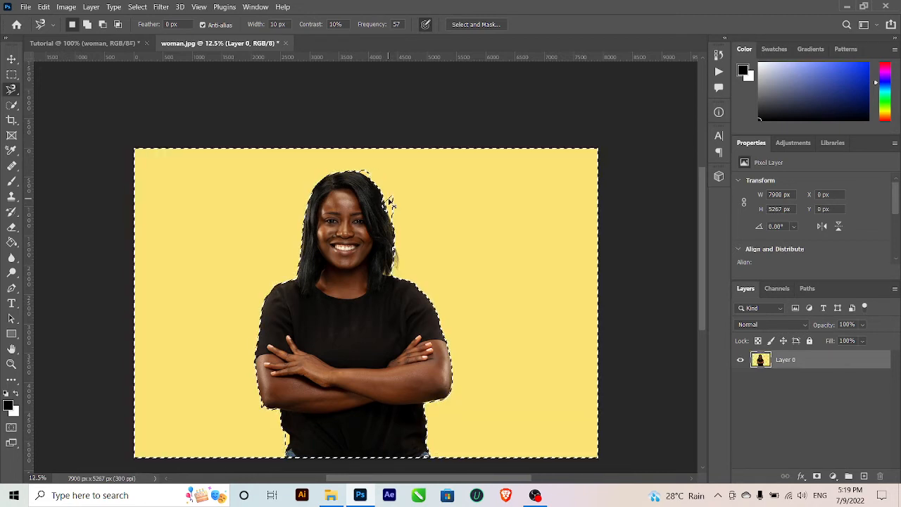
{"action": "right_click", "coordinate": [11, 89]}
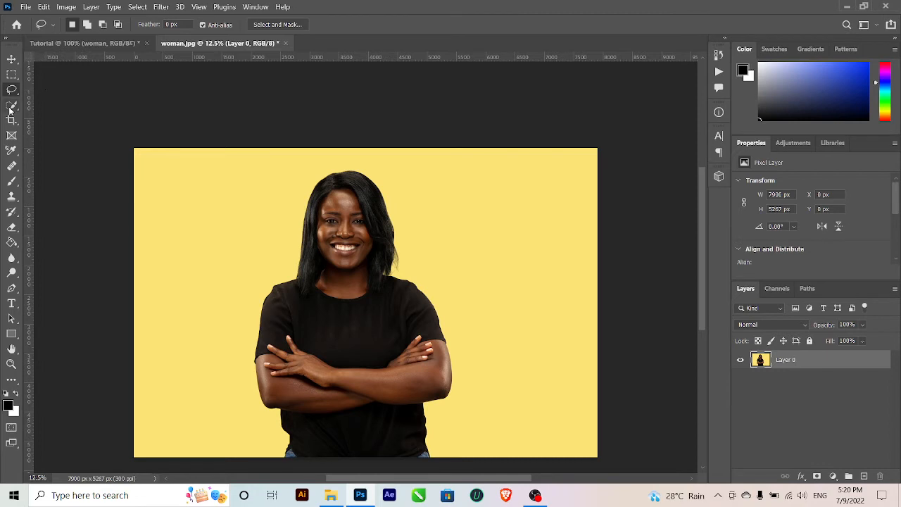
Step: With the Quick Selection tool, select a small background patch of about 769 x 594 px on the image's left side
{"action": "left_click", "coordinate": [11, 105]}
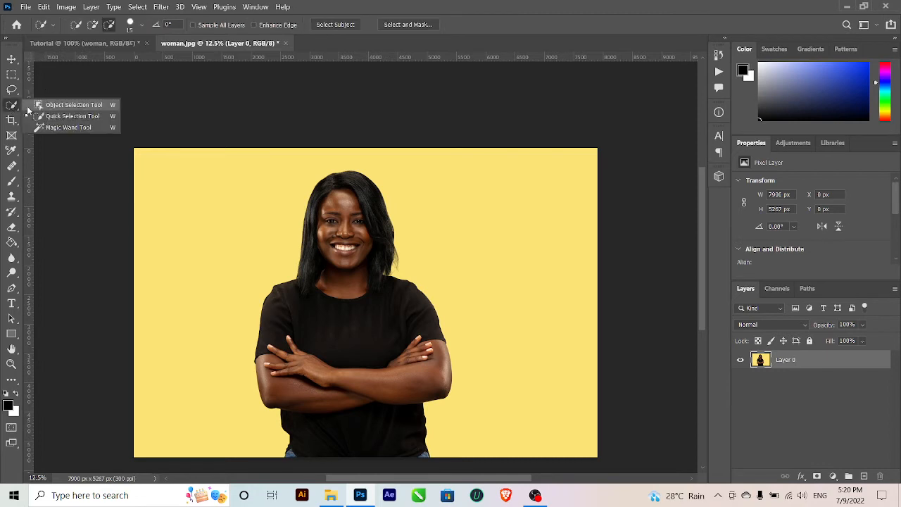
{"action": "left_click", "coordinate": [71, 116]}
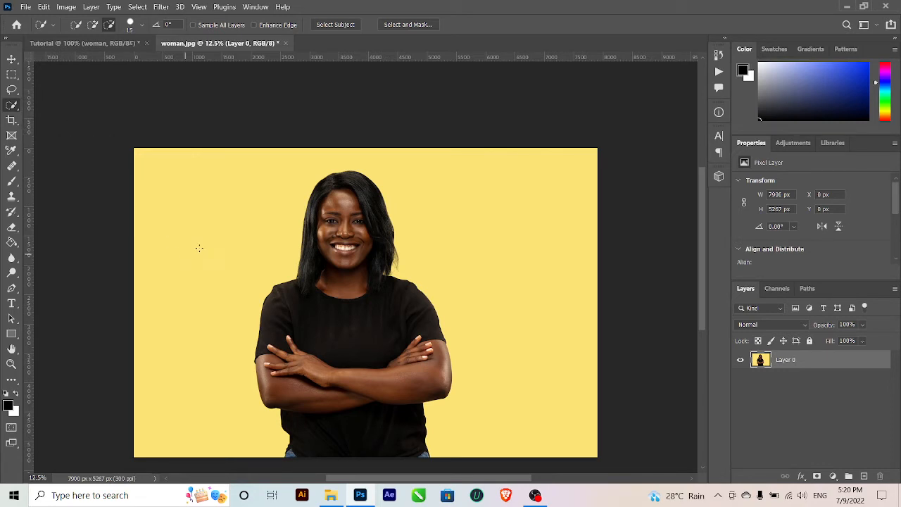
{"action": "left_click", "coordinate": [205, 249]}
{"action": "key", "text": "ctrl+d"}
{"action": "left_click", "coordinate": [77, 25]}
{"action": "mouse_move", "coordinate": [172, 255]}
{"action": "left_mouse_down"}
{"action": "mouse_move", "coordinate": [198, 258]}
{"action": "mouse_move", "coordinate": [201, 231]}
{"action": "mouse_move", "coordinate": [185, 248]}
{"action": "mouse_move", "coordinate": [240, 260]}
{"action": "left_mouse_up"}
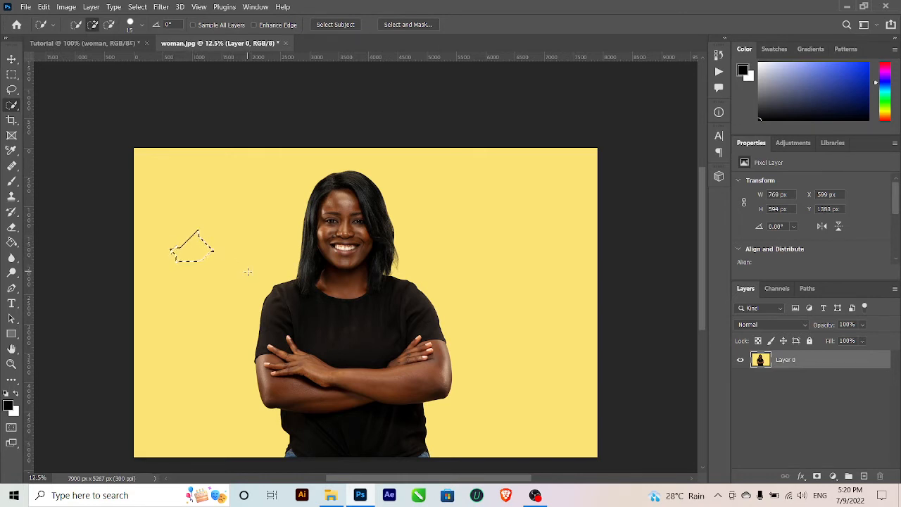
Step: Enlarge the Quick Selection brush to 300 px and extend the selection over the background on the image's left side, about 3653 x 5267 px
{"action": "key", "text": "bracketright"}
{"action": "key", "text": "bracketright"}
{"action": "key", "text": "bracketright"}
{"action": "key", "text": "bracketright"}
{"action": "key", "text": "bracketright"}
{"action": "key", "text": "bracketright"}
{"action": "key", "text": "bracketright"}
{"action": "key", "text": "bracketright"}
{"action": "key", "text": "bracketright"}
{"action": "key", "text": "bracketright"}
{"action": "key", "text": "bracketright"}
{"action": "key", "text": "bracketright"}
{"action": "key", "text": "bracketright"}
{"action": "key", "text": "bracketright"}
{"action": "key", "text": "bracketright"}
{"action": "key", "text": "bracketright"}
{"action": "key", "text": "bracketright"}
{"action": "key", "text": "bracketright"}
{"action": "left_click_drag", "start_coordinate": [188, 257], "coordinate": [194, 287]}
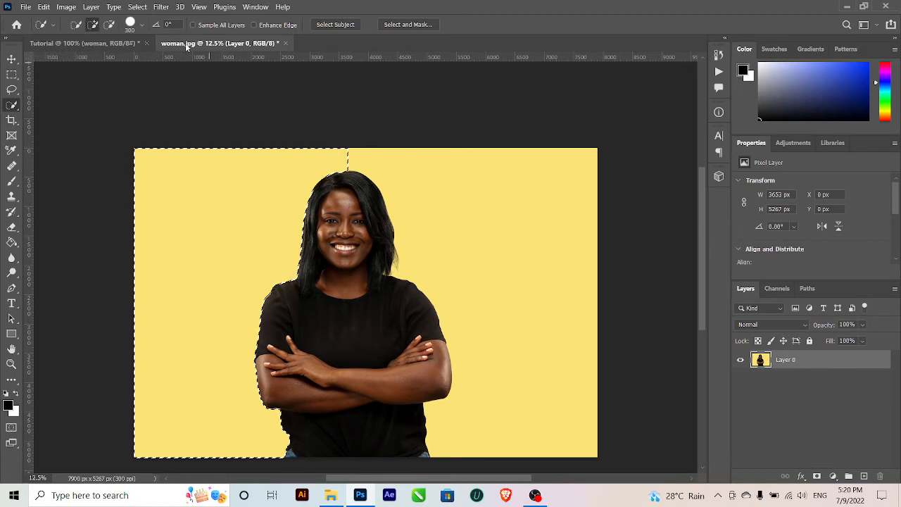
Step: Set the Quick Selection brush to 27 px and add background above the woman's head and a spot beside her to the selection
{"action": "left_click", "coordinate": [142, 26]}
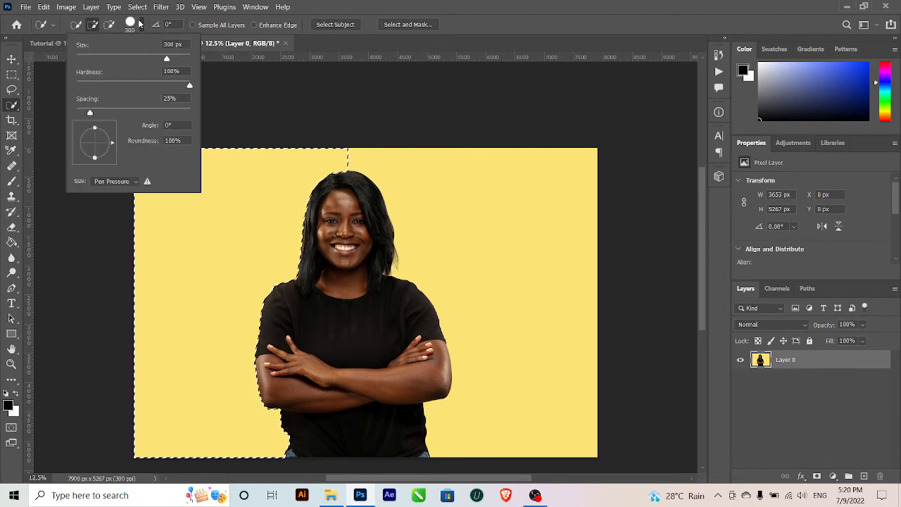
{"action": "left_click", "coordinate": [142, 26]}
{"action": "left_click", "coordinate": [142, 26]}
{"action": "left_click_drag", "start_coordinate": [165, 58], "coordinate": [91, 58]}
{"action": "mouse_move", "coordinate": [410, 160]}
{"action": "left_mouse_down"}
{"action": "mouse_move", "coordinate": [426, 181]}
{"action": "mouse_move", "coordinate": [494, 200]}
{"action": "left_mouse_up"}
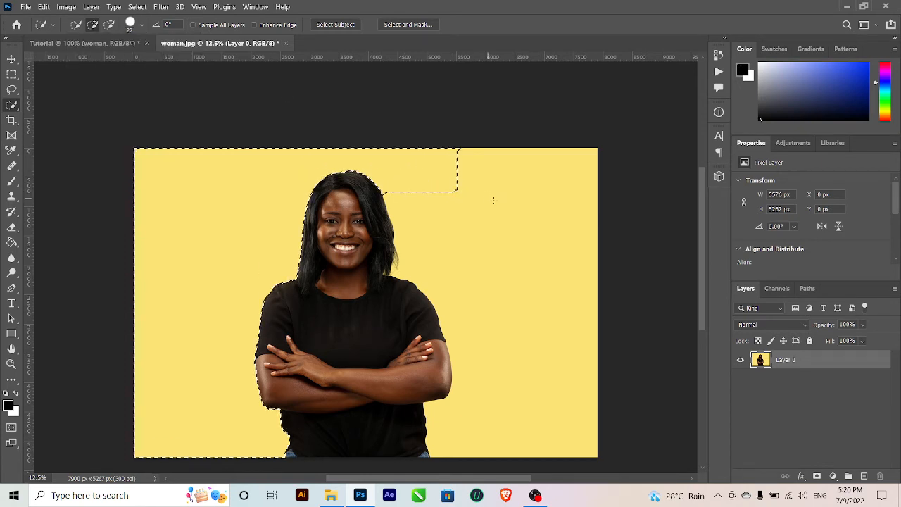
{"action": "left_click", "coordinate": [550, 289]}
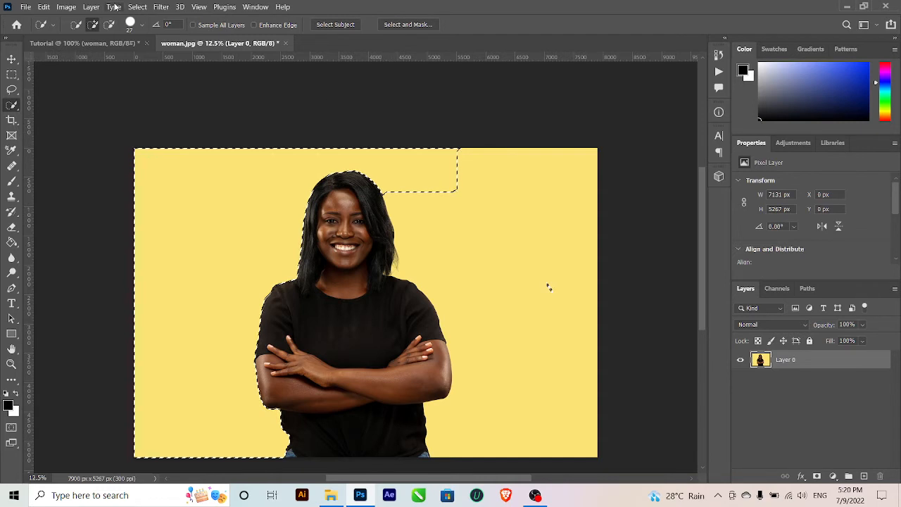
Step: Add the remaining background on the image's right side with a 188 px brush, and invert the selection to the woman
{"action": "left_click", "coordinate": [141, 26]}
{"action": "left_click_drag", "start_coordinate": [138, 59], "coordinate": [158, 58]}
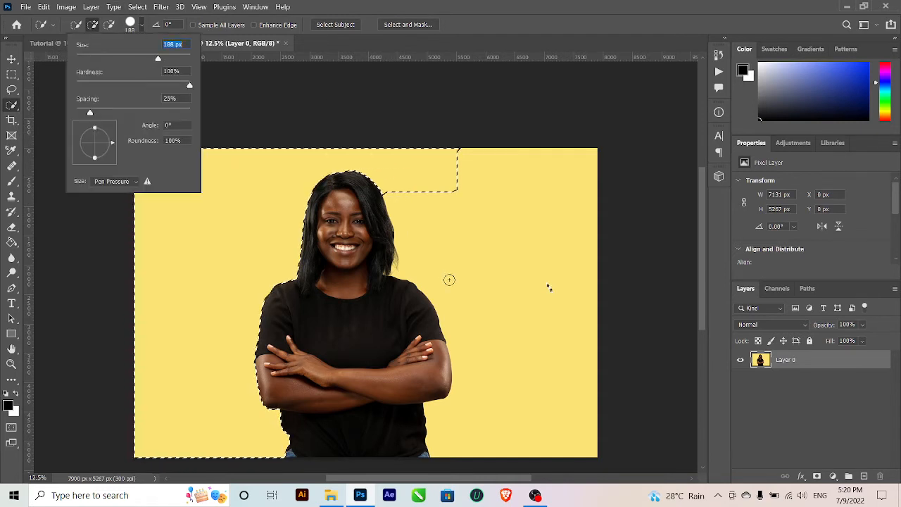
{"action": "left_click_drag", "start_coordinate": [450, 279], "coordinate": [495, 264]}
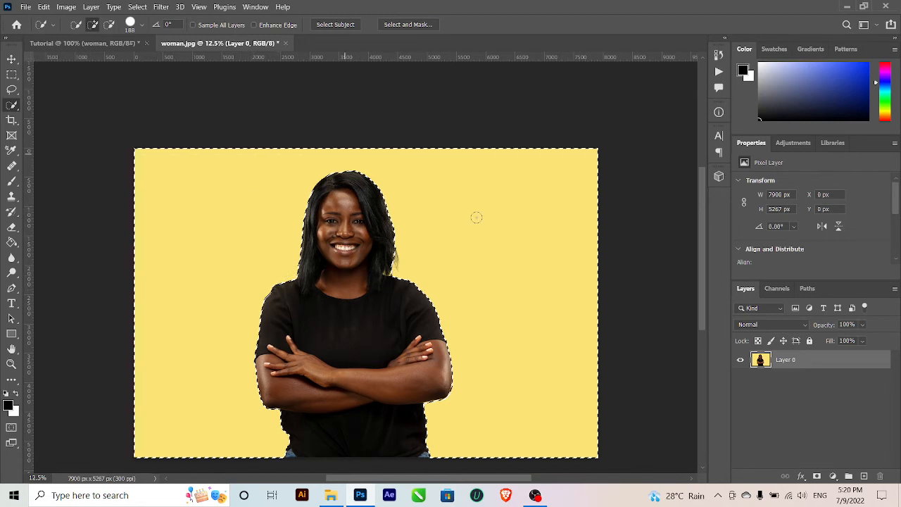
{"action": "left_click", "coordinate": [138, 7]}
{"action": "left_click", "coordinate": [172, 51]}
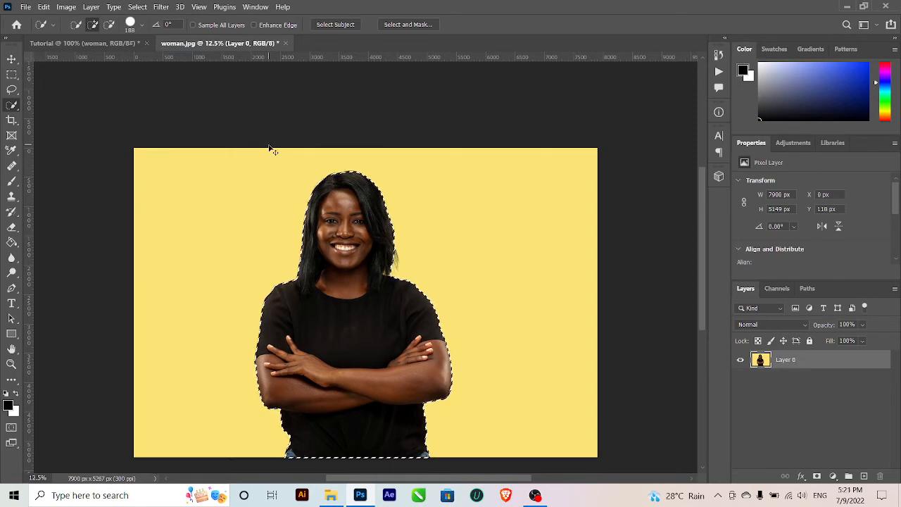
Step: Invert the selection back to the yellow background, then delete that background and clear the selection
{"action": "key", "text": "ctrl+shift+i"}
{"action": "key", "text": "Delete"}
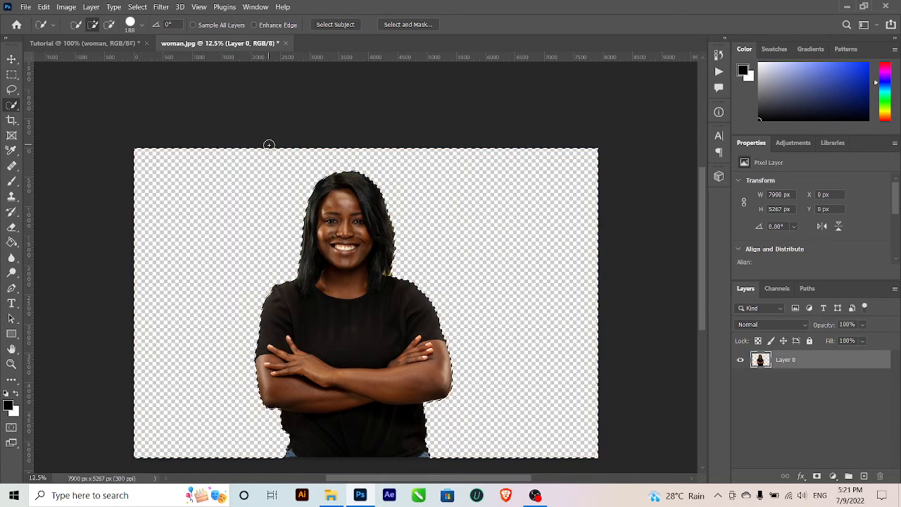
{"action": "key", "text": "ctrl+d"}
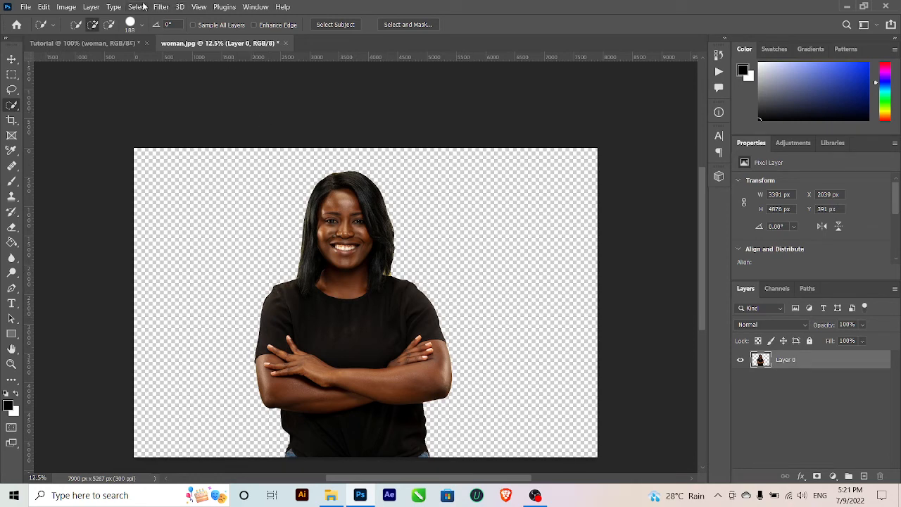
{"action": "key", "text": "ctrl+shift+d"}
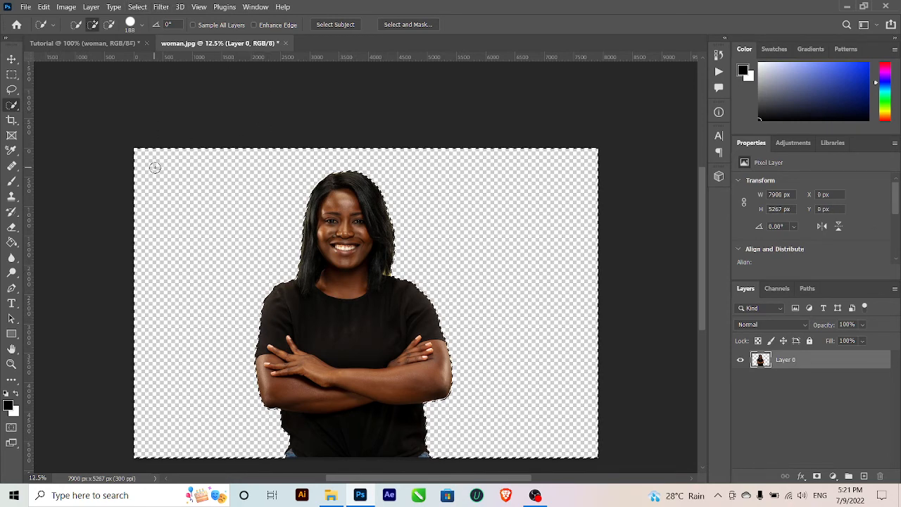
{"action": "left_click", "coordinate": [136, 7]}
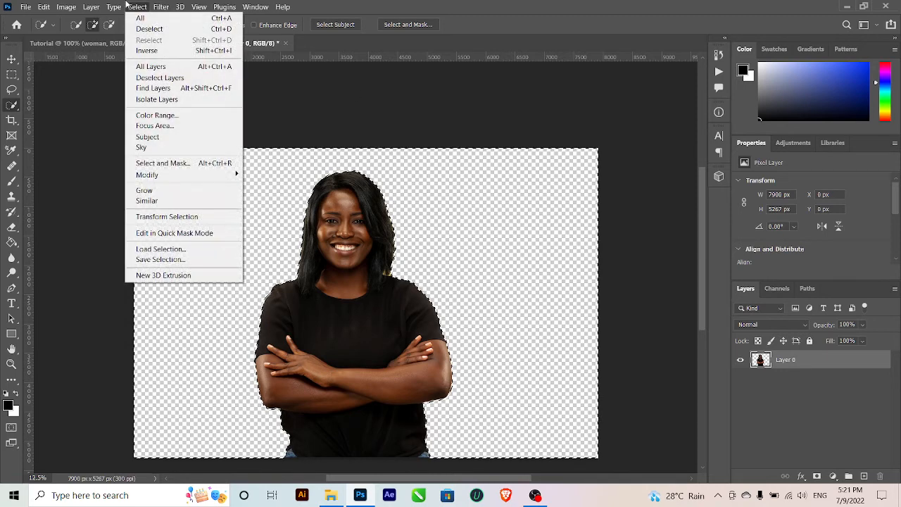
{"action": "left_click", "coordinate": [150, 31]}
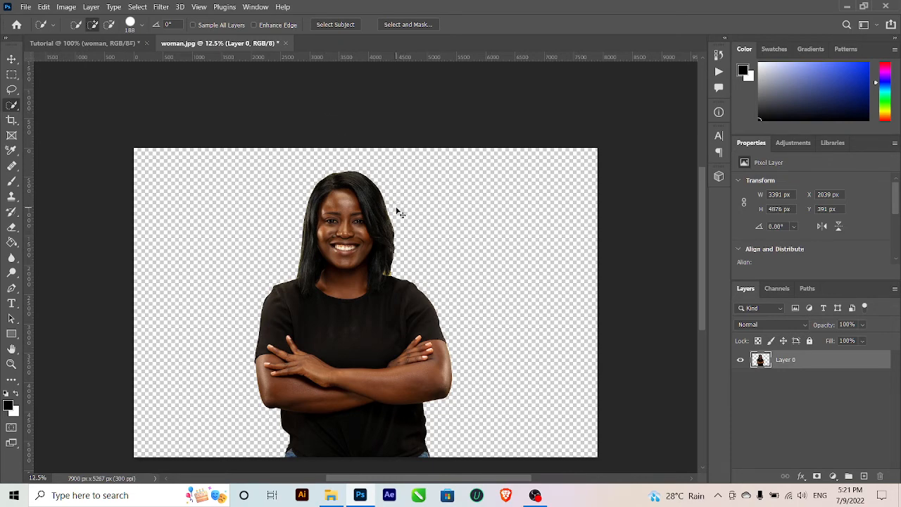
Step: Check the cutout's hair edges up close, then undo the background deletion and clear the selection
{"action": "key", "text": "ctrl+plus"}
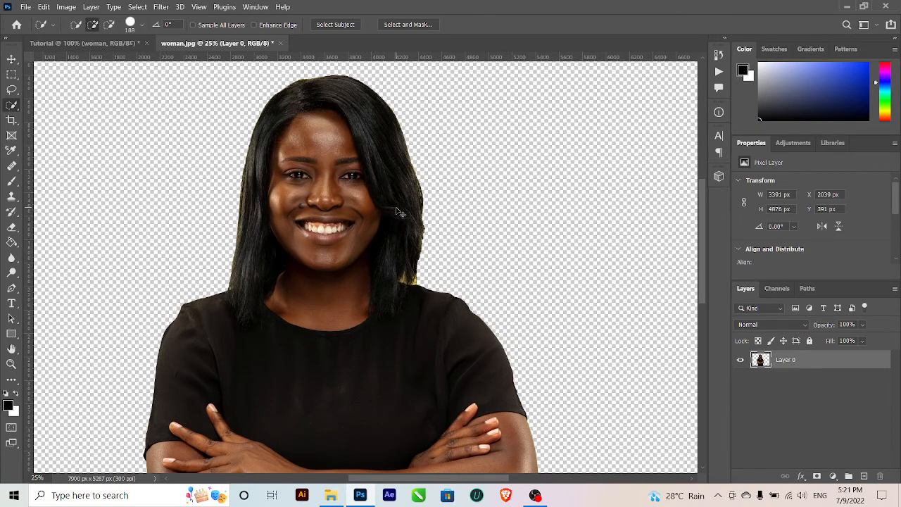
{"action": "key", "text": "ctrl+minus"}
{"action": "key", "text": "ctrl+minus"}
{"action": "key", "text": "ctrl+z"}
{"action": "key", "text": "ctrl+z"}
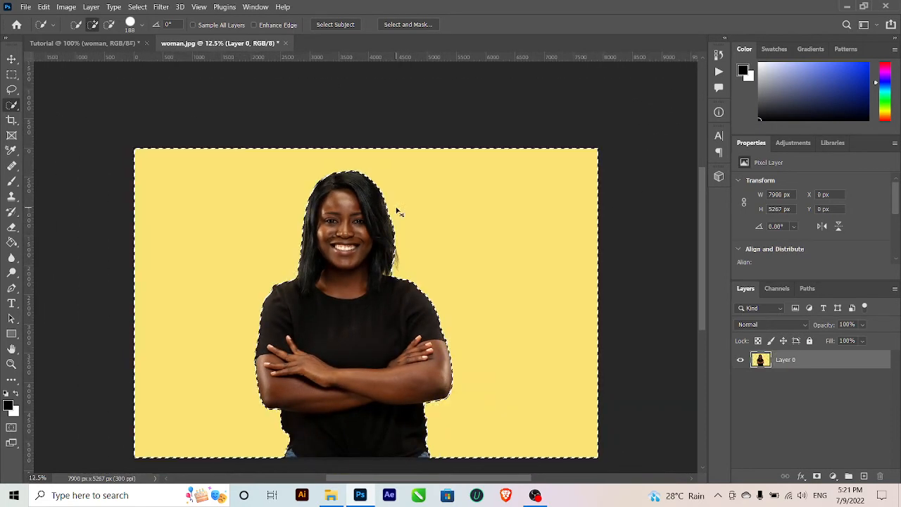
{"action": "key", "text": "ctrl+d"}
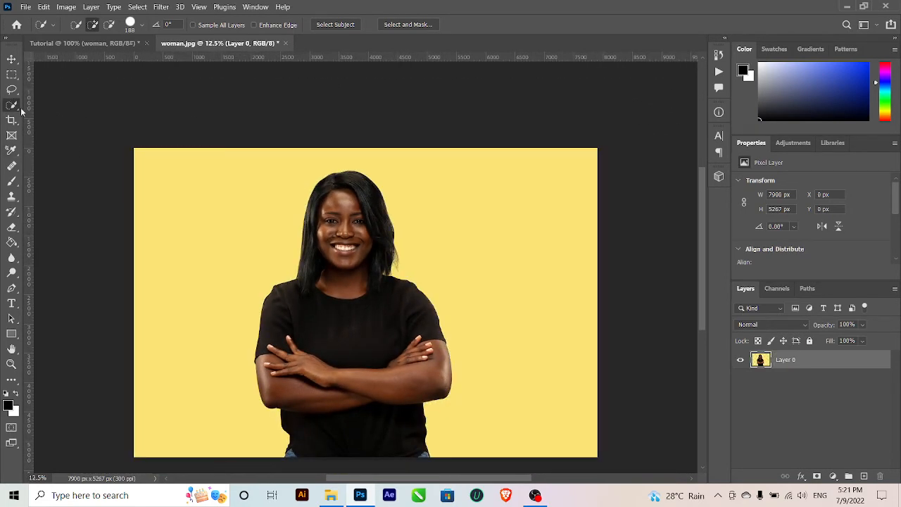
Step: Select the yellow background with the Magic Wand tool at tolerance 32, adding the thin strip along the image's upper edge
{"action": "left_click", "coordinate": [21, 112]}
{"action": "left_click", "coordinate": [47, 126]}
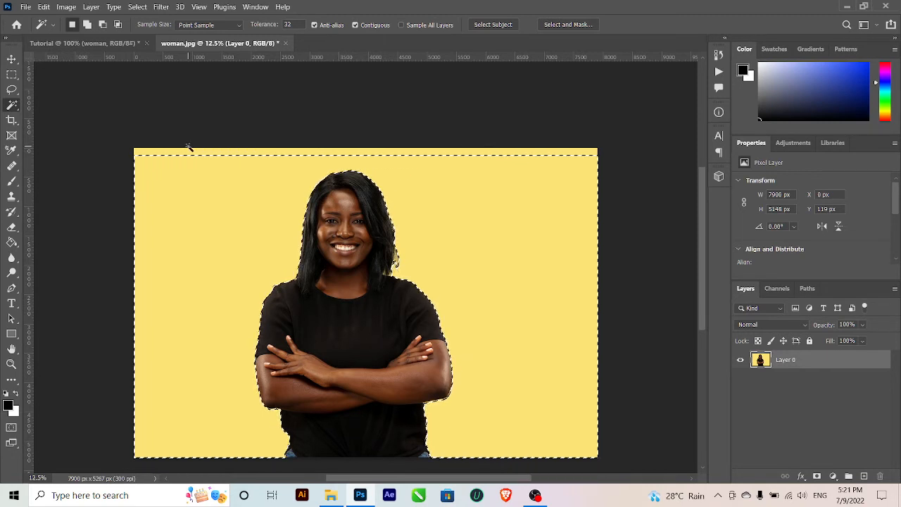
{"action": "left_click", "coordinate": [87, 25]}
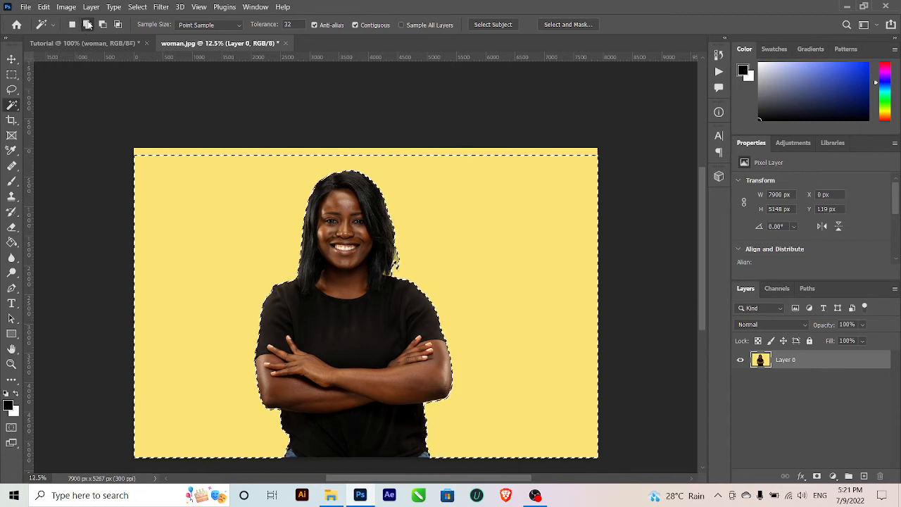
{"action": "left_click", "coordinate": [180, 151]}
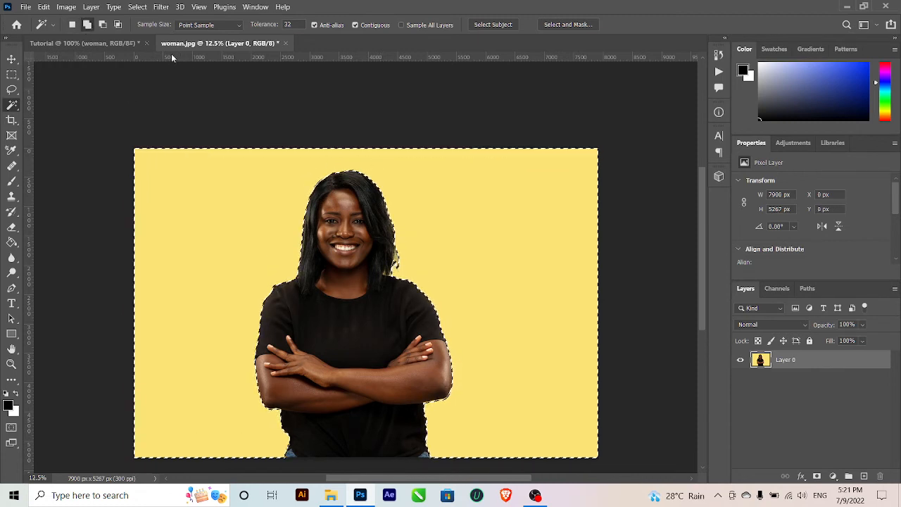
{"action": "left_click", "coordinate": [72, 24]}
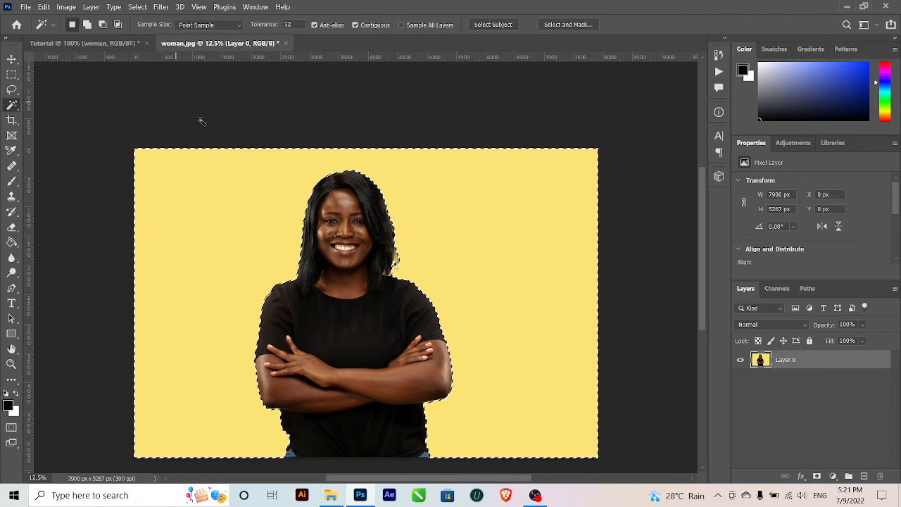
Step: Delete the Magic Wand selection and deselect, then undo back to the unselected image with its yellow background
{"action": "key", "text": "Delete"}
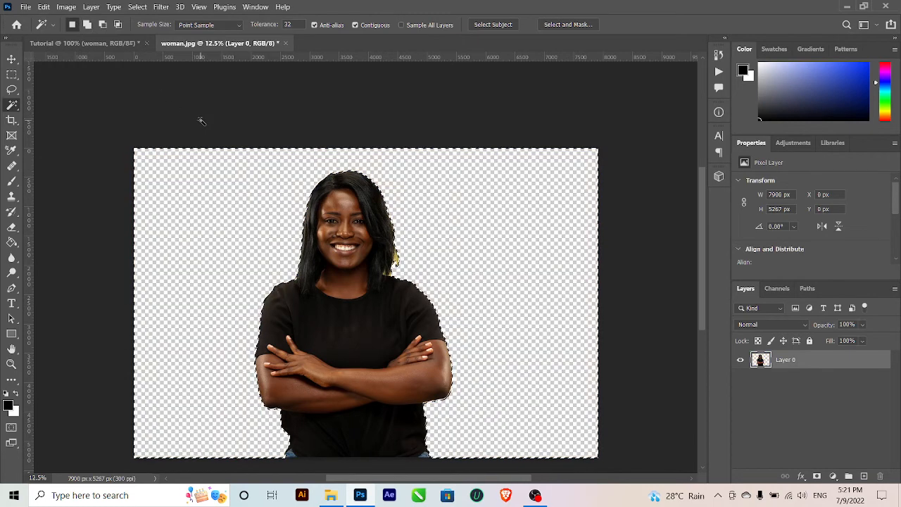
{"action": "key", "text": "ctrl+d"}
{"action": "key", "text": "ctrl+z"}
{"action": "key", "text": "ctrl+z"}
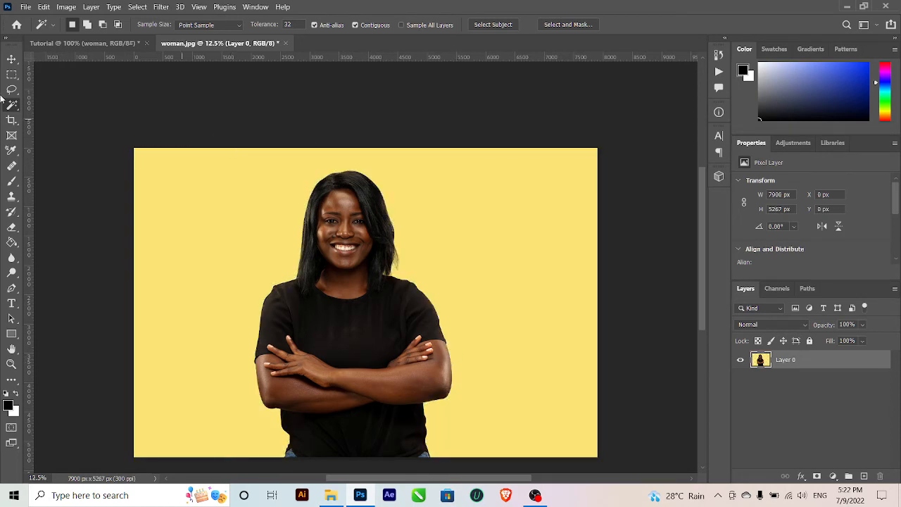
Step: Select the woman with the Object Selection tool and invert the selection to the background
{"action": "right_click", "coordinate": [11, 107]}
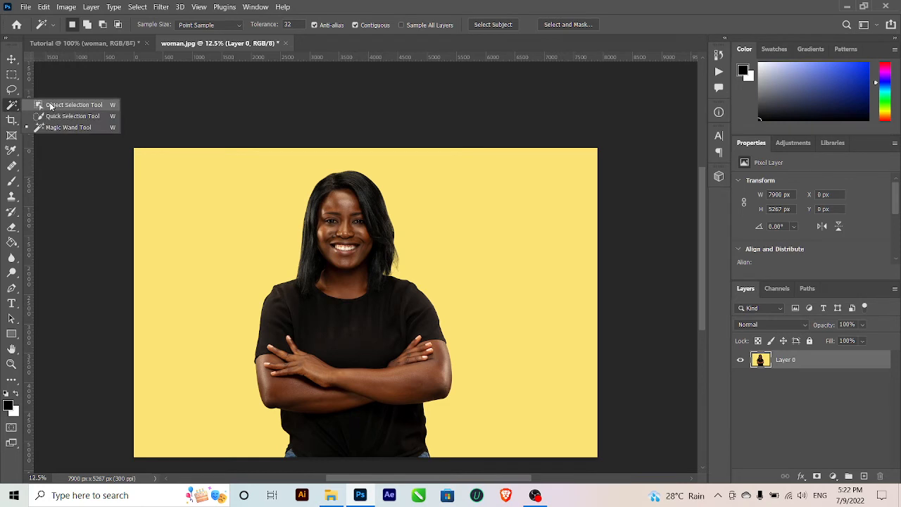
{"action": "left_click", "coordinate": [76, 107]}
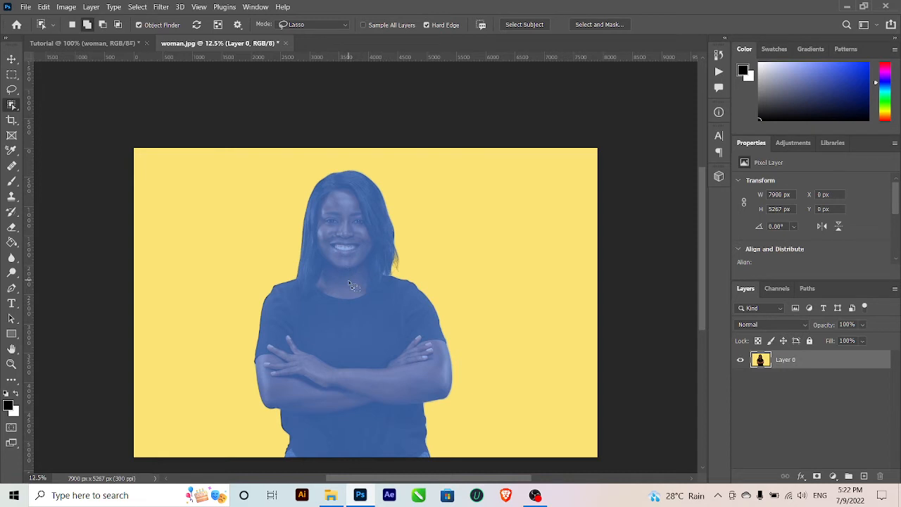
{"action": "left_click", "coordinate": [366, 338]}
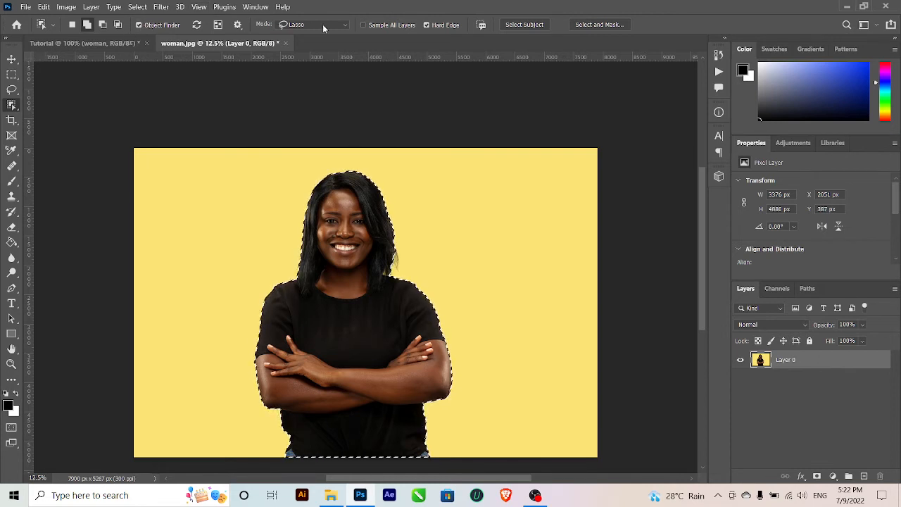
{"action": "left_click", "coordinate": [138, 7]}
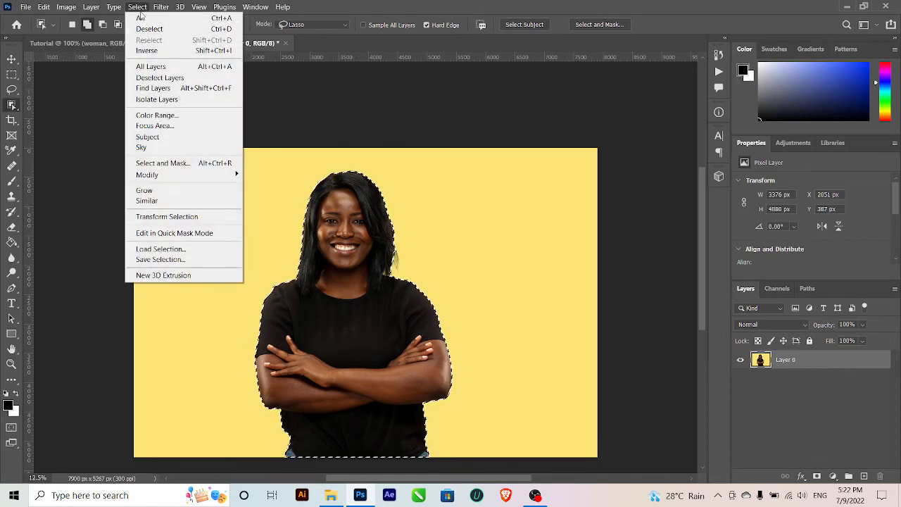
{"action": "left_click", "coordinate": [147, 50]}
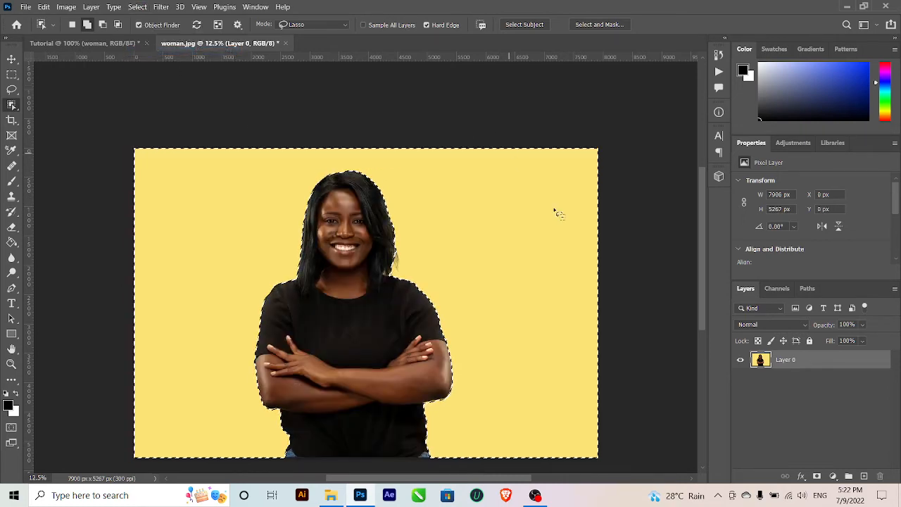
Step: Delete the selected yellow background, switch to the Move tool and clear the selection
{"action": "key", "text": "Delete"}
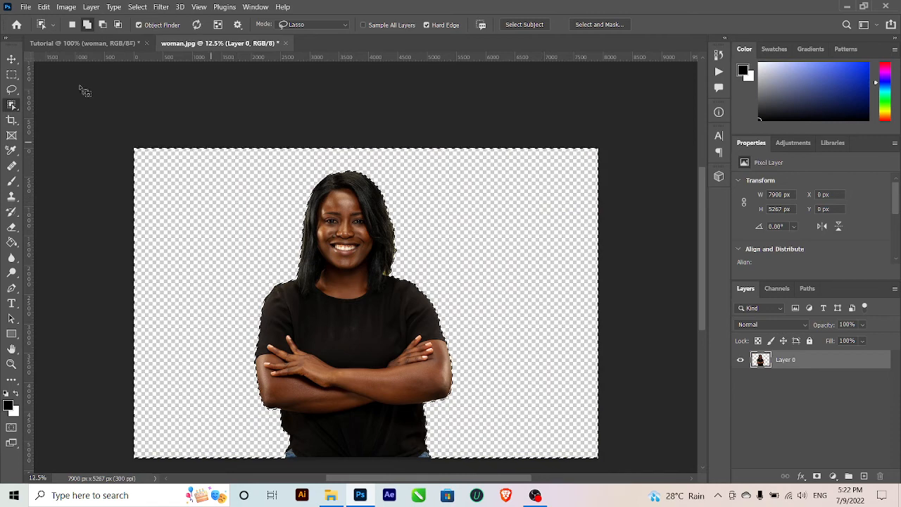
{"action": "left_click", "coordinate": [11, 59]}
{"action": "key", "text": "ctrl+d"}
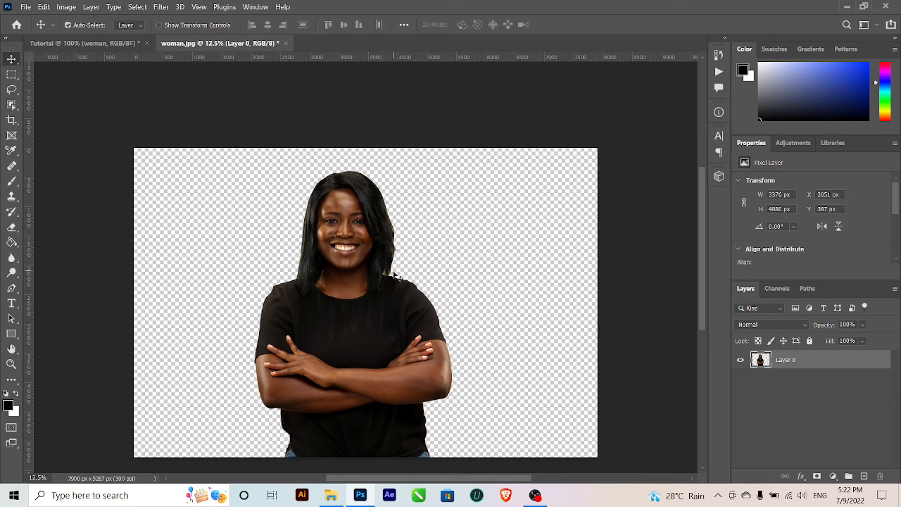
Step: Examine the cutout's hair and shoulder edges up close and review the selection tools used
{"action": "scroll", "coordinate": [394, 275], "scroll_direction": "up", "scroll_amount": 4}
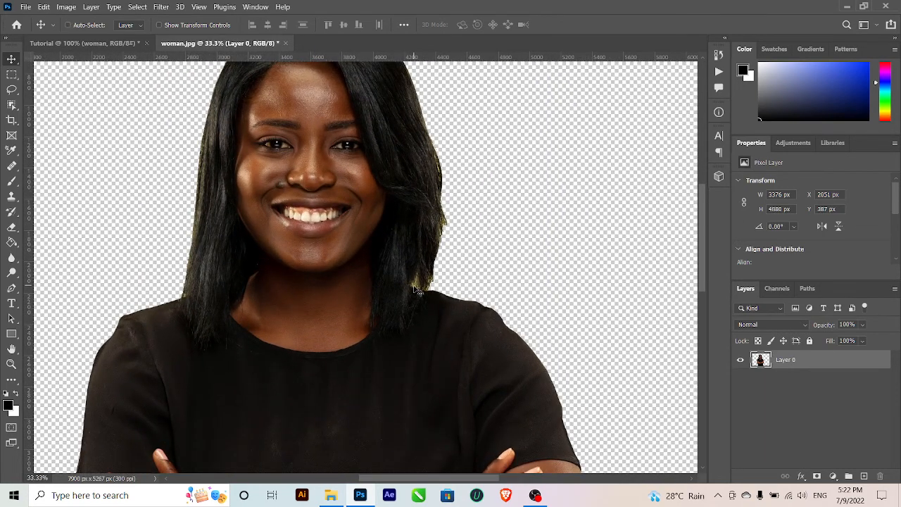
{"action": "key", "text": "ctrl+plus"}
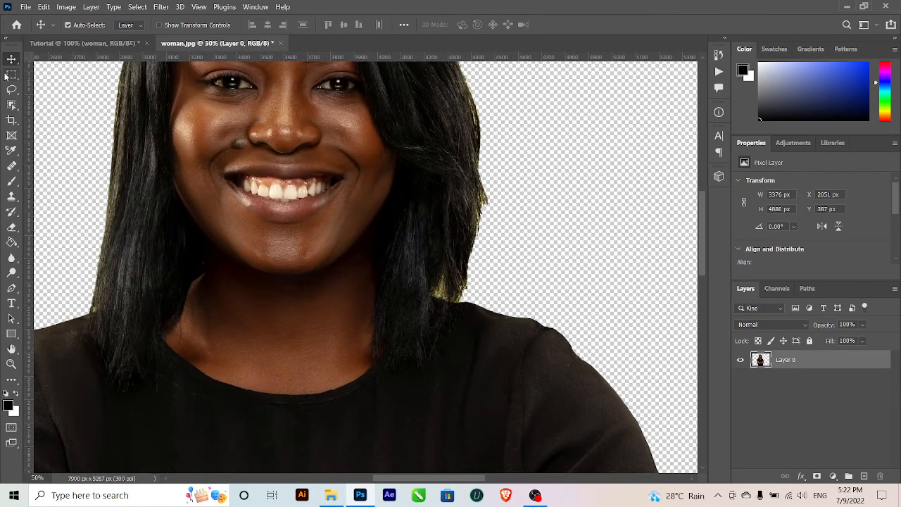
{"action": "left_click", "coordinate": [11, 74]}
{"action": "left_click", "coordinate": [12, 91]}
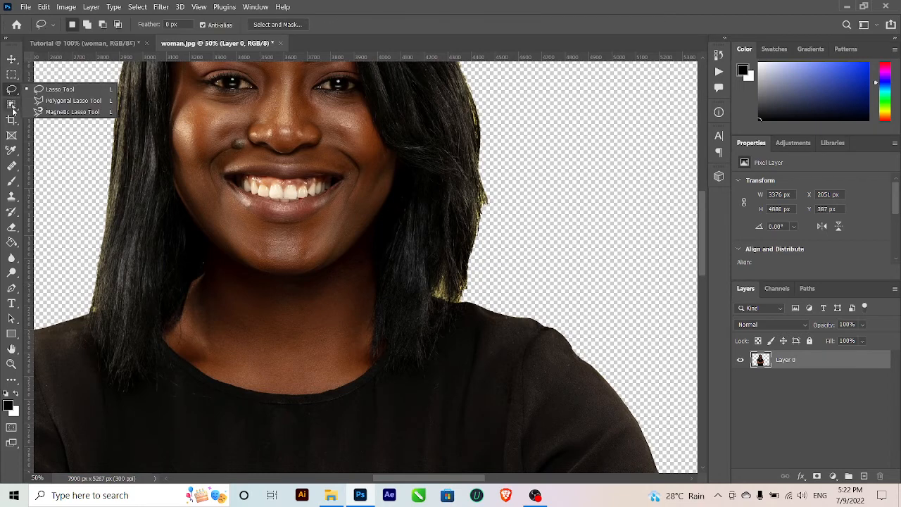
{"action": "left_click", "coordinate": [12, 106]}
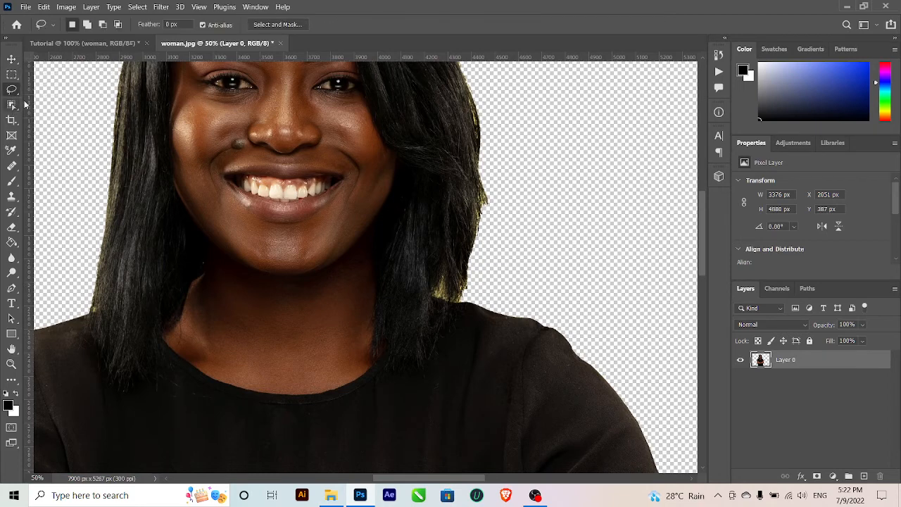
{"action": "left_click", "coordinate": [15, 62]}
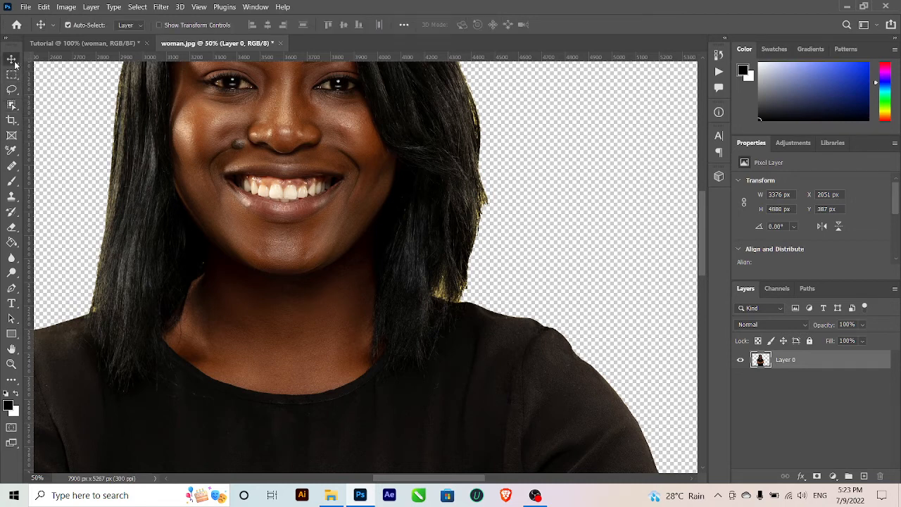
{"action": "key", "text": "ctrl+minus"}
{"action": "key", "text": "ctrl+minus"}
{"action": "key", "text": "ctrl+minus"}
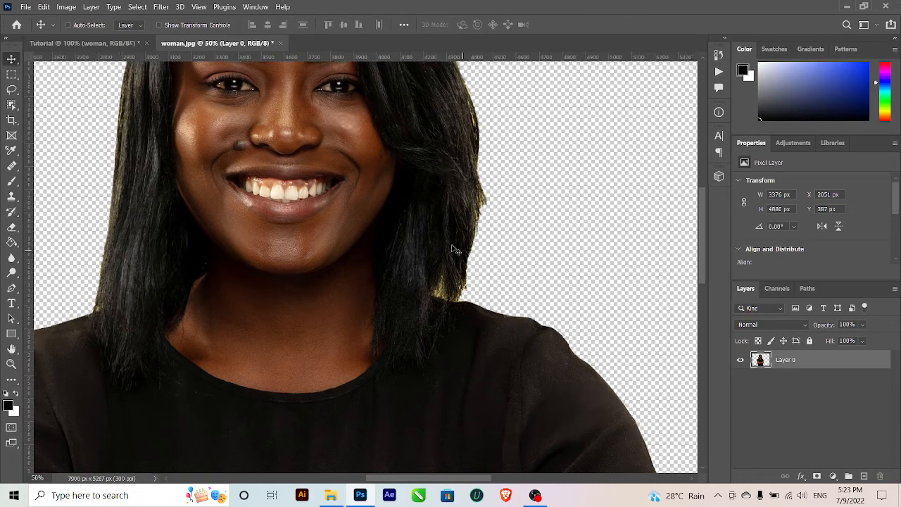
{"action": "key", "text": "ctrl+minus"}
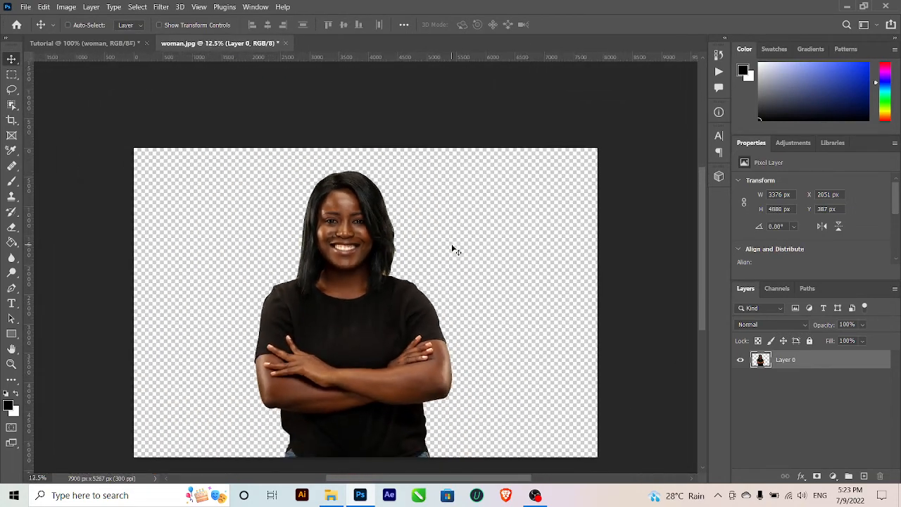
Step: Try to save woman.jpg with its transparent layer, then flatten the image into a single background layer
{"action": "key", "text": "ctrl+s"}
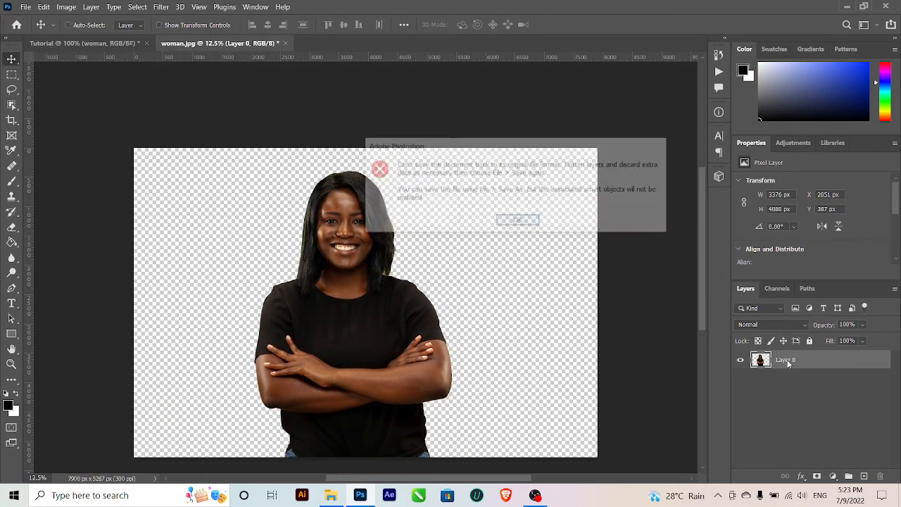
{"action": "left_click", "coordinate": [535, 219]}
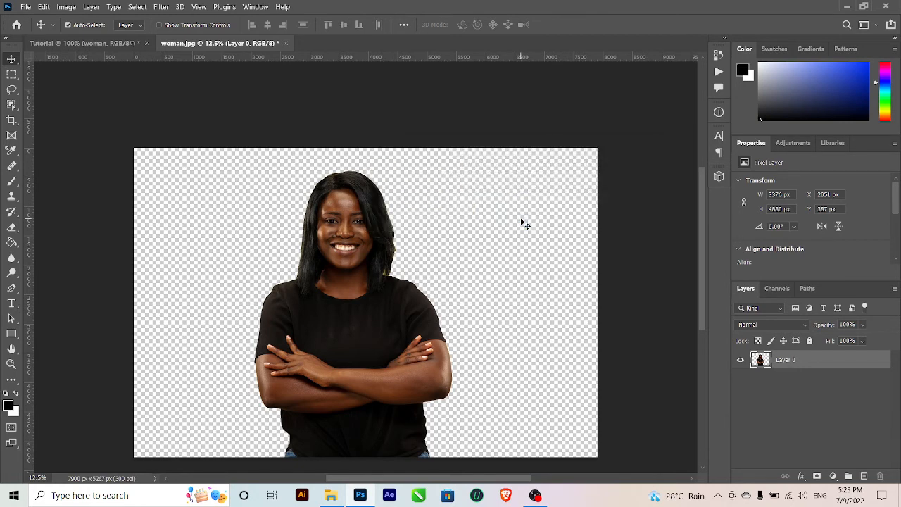
{"action": "right_click", "coordinate": [793, 360]}
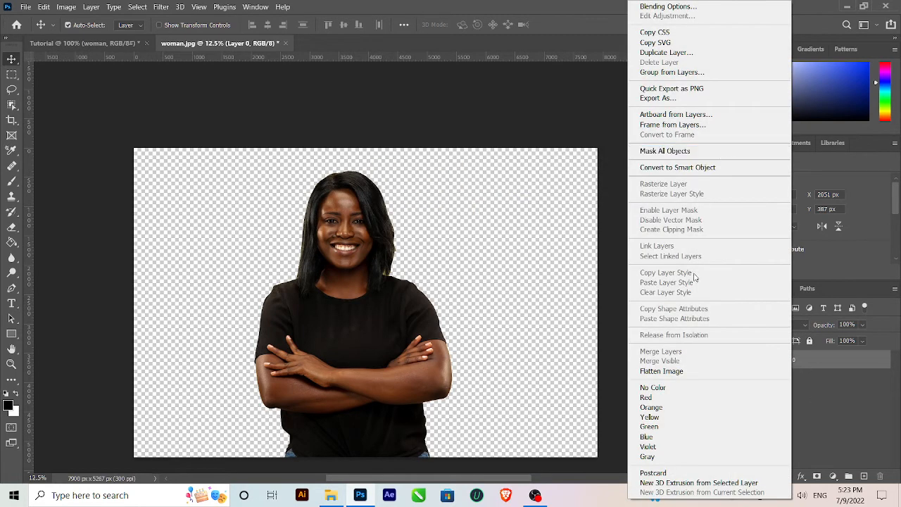
{"action": "left_click", "coordinate": [687, 372]}
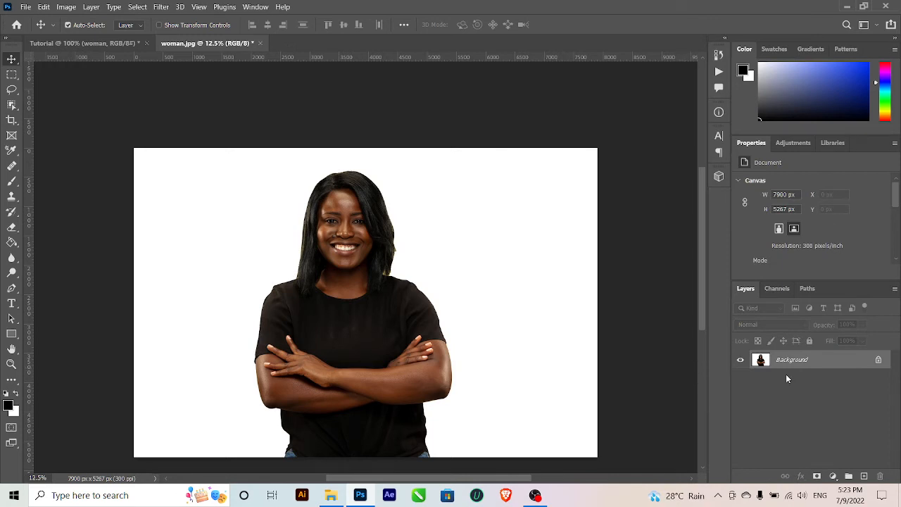
Step: Unlock the flattened background layer of woman.jpg and view the Tutorial document
{"action": "left_click", "coordinate": [879, 360]}
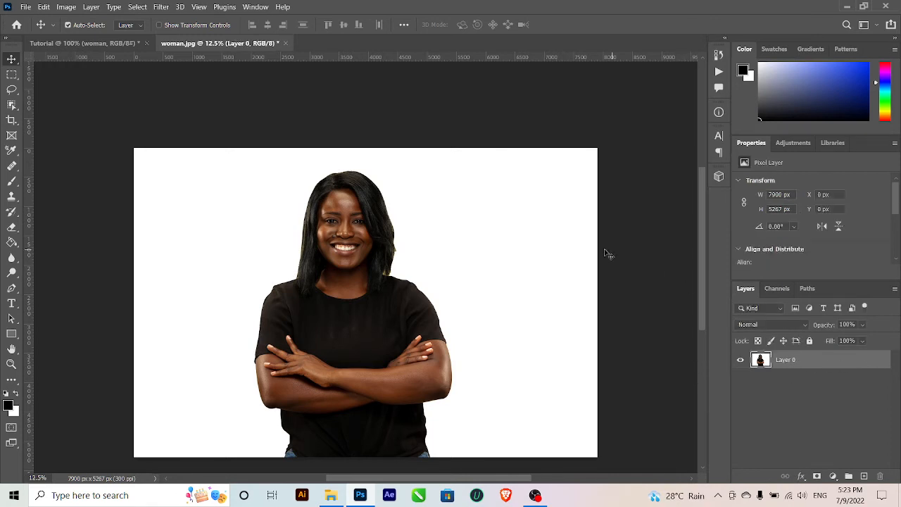
{"action": "left_click", "coordinate": [103, 43]}
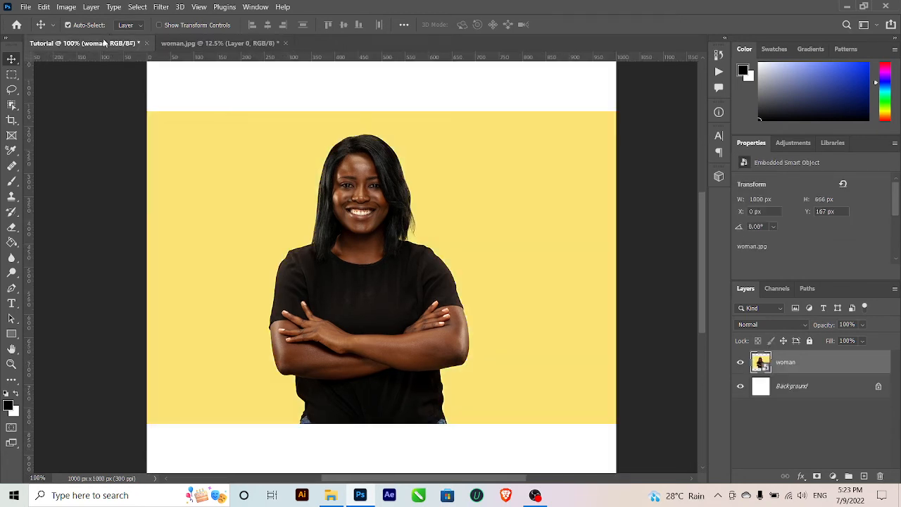
Step: Save the flattened woman.jpg as a progressive JPEG at maximum quality 12 and return to the Tutorial document
{"action": "left_click", "coordinate": [234, 44]}
{"action": "key", "text": "h"}
{"action": "key", "text": "ctrl+s"}
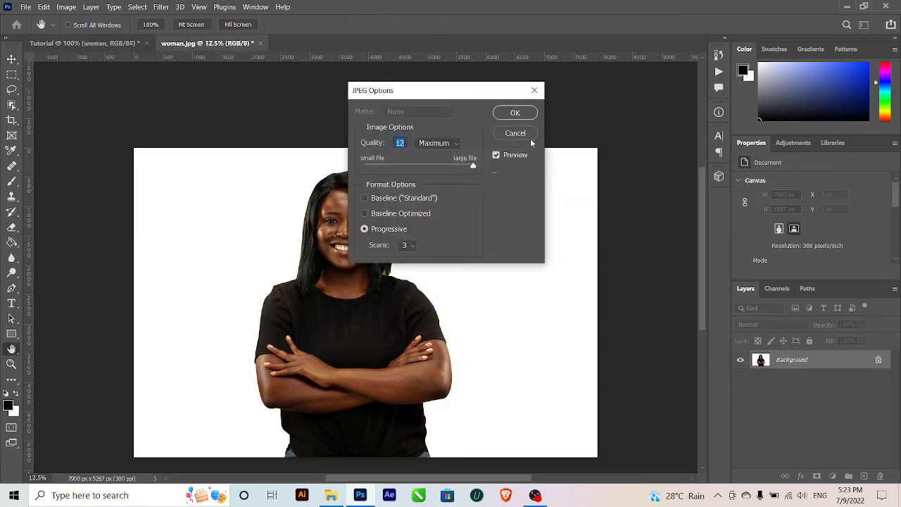
{"action": "left_click", "coordinate": [520, 133]}
{"action": "key", "text": "ctrl+s"}
{"action": "left_click", "coordinate": [523, 116]}
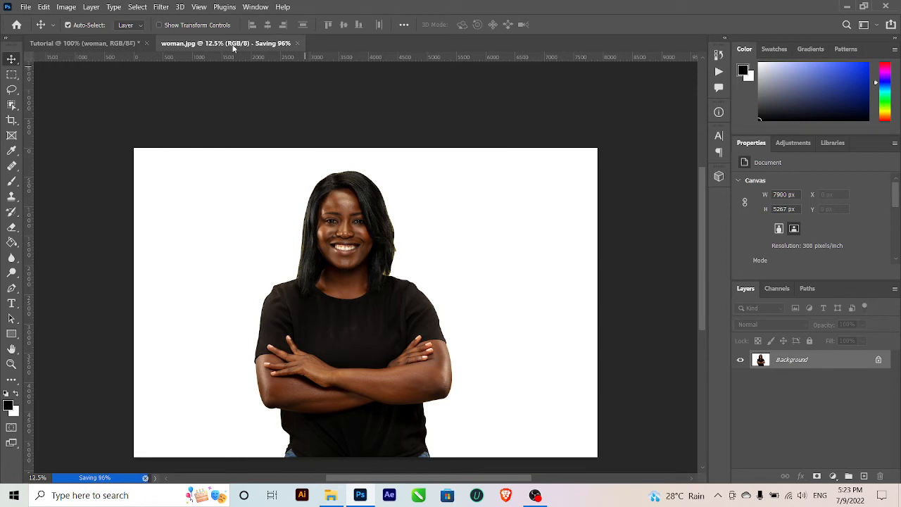
{"action": "left_click", "coordinate": [100, 43]}
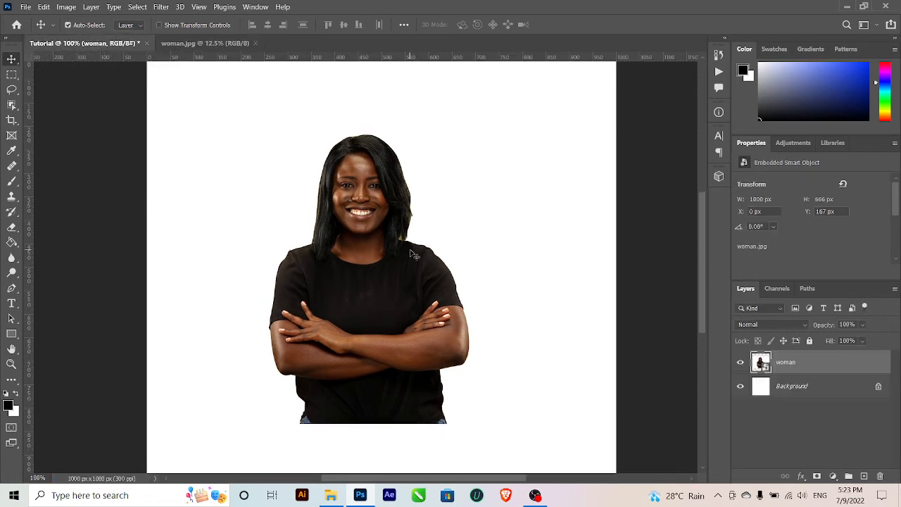
Step: Move the woman image to about X -25 px, Y 89 px and close the woman.jpg document
{"action": "left_click_drag", "start_coordinate": [412, 254], "coordinate": [332, 182]}
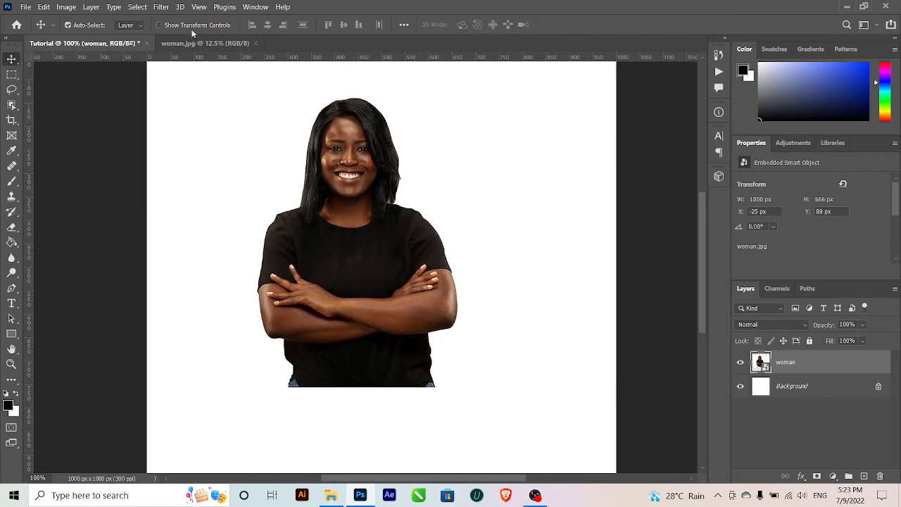
{"action": "left_click", "coordinate": [257, 44]}
Step: Rasterize the woman layer and delete its white background using the Quick Selection tool, leaving nothing selected
{"action": "right_click", "coordinate": [794, 362]}
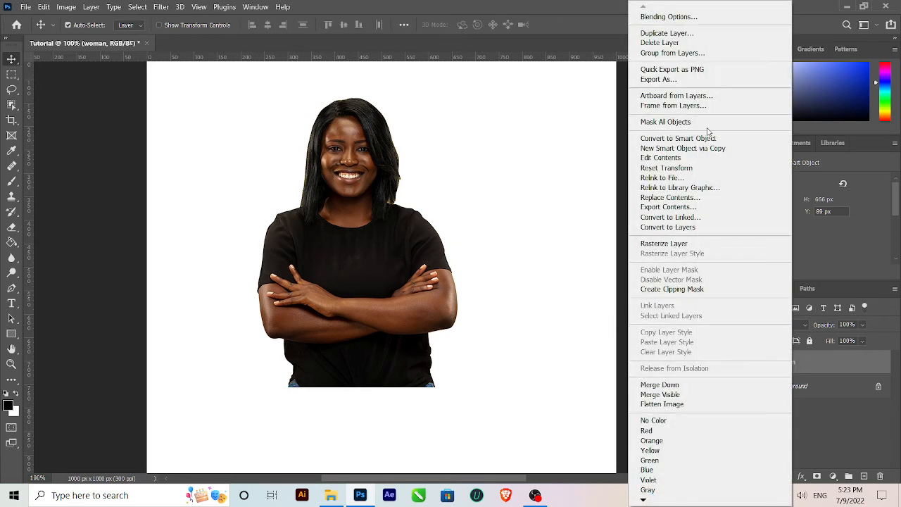
{"action": "left_click", "coordinate": [692, 243]}
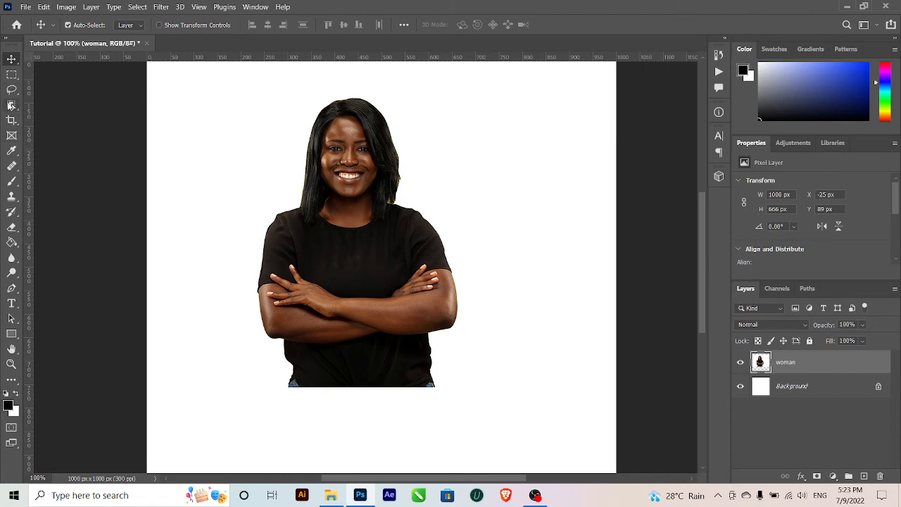
{"action": "right_click", "coordinate": [10, 105]}
{"action": "left_click", "coordinate": [239, 182]}
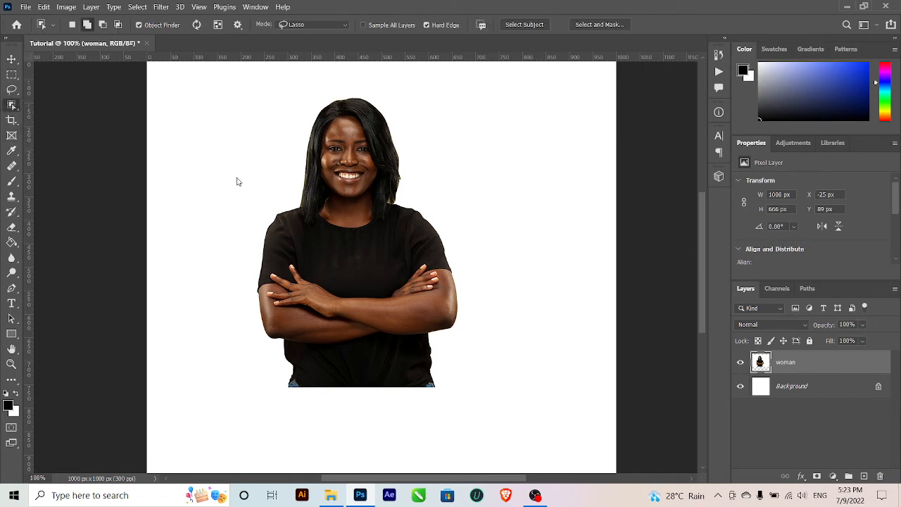
{"action": "key", "text": "shift+w"}
{"action": "left_click", "coordinate": [203, 135]}
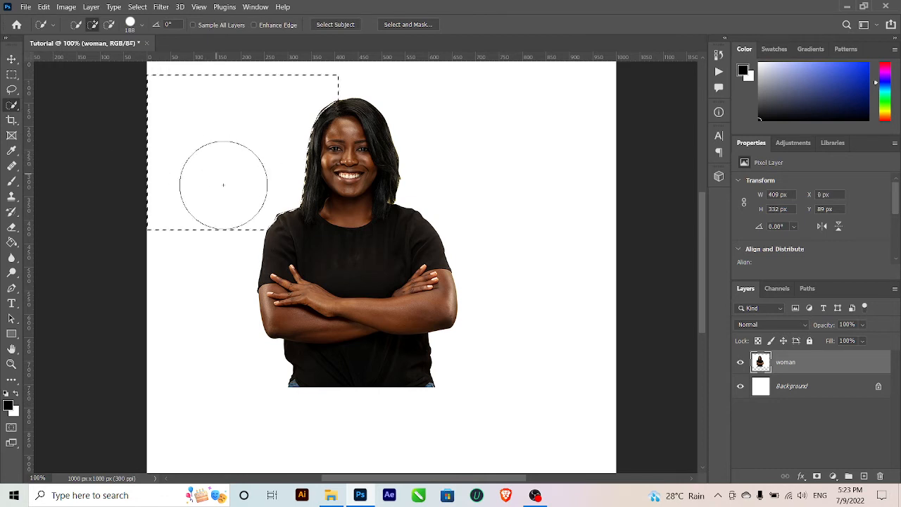
{"action": "left_click", "coordinate": [203, 298]}
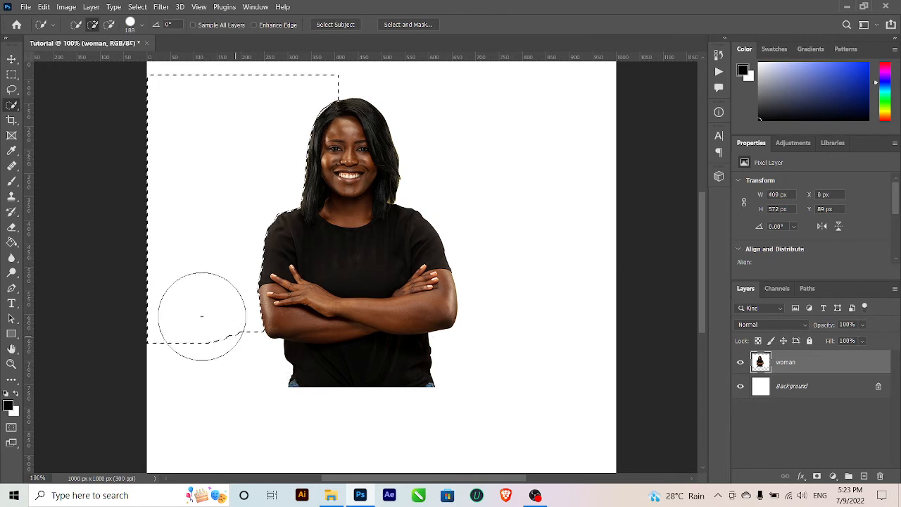
{"action": "left_click", "coordinate": [242, 401]}
{"action": "left_click", "coordinate": [534, 292]}
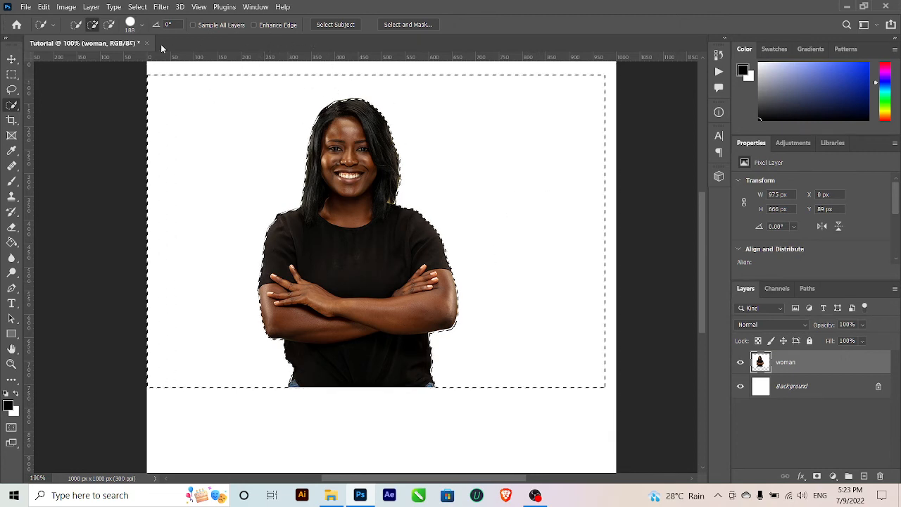
{"action": "left_click", "coordinate": [137, 7]}
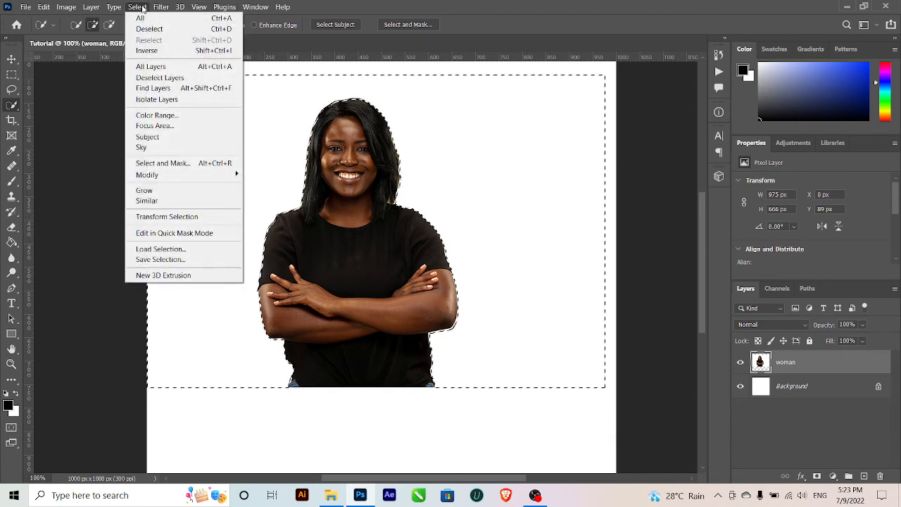
{"action": "left_click", "coordinate": [11, 59]}
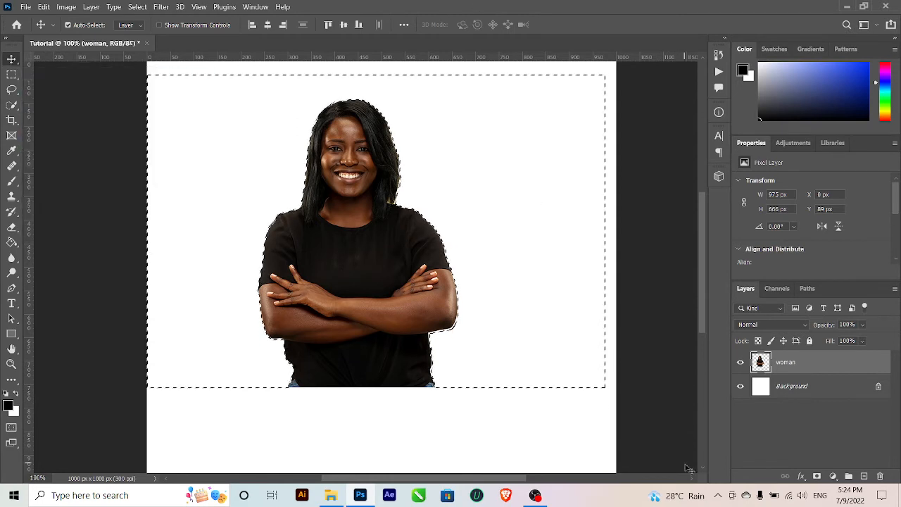
{"action": "key", "text": "ctrl+d"}
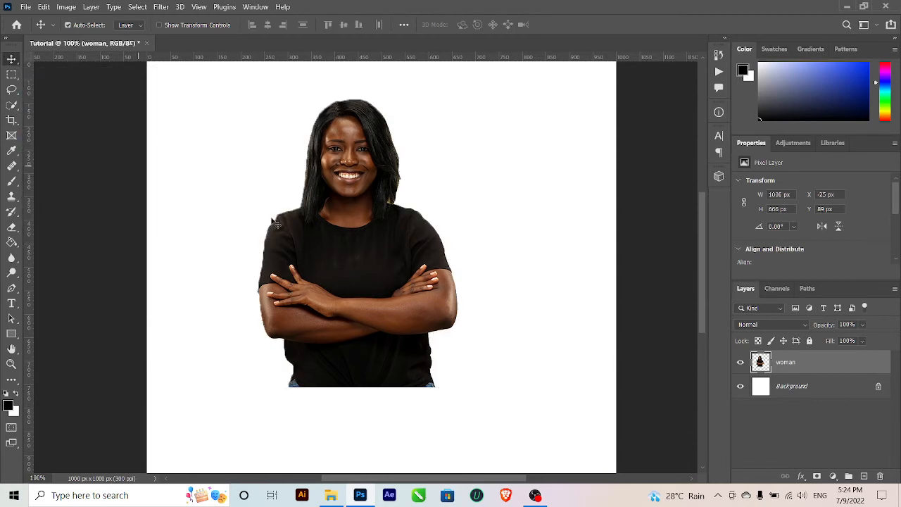
Step: Move the cutout woman to about X 52 px, Y 107 px on the canvas
{"action": "left_click_drag", "start_coordinate": [337, 227], "coordinate": [350, 259]}
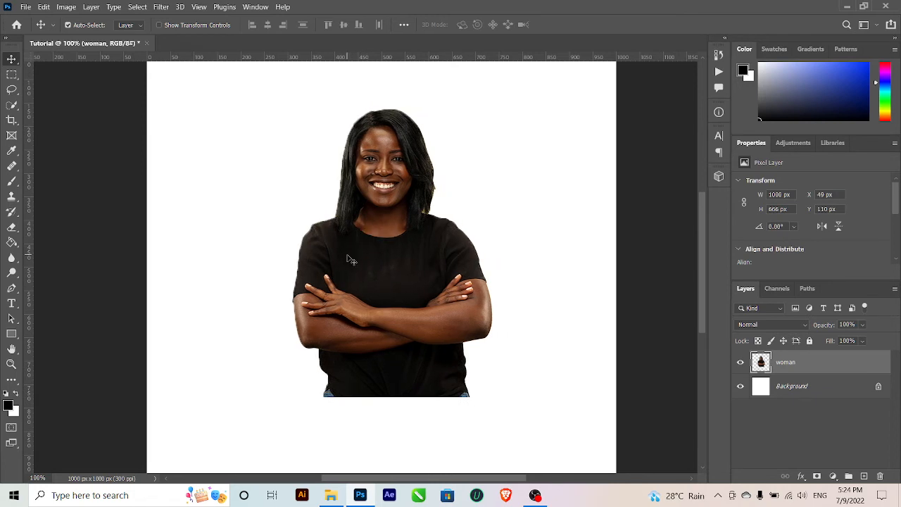
{"action": "key", "text": "ctrl+minus"}
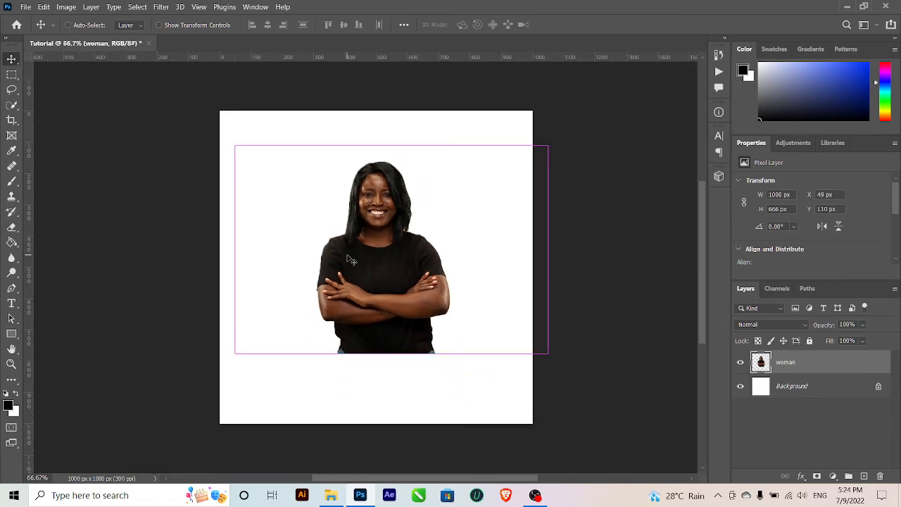
{"action": "mouse_move", "coordinate": [352, 240]}
{"action": "left_mouse_down"}
{"action": "mouse_move", "coordinate": [395, 262]}
{"action": "mouse_move", "coordinate": [354, 237]}
{"action": "left_mouse_up"}
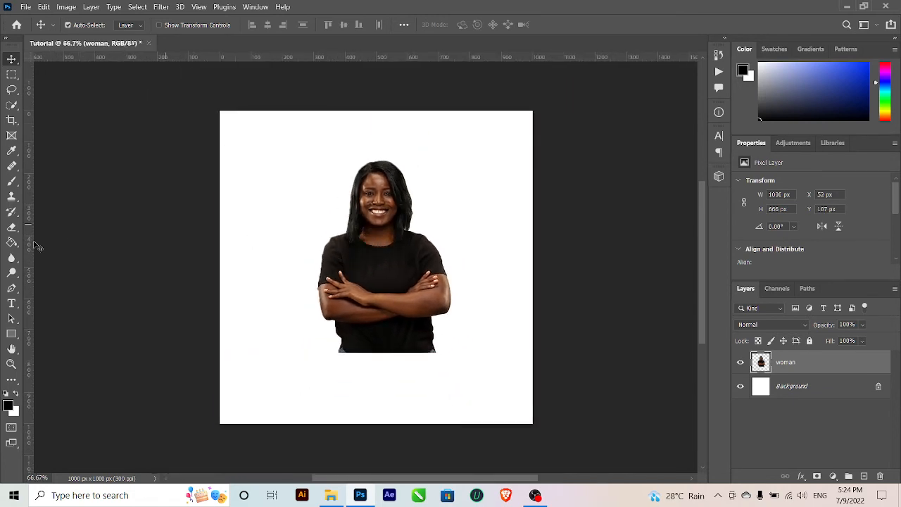
Step: Draw an ellipse shape about 601 by 602 px over the woman and move it to about X 220.5 px, Y 225.5 px
{"action": "left_click_drag", "start_coordinate": [12, 335], "coordinate": [62, 345]}
{"action": "left_click_drag", "start_coordinate": [299, 162], "coordinate": [487, 349]}
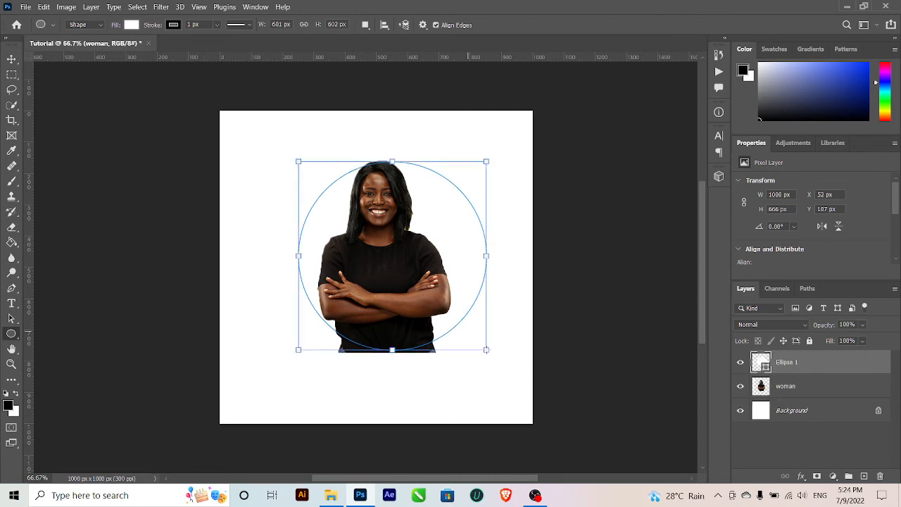
{"action": "left_click", "coordinate": [12, 56]}
{"action": "left_click_drag", "start_coordinate": [456, 272], "coordinate": [427, 272]}
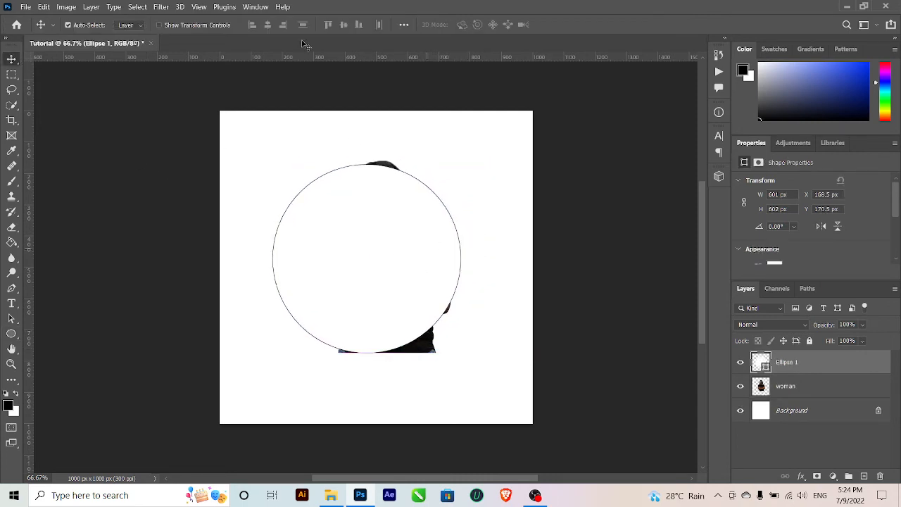
{"action": "left_click_drag", "start_coordinate": [412, 226], "coordinate": [399, 254]}
Step: Set alignment relative to the canvas and center the circle horizontally and vertically
{"action": "left_click", "coordinate": [403, 26]}
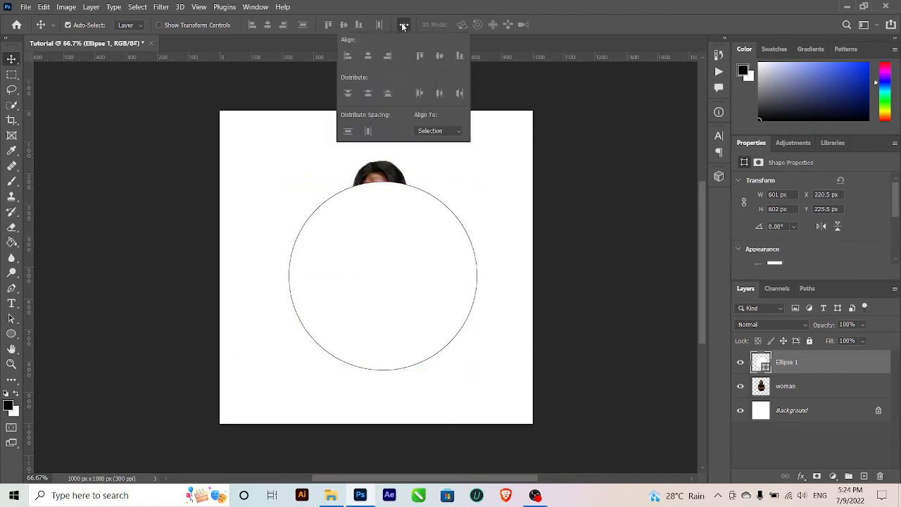
{"action": "left_click", "coordinate": [435, 131]}
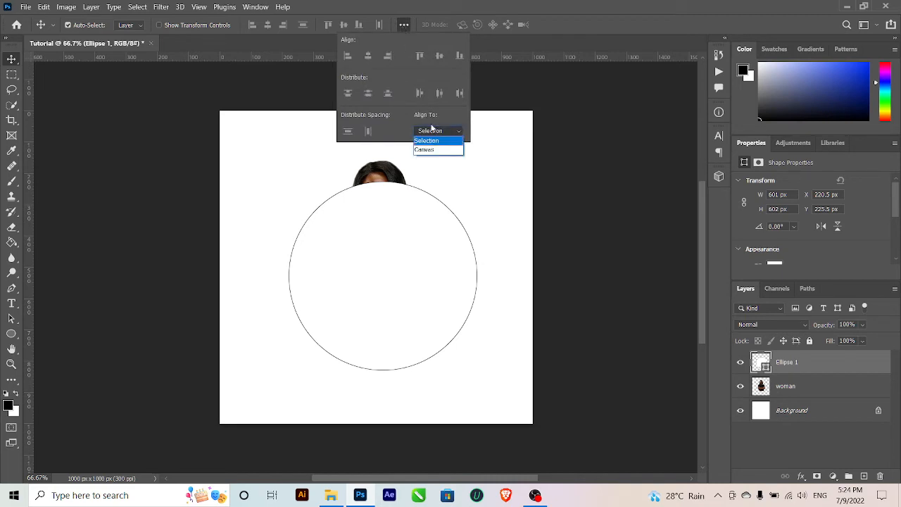
{"action": "left_click", "coordinate": [398, 253]}
{"action": "left_click", "coordinate": [403, 26]}
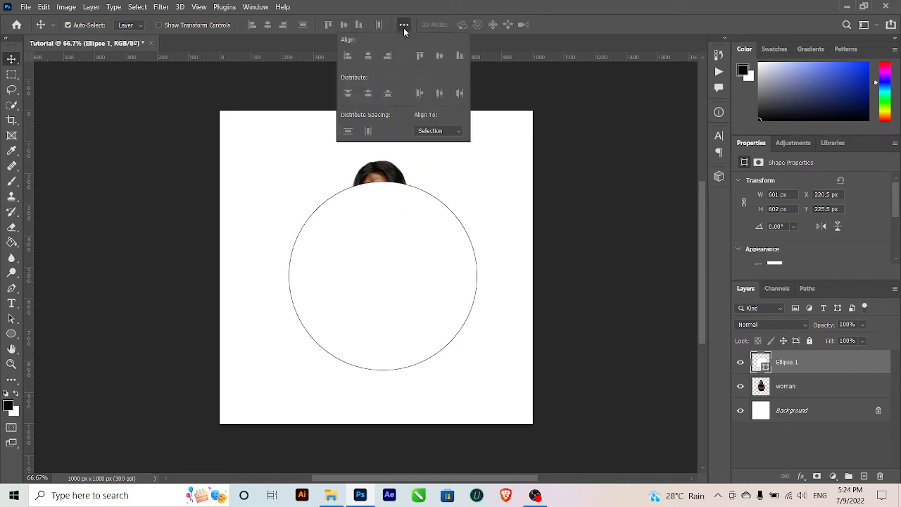
{"action": "left_click", "coordinate": [451, 131]}
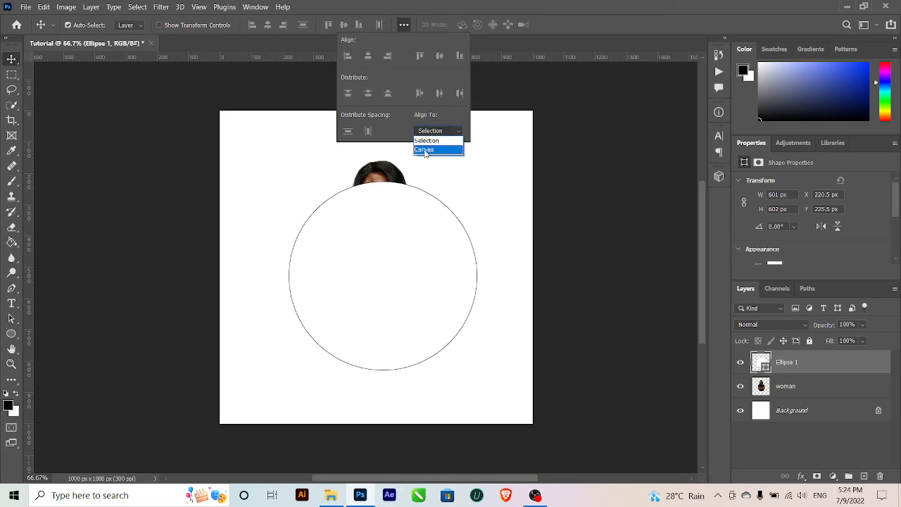
{"action": "left_click", "coordinate": [425, 150]}
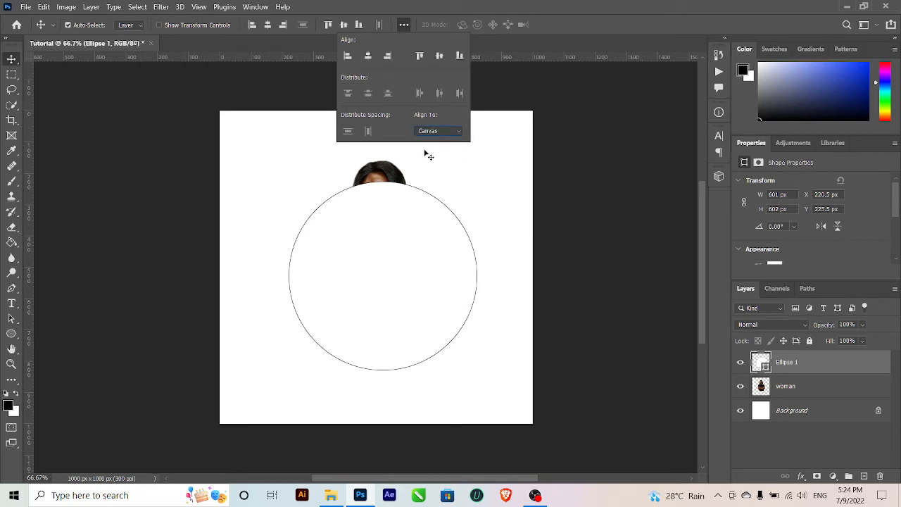
{"action": "left_click", "coordinate": [268, 26]}
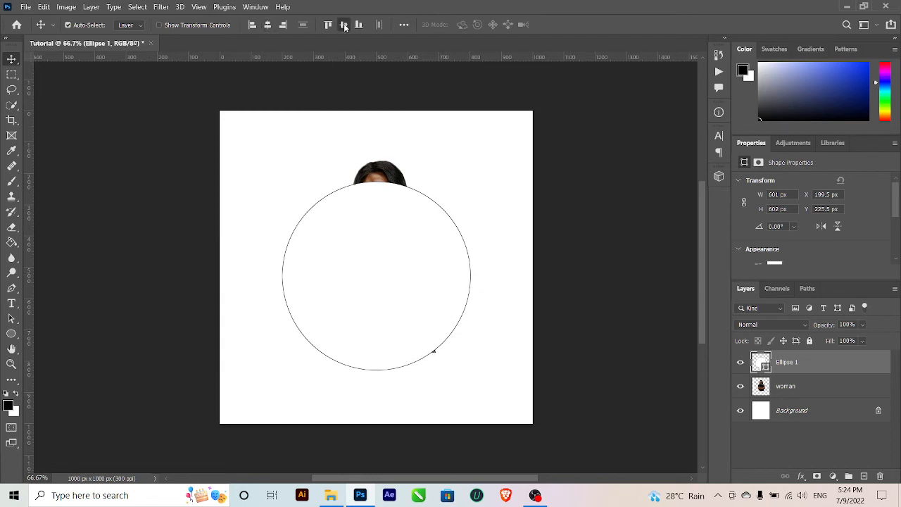
{"action": "left_click", "coordinate": [344, 25]}
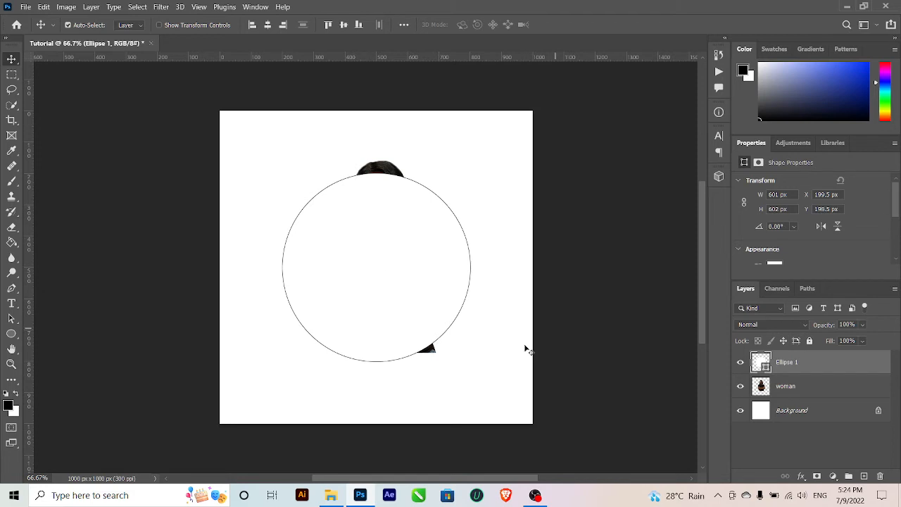
Step: Try dark green and black from the recently used colors as the circle's fill
{"action": "left_click_drag", "start_coordinate": [893, 197], "coordinate": [896, 218]}
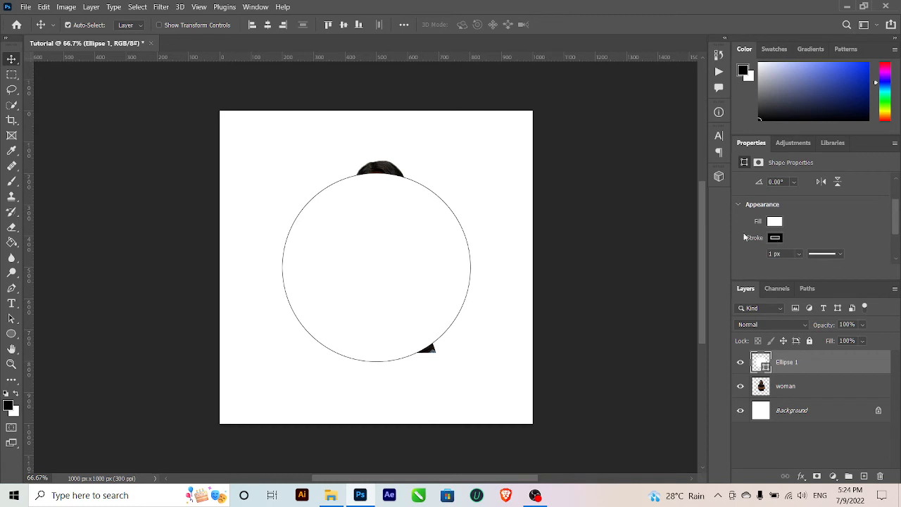
{"action": "left_click", "coordinate": [12, 334]}
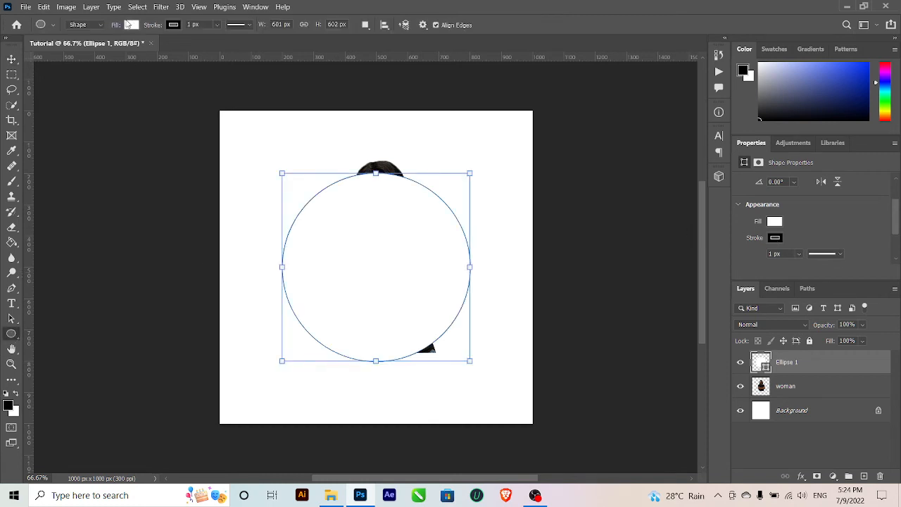
{"action": "left_click", "coordinate": [132, 26]}
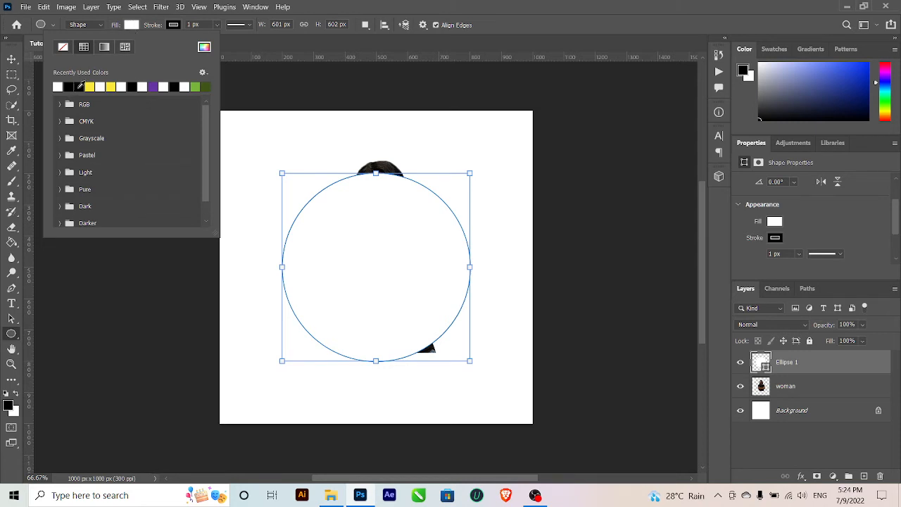
{"action": "left_click", "coordinate": [205, 87]}
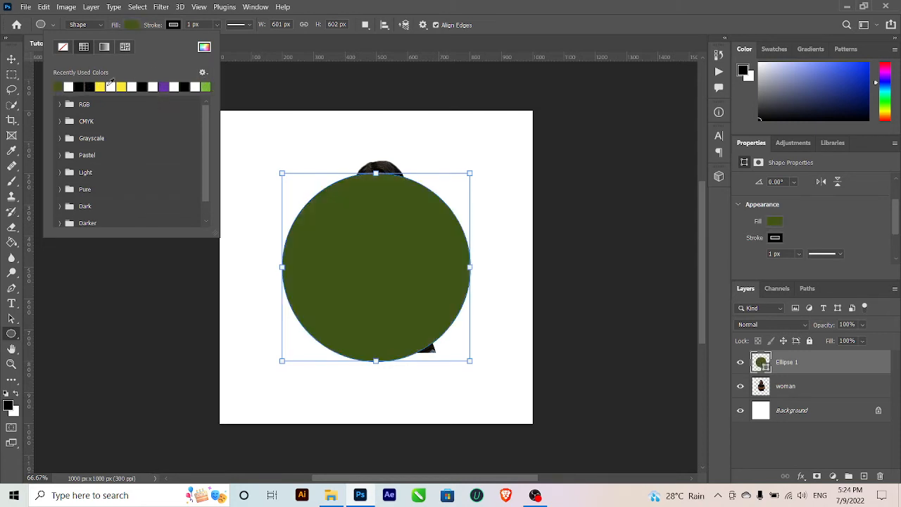
{"action": "left_click", "coordinate": [90, 86]}
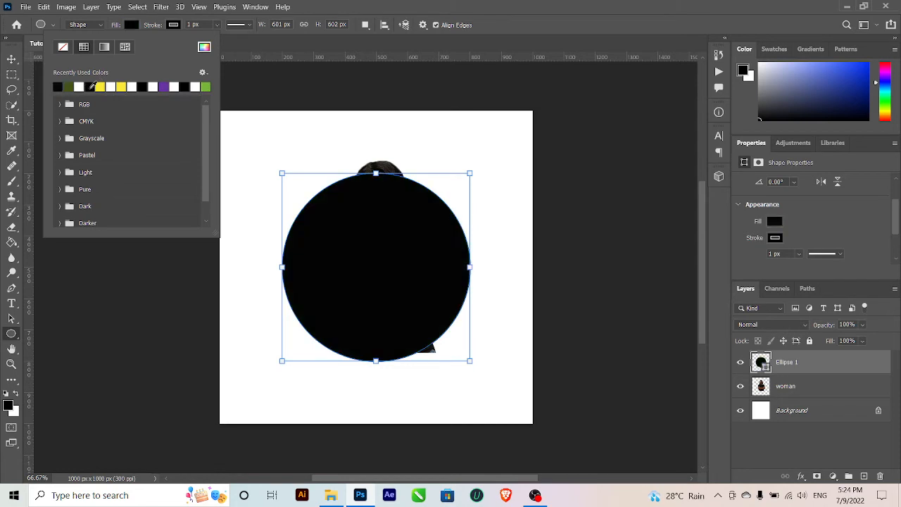
Step: Fill the circle with a custom, slightly muted red and place its layer beneath the woman layer
{"action": "left_click", "coordinate": [203, 47]}
{"action": "type", "text": "f20e0e"}
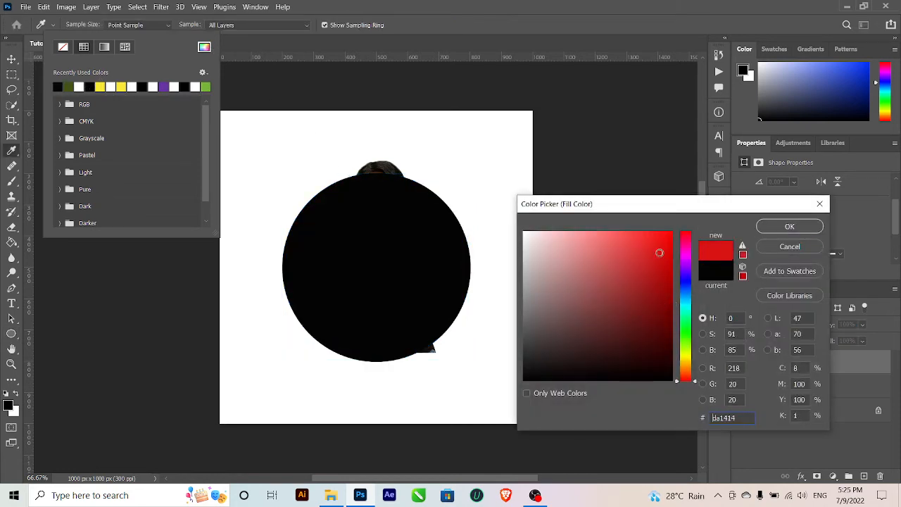
{"action": "left_click", "coordinate": [787, 226]}
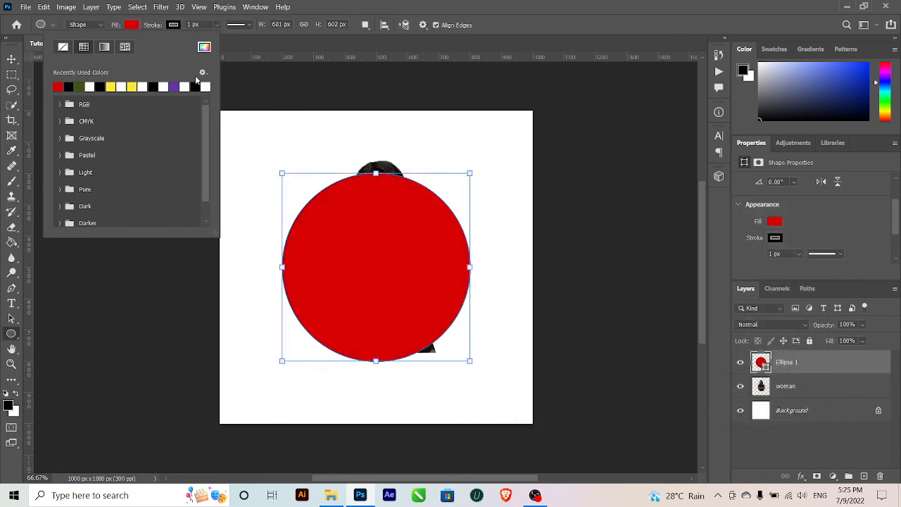
{"action": "left_click", "coordinate": [205, 47]}
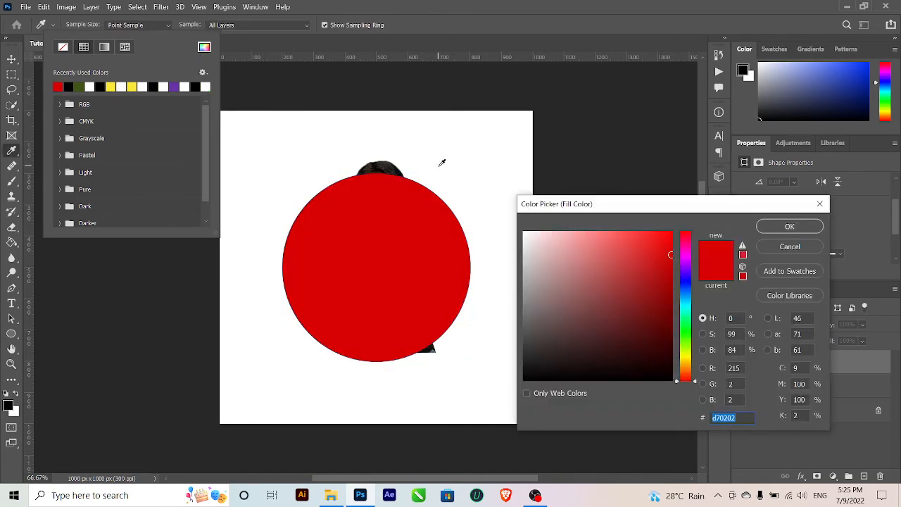
{"action": "mouse_move", "coordinate": [667, 256]}
{"action": "left_mouse_down"}
{"action": "mouse_move", "coordinate": [630, 255]}
{"action": "mouse_move", "coordinate": [651, 261]}
{"action": "left_mouse_up"}
{"action": "type", "text": "fe0000"}
{"action": "left_click", "coordinate": [783, 227]}
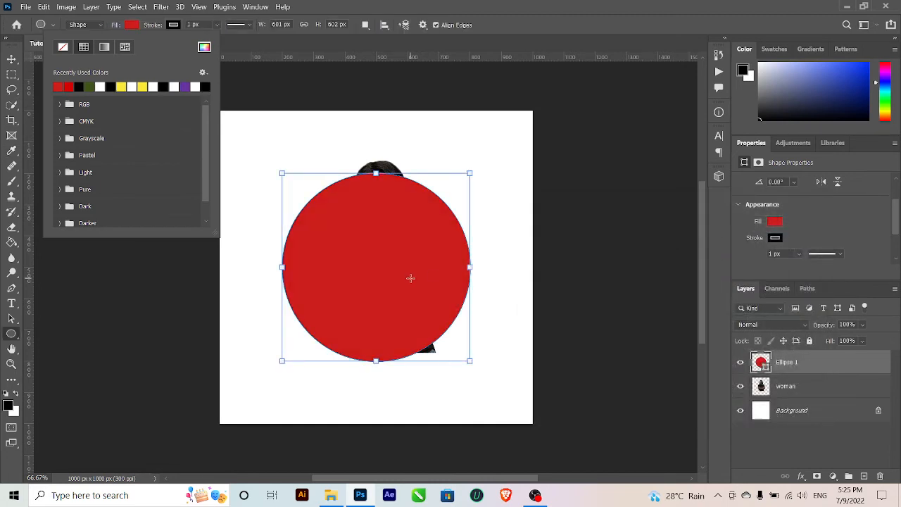
{"action": "left_click_drag", "start_coordinate": [817, 356], "coordinate": [803, 391]}
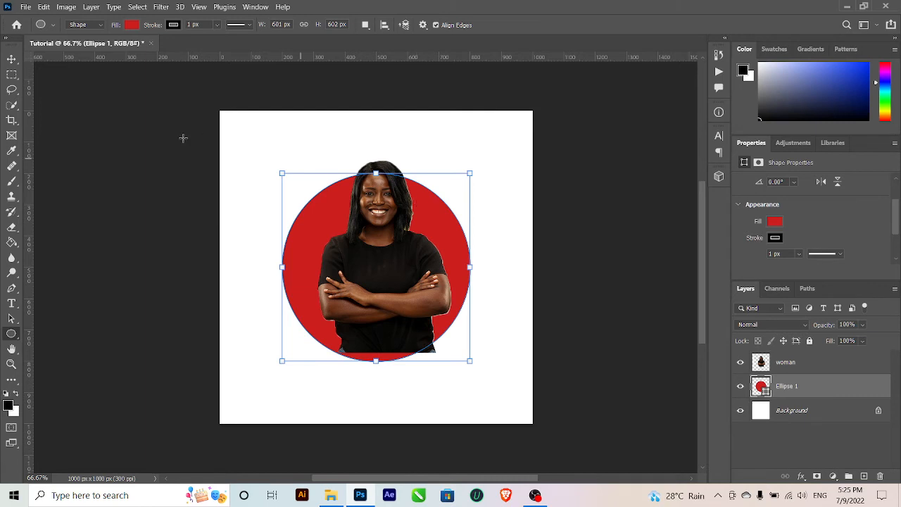
Step: Move the woman cutout down over the red circle to about X 45 px, Y 199 px
{"action": "left_click", "coordinate": [11, 59]}
{"action": "left_click", "coordinate": [169, 154]}
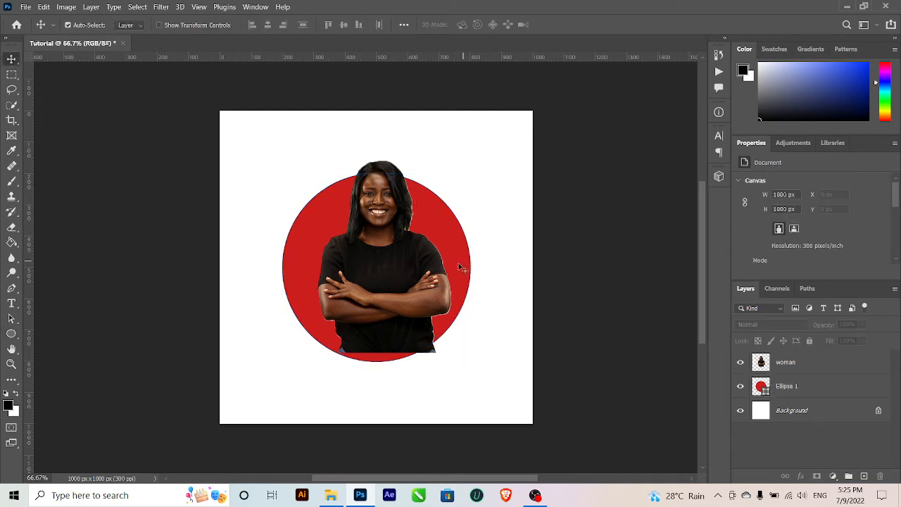
{"action": "mouse_move", "coordinate": [404, 290]}
{"action": "left_mouse_down"}
{"action": "mouse_move", "coordinate": [405, 308]}
{"action": "mouse_move", "coordinate": [399, 300]}
{"action": "left_mouse_up"}
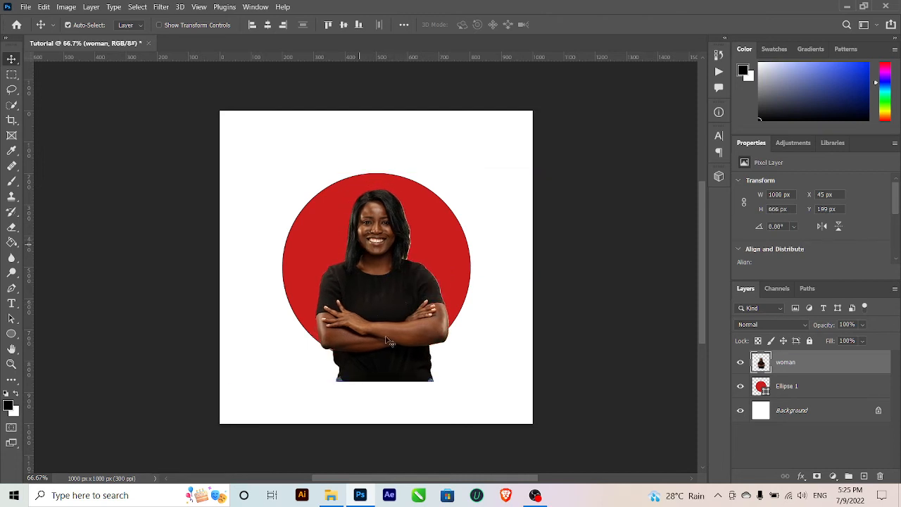
Step: Enlarge the red circle around its center to about 644 by 645 px and rasterize its layer
{"action": "left_click", "coordinate": [427, 223]}
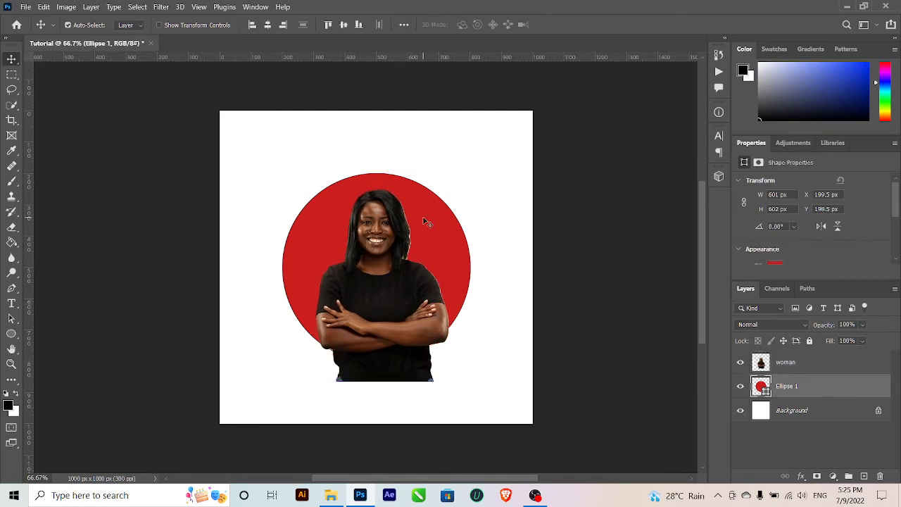
{"action": "key", "text": "ctrl+t"}
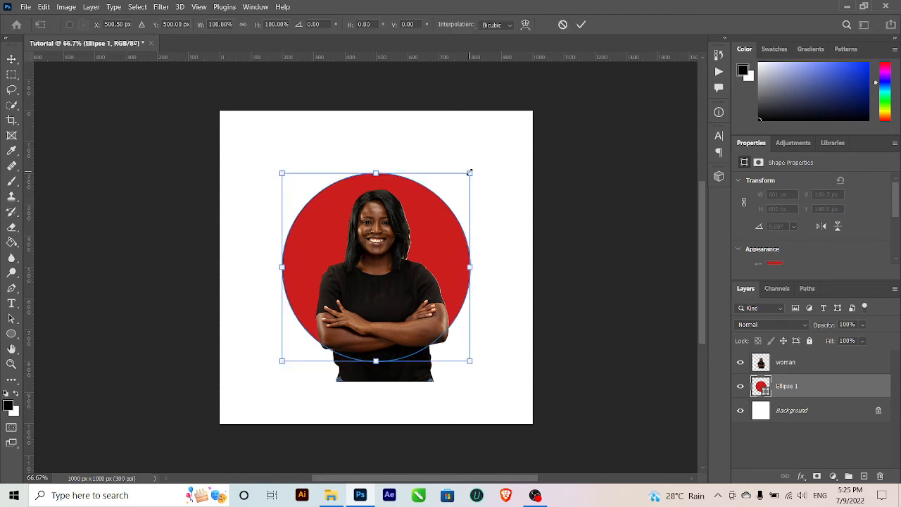
{"action": "left_click_drag", "start_coordinate": [470, 171], "coordinate": [477, 167]}
{"action": "key", "text": "Return"}
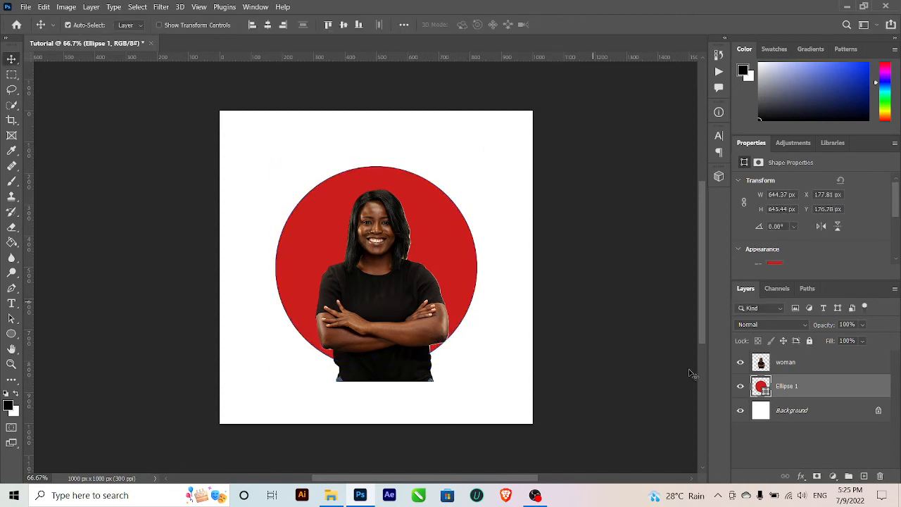
{"action": "right_click", "coordinate": [788, 388]}
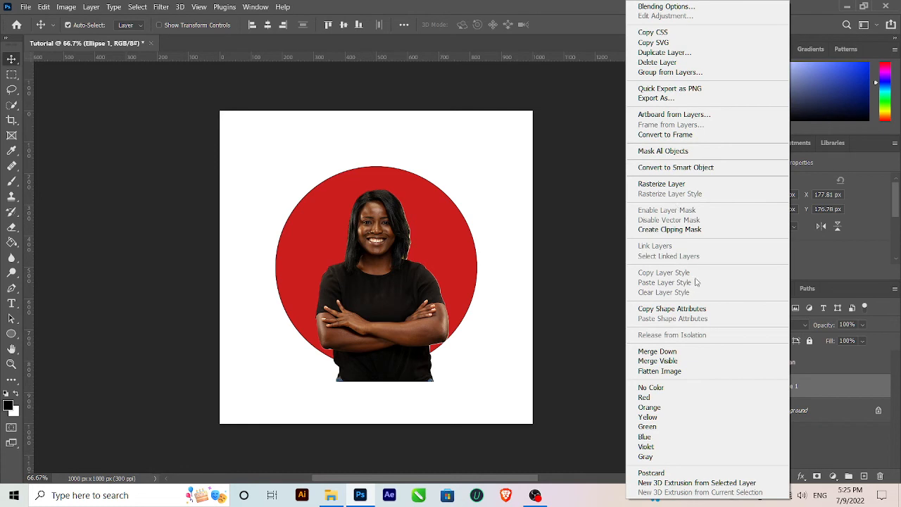
{"action": "left_click", "coordinate": [675, 184]}
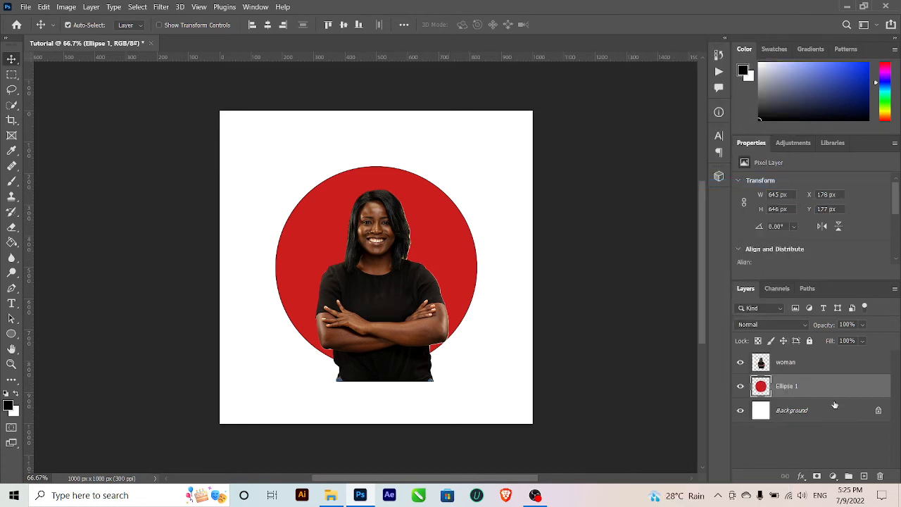
Step: Cut a centered circular hole about 425 px wide out of the red circle layer and clear the selection
{"action": "left_click", "coordinate": [14, 74]}
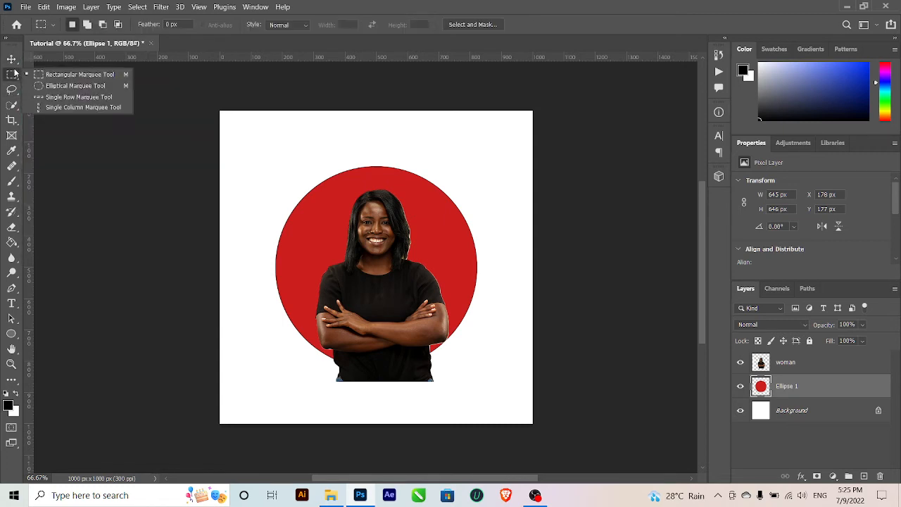
{"action": "left_click", "coordinate": [54, 85]}
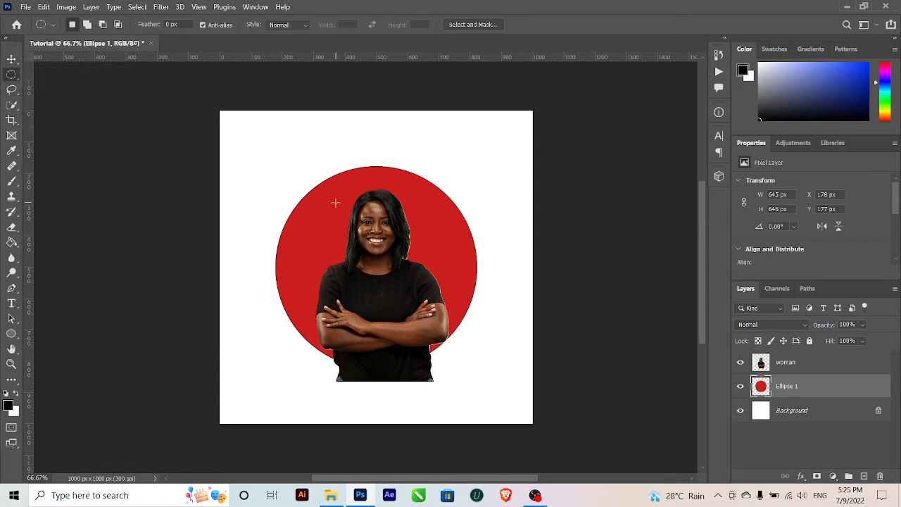
{"action": "left_click_drag", "start_coordinate": [336, 203], "coordinate": [465, 334]}
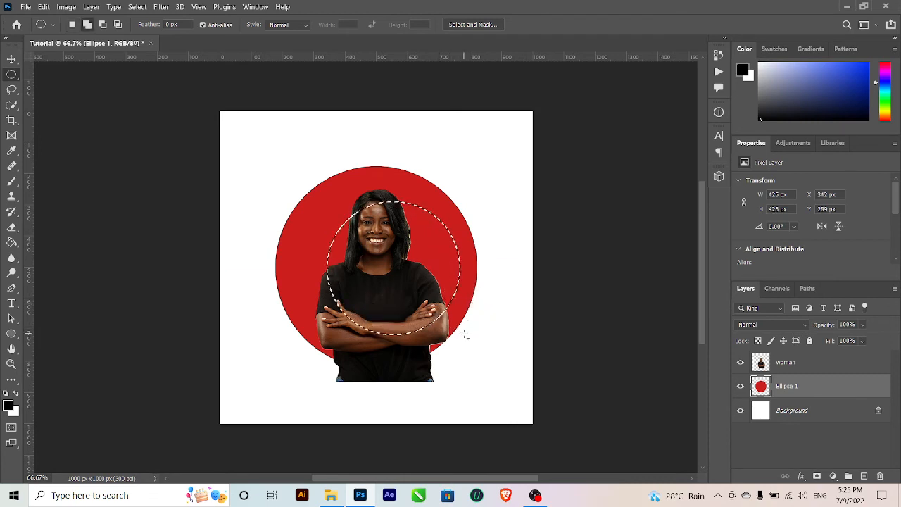
{"action": "mouse_move", "coordinate": [453, 248]}
{"action": "left_mouse_down"}
{"action": "mouse_move", "coordinate": [435, 230]}
{"action": "mouse_move", "coordinate": [428, 238]}
{"action": "mouse_move", "coordinate": [437, 246]}
{"action": "left_mouse_up"}
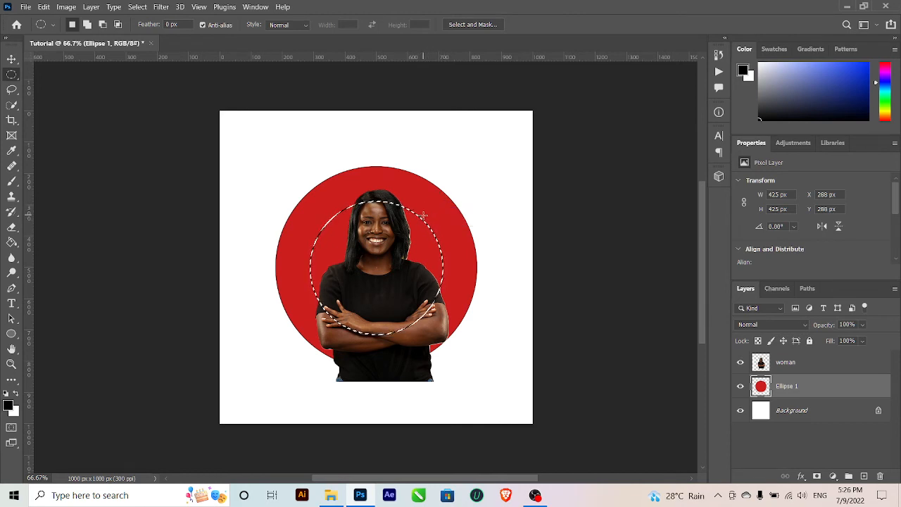
{"action": "key", "text": "Delete"}
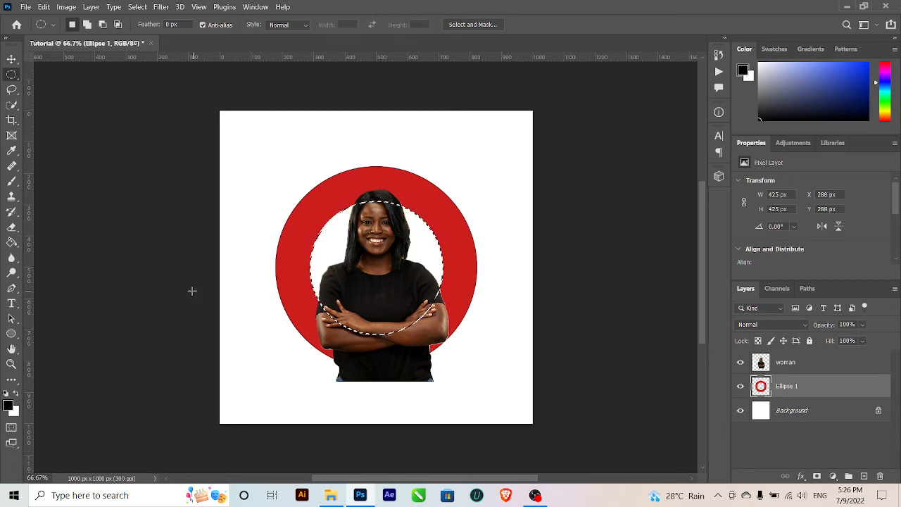
{"action": "key", "text": "v"}
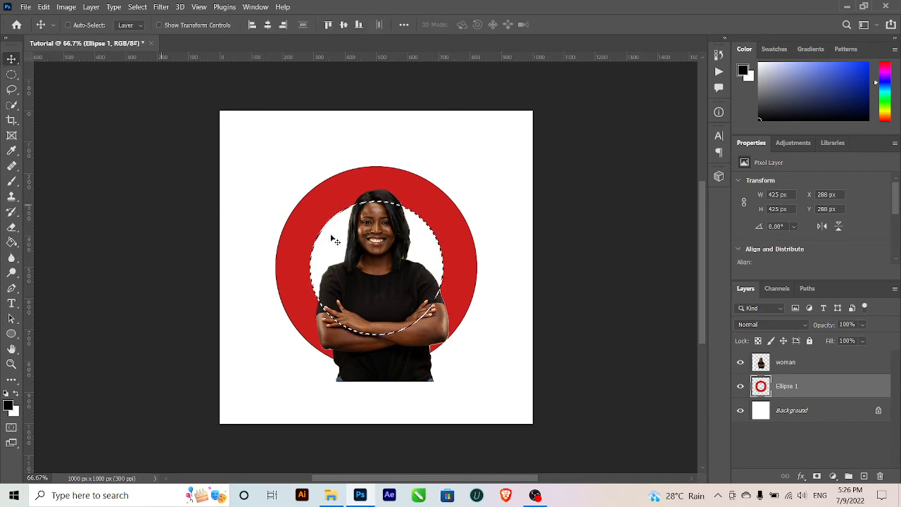
{"action": "key", "text": "ctrl+d"}
Step: Scale the woman layer up to about 1228 by 817 px and place it over the ring at about X -75 px, Y 6 px
{"action": "left_click_drag", "start_coordinate": [412, 339], "coordinate": [405, 359]}
{"action": "key", "text": "ctrl+t"}
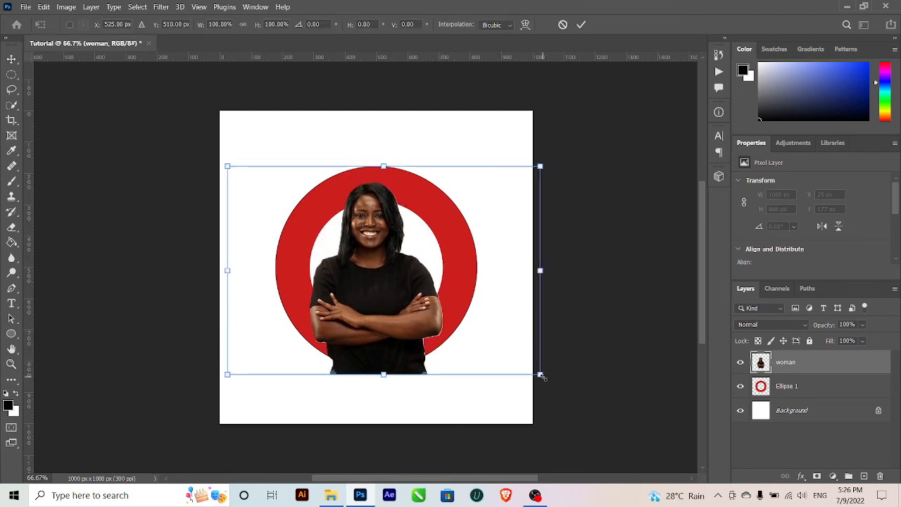
{"action": "left_click_drag", "start_coordinate": [541, 376], "coordinate": [572, 388]}
{"action": "left_click_drag", "start_coordinate": [421, 308], "coordinate": [414, 290]}
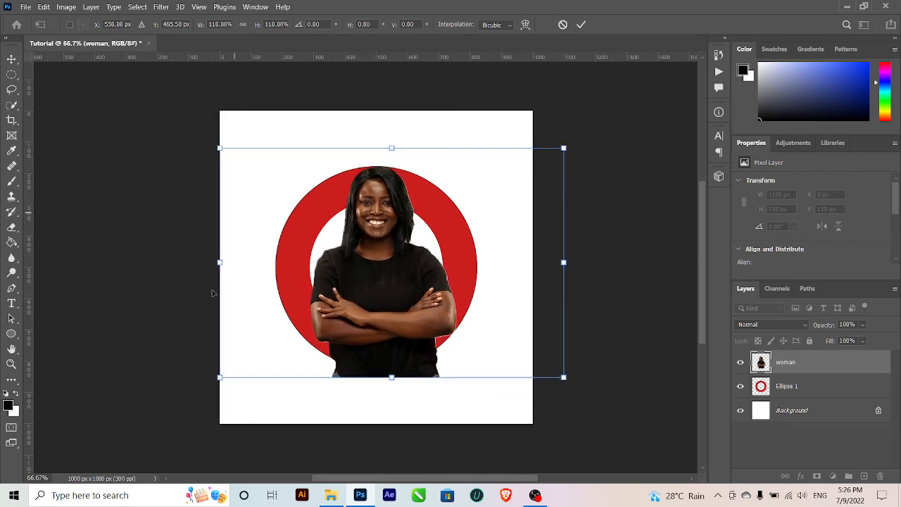
{"action": "left_click_drag", "start_coordinate": [421, 344], "coordinate": [443, 313]}
{"action": "left_click_drag", "start_coordinate": [568, 370], "coordinate": [597, 388]}
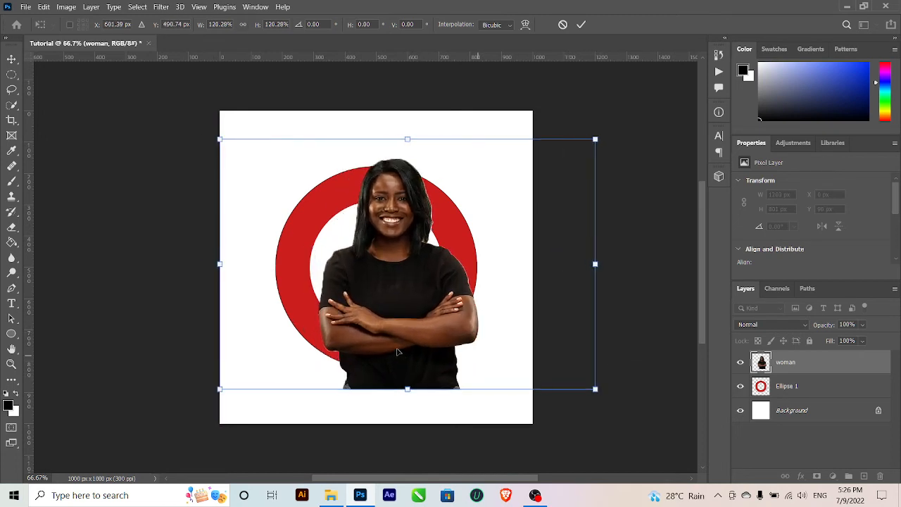
{"action": "left_click_drag", "start_coordinate": [410, 365], "coordinate": [376, 321]}
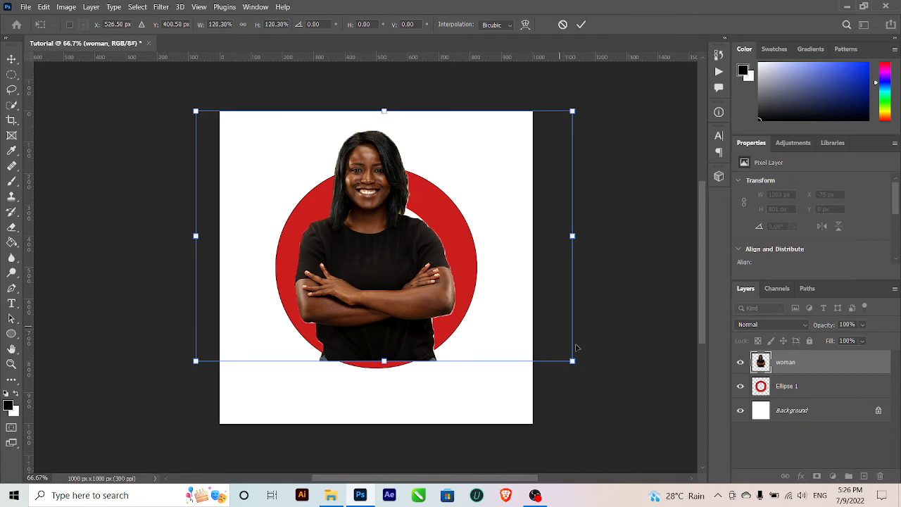
{"action": "left_click_drag", "start_coordinate": [574, 360], "coordinate": [574, 364]}
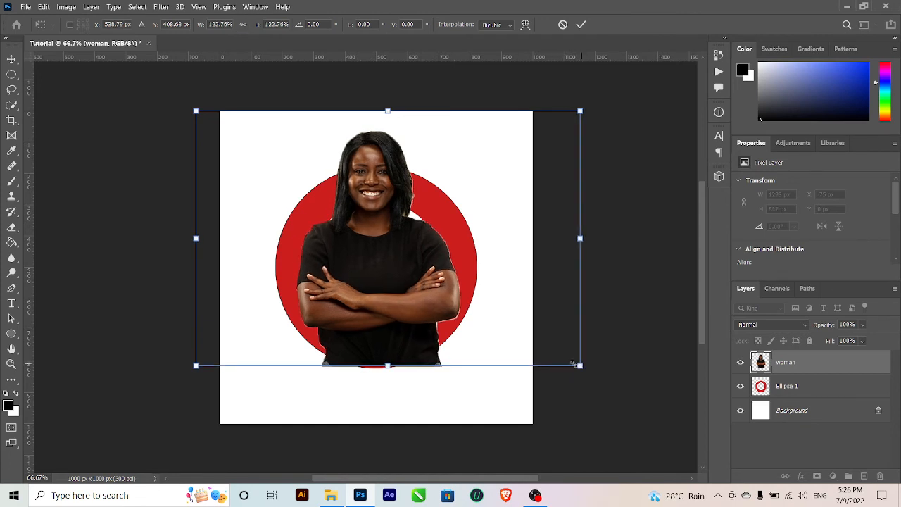
{"action": "left_click_drag", "start_coordinate": [427, 342], "coordinate": [431, 348]}
{"action": "key", "text": "Return"}
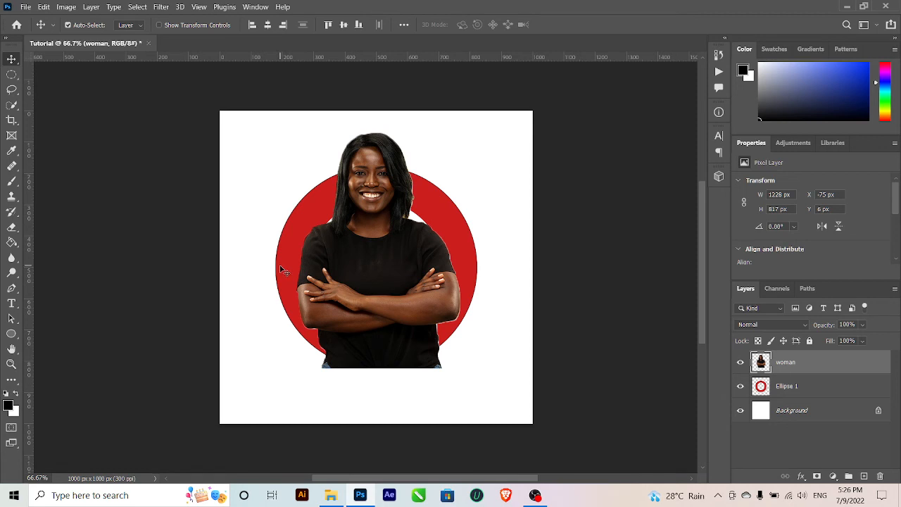
Step: Scale the woman layer down to about 1127 by 750 px and position it at about X -29 px, Y 73 px
{"action": "left_click", "coordinate": [316, 351]}
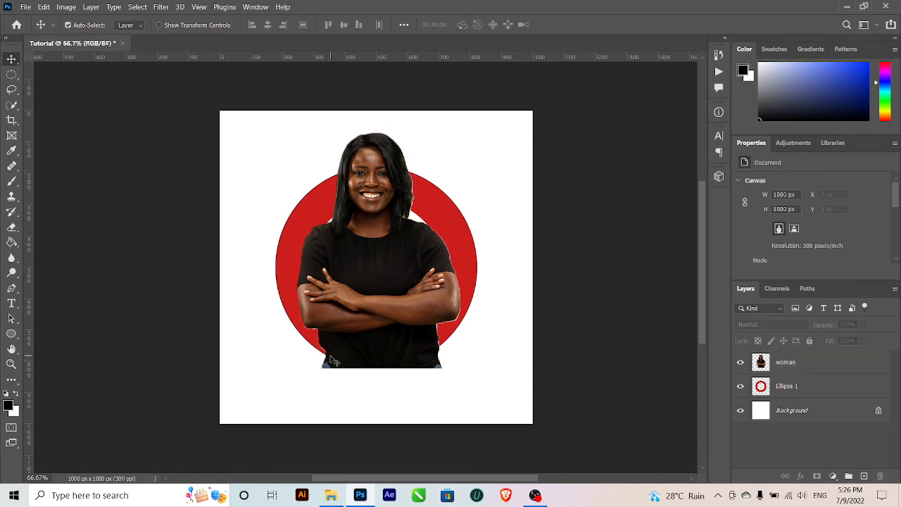
{"action": "left_click", "coordinate": [397, 264]}
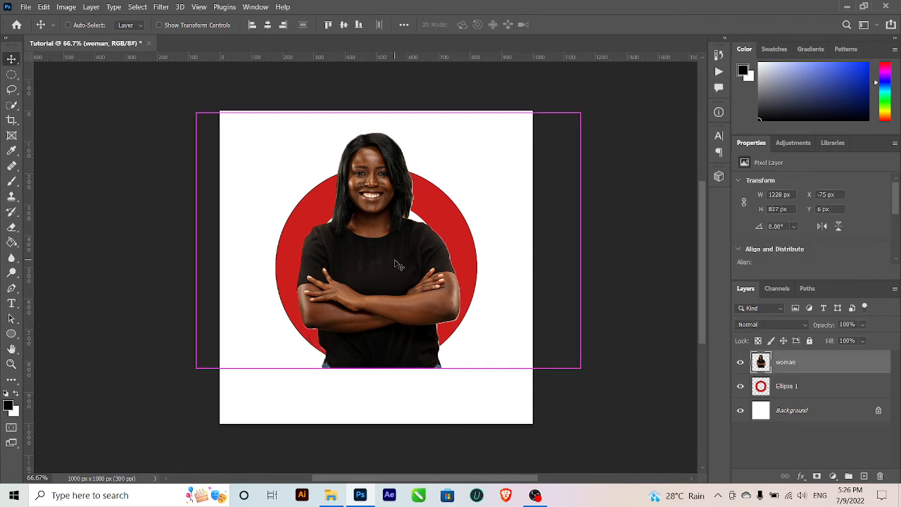
{"action": "key", "text": "ctrl+t"}
{"action": "left_click_drag", "start_coordinate": [581, 111], "coordinate": [548, 133]}
{"action": "left_click_drag", "start_coordinate": [377, 297], "coordinate": [392, 297]}
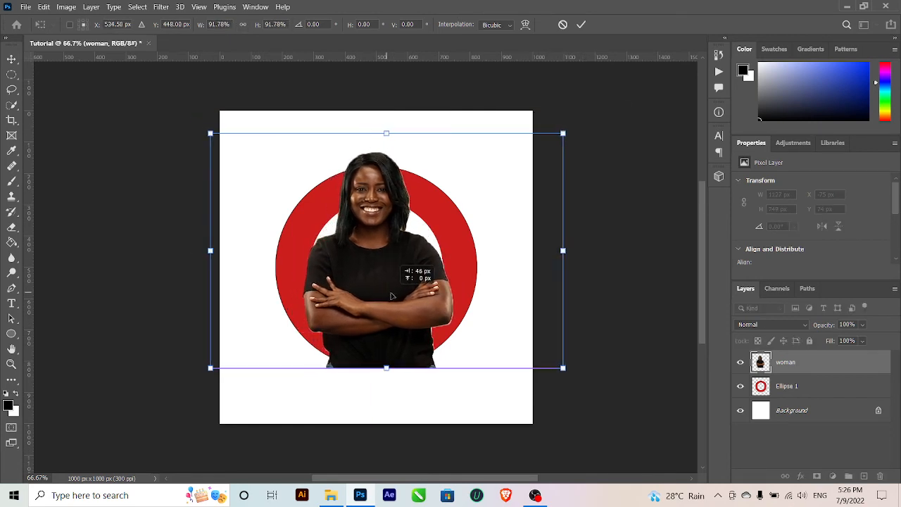
{"action": "key", "text": "Return"}
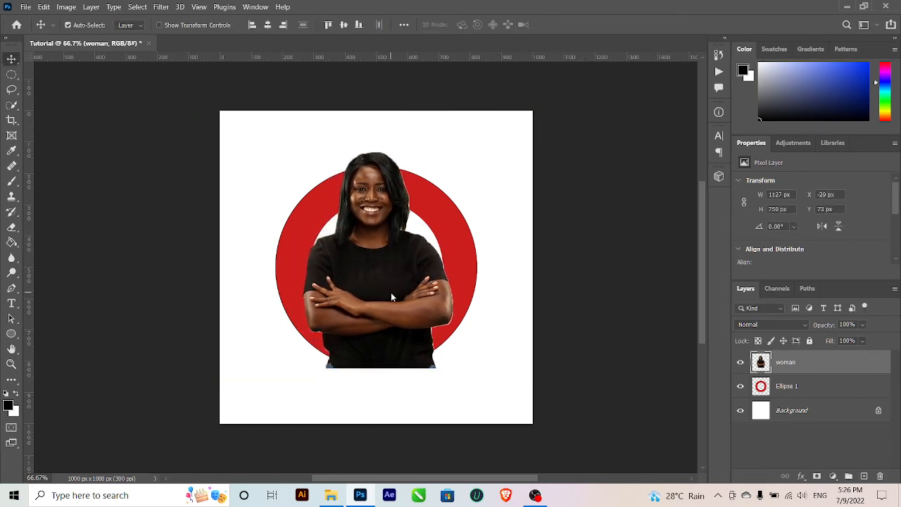
Step: Load the red ring's outline as a selection, make the woman layer active and invert the selection
{"action": "left_click", "coordinate": [787, 389]}
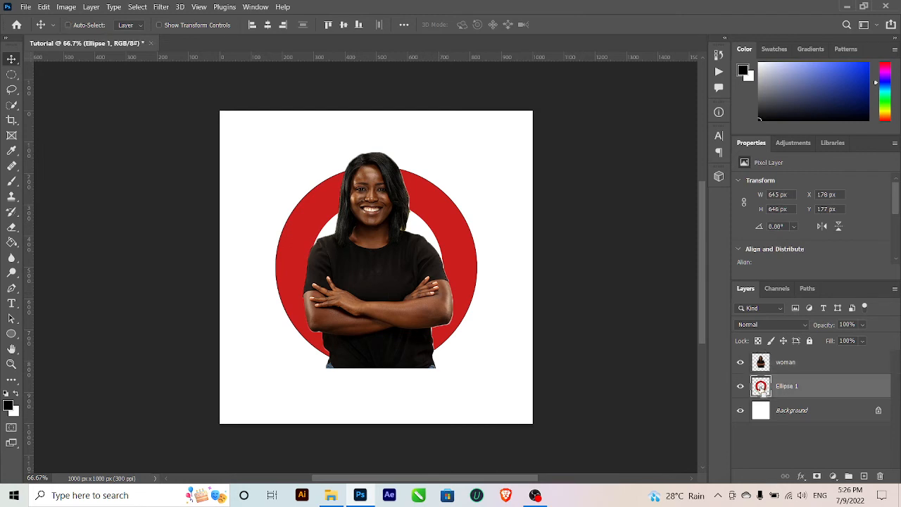
{"action": "left_click", "coordinate": [761, 388], "text": "ctrl"}
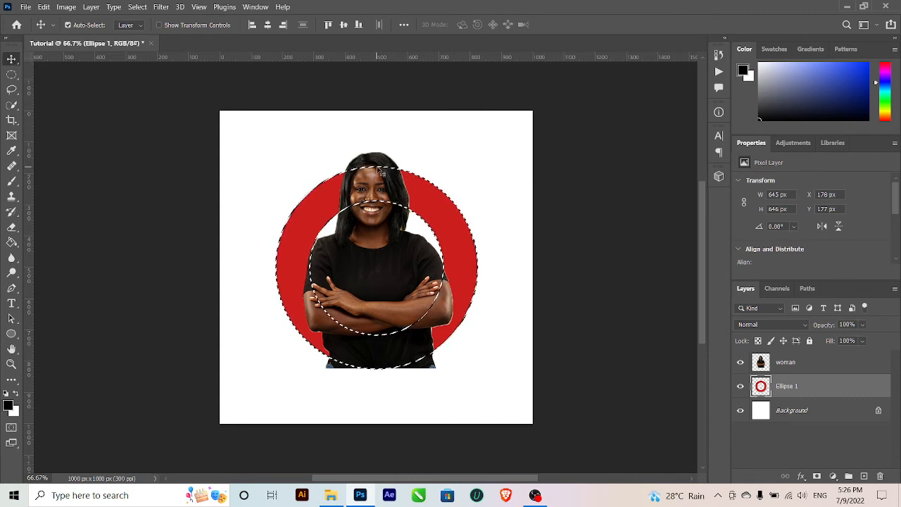
{"action": "left_click", "coordinate": [788, 363]}
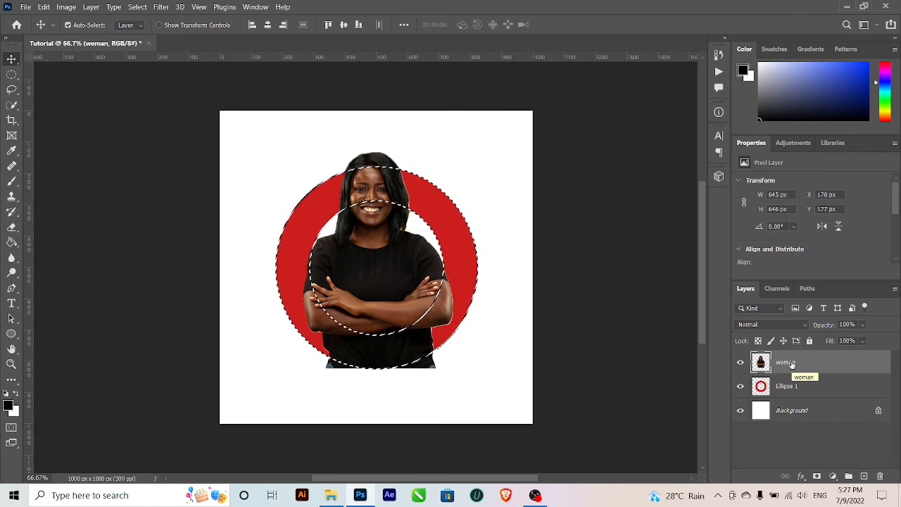
{"action": "right_click", "coordinate": [791, 363]}
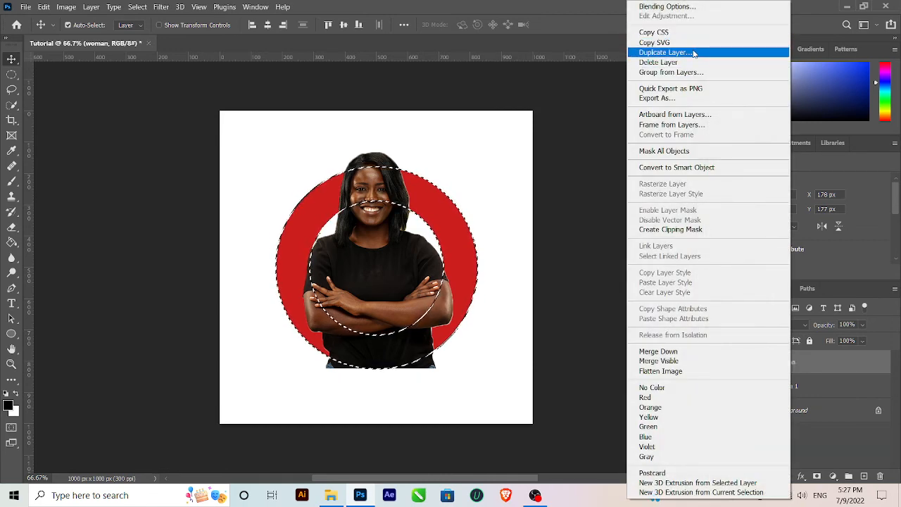
{"action": "left_click", "coordinate": [584, 97]}
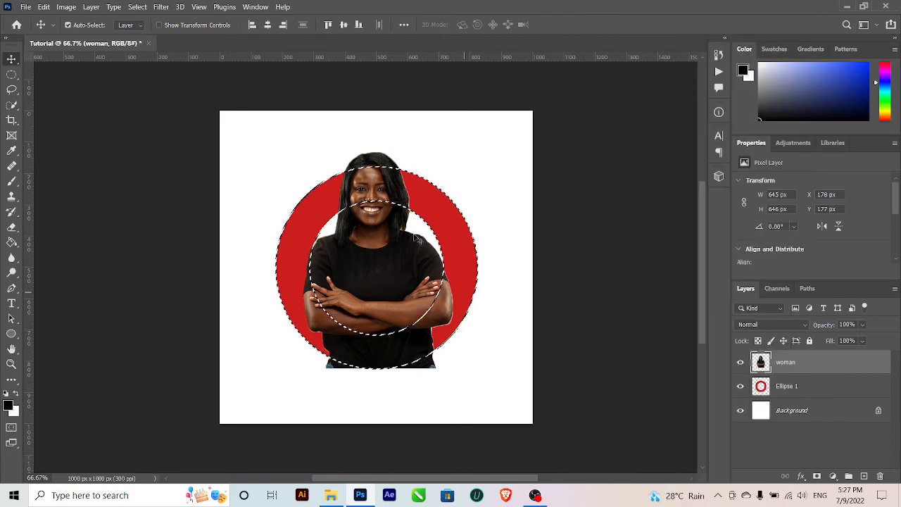
{"action": "left_click", "coordinate": [138, 7]}
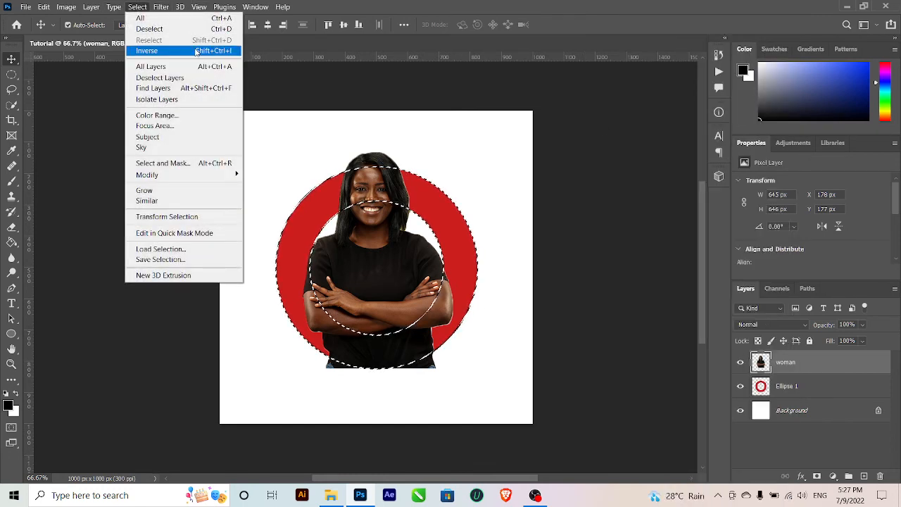
{"action": "left_click", "coordinate": [198, 51]}
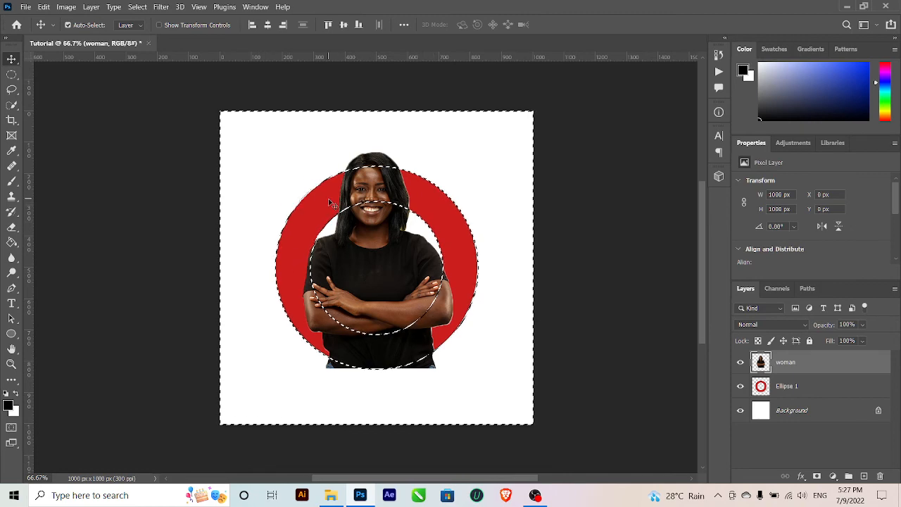
Step: Duplicate the woman layer as "woman copy" and duplicate that copy once more within the Tutorial document
{"action": "right_click", "coordinate": [792, 364]}
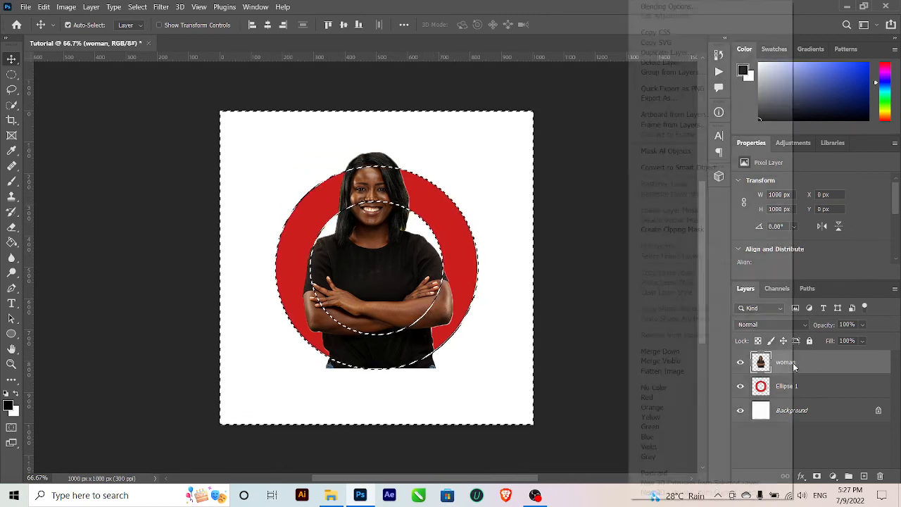
{"action": "left_click", "coordinate": [709, 53]}
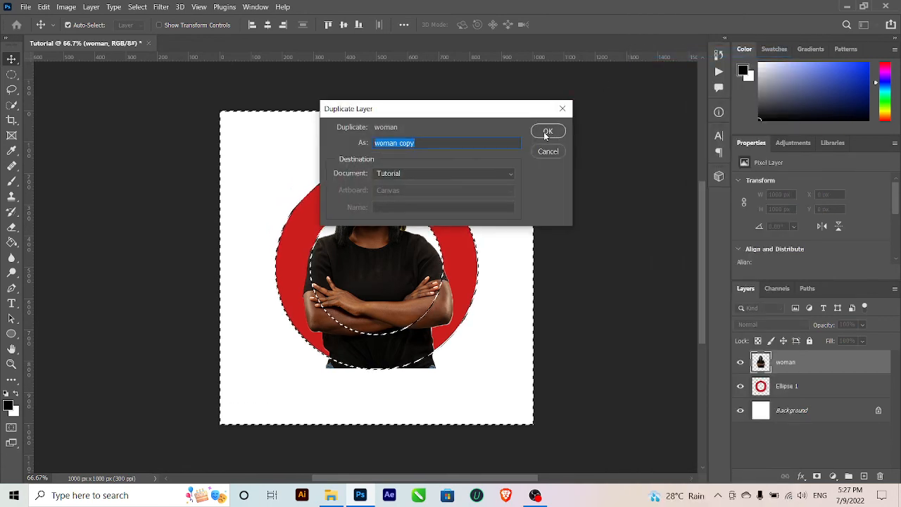
{"action": "left_click", "coordinate": [544, 131]}
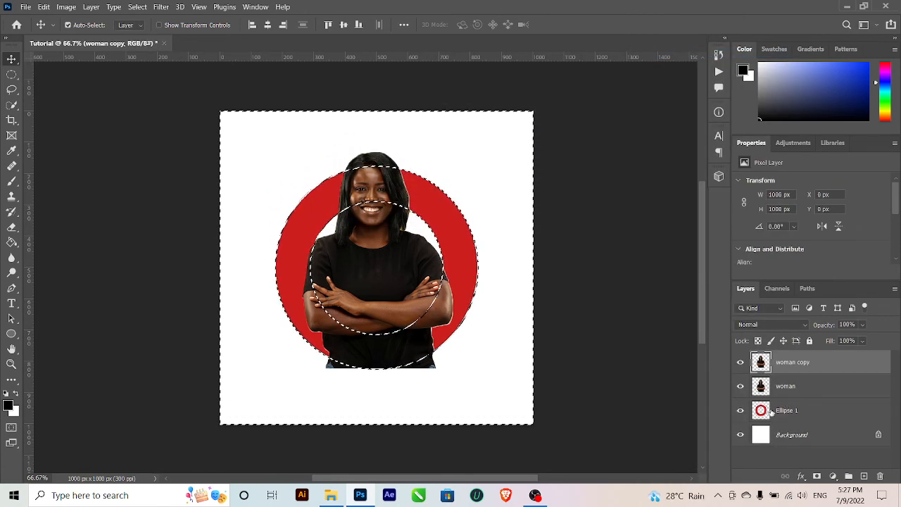
{"action": "right_click", "coordinate": [798, 374]}
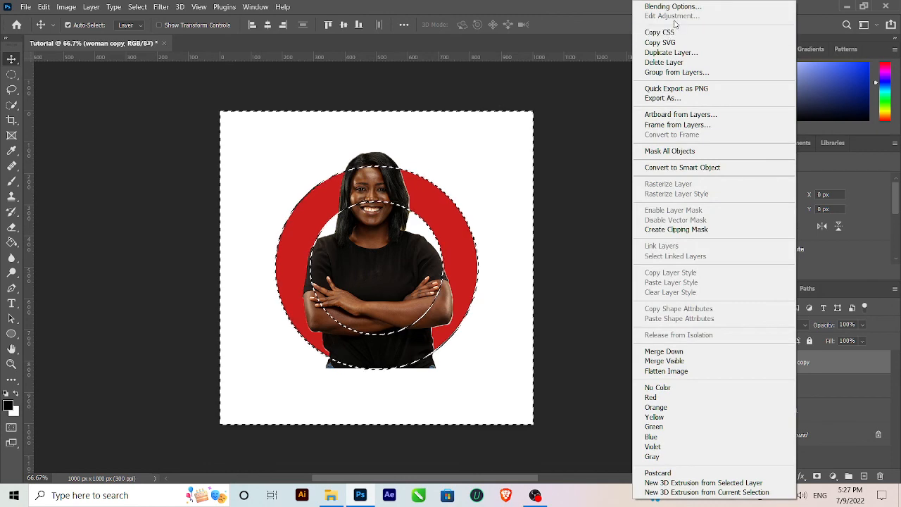
{"action": "left_click", "coordinate": [675, 53]}
{"action": "left_click", "coordinate": [548, 131]}
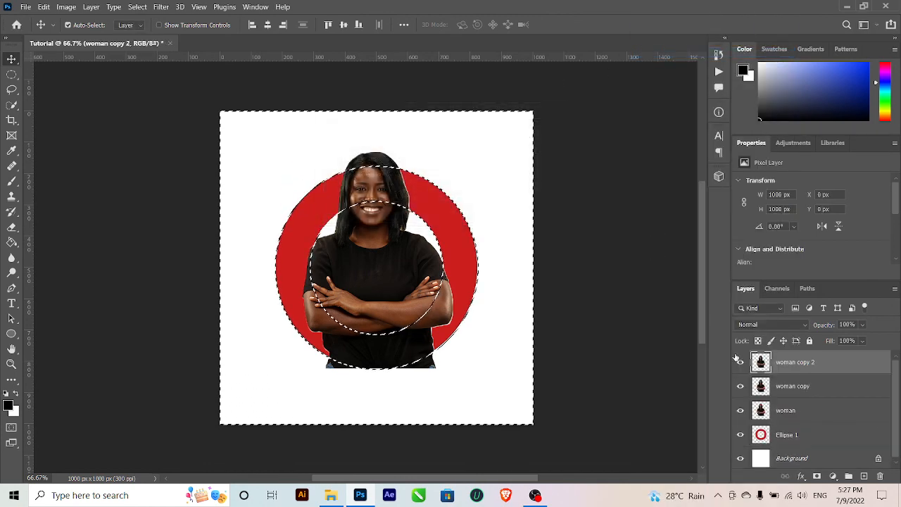
Step: Delete the woman layer's pixels outside the ring selection, deselect, and leave woman copy 2 hidden with woman copy shown
{"action": "left_click", "coordinate": [798, 418]}
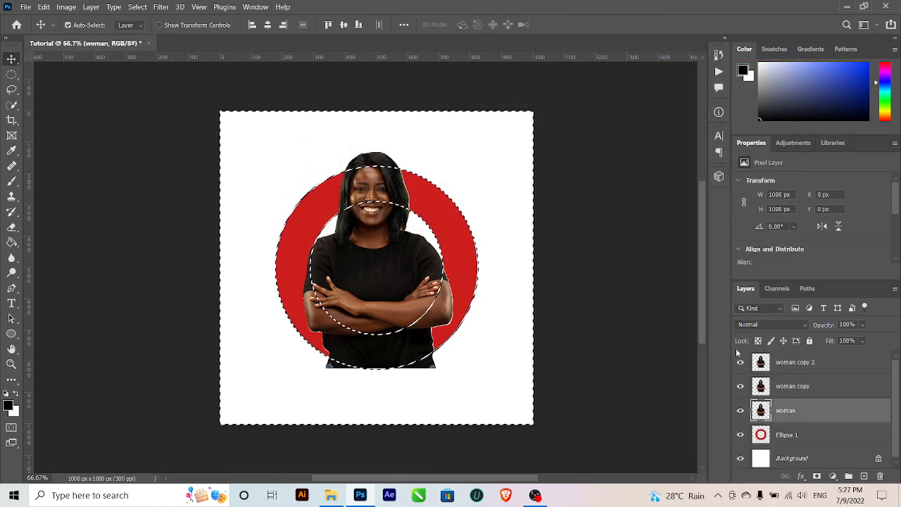
{"action": "key", "text": "Delete"}
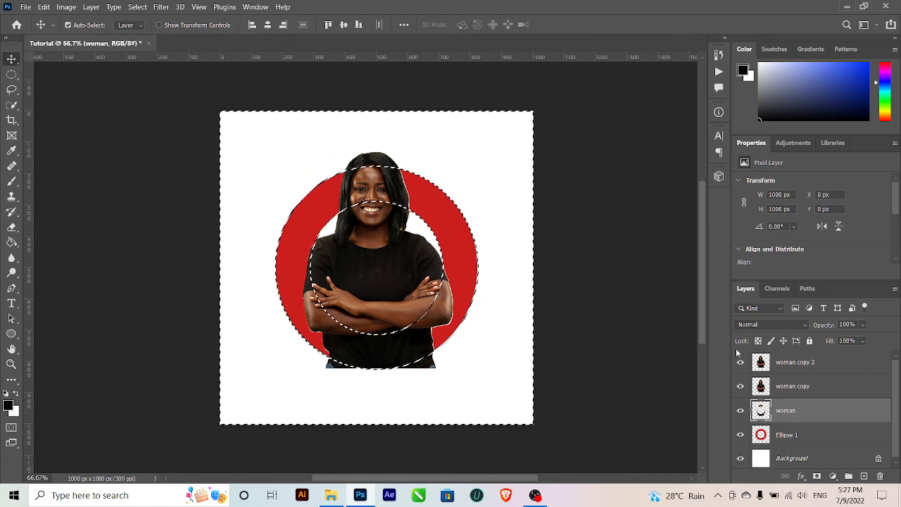
{"action": "key", "text": "ctrl+d"}
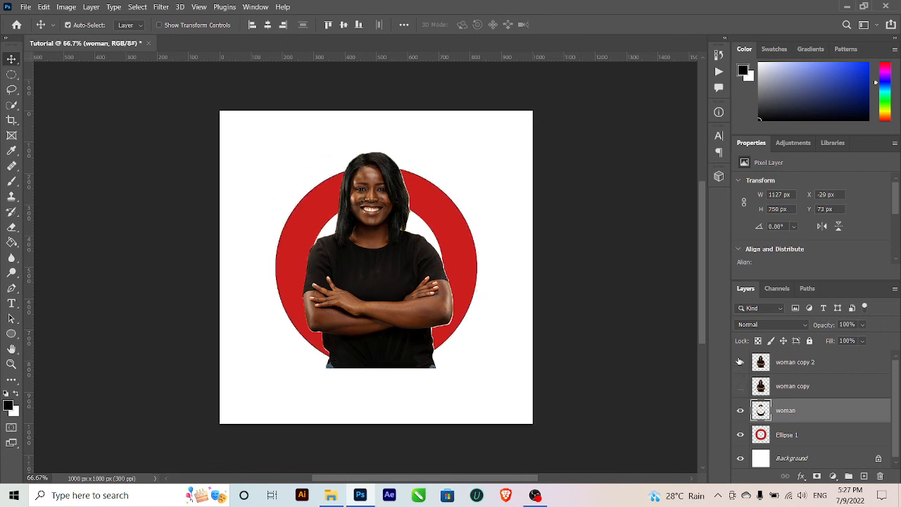
{"action": "left_click", "coordinate": [740, 362]}
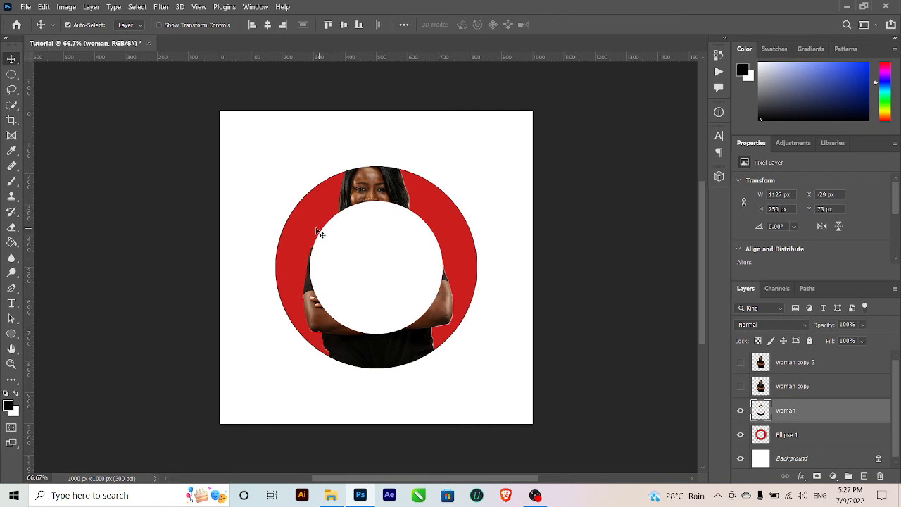
{"action": "left_click", "coordinate": [743, 389]}
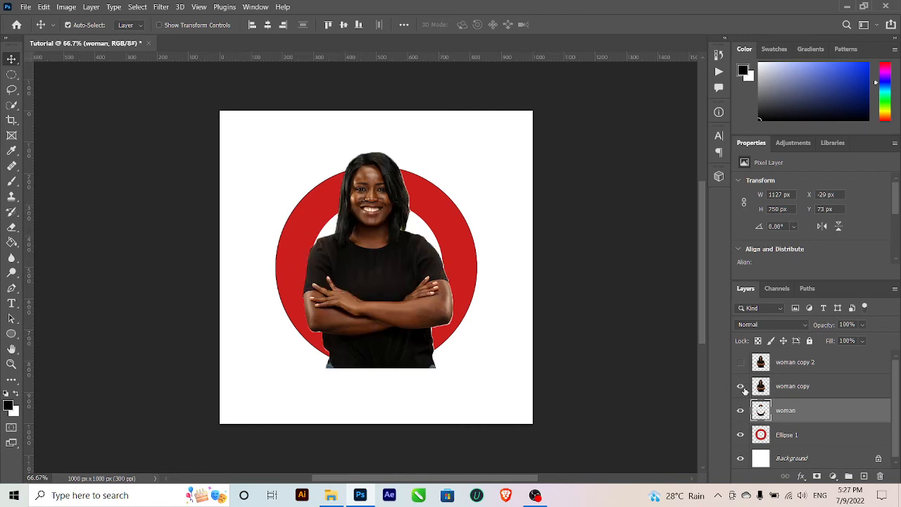
Step: Load the red ring's outline as a selection, erase that area from the woman copy layer and deselect
{"action": "left_click", "coordinate": [438, 209]}
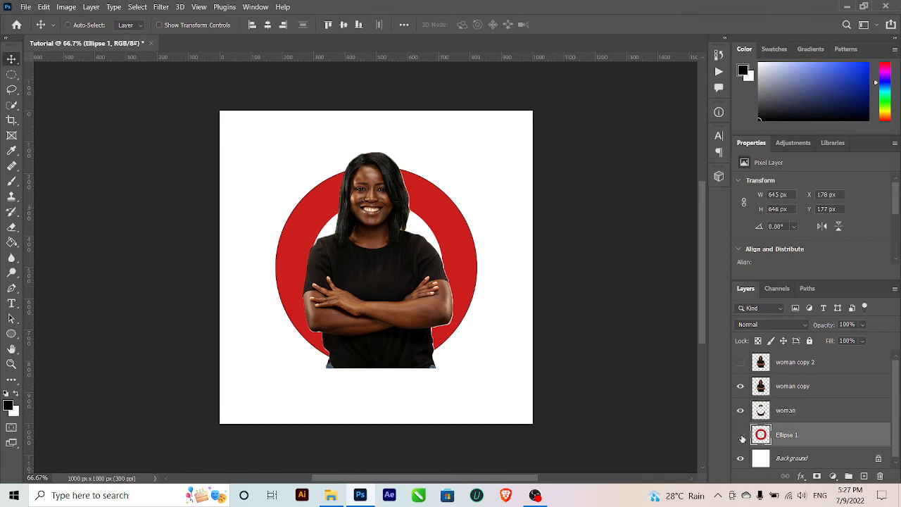
{"action": "left_click", "coordinate": [742, 436]}
{"action": "left_click", "coordinate": [742, 436]}
{"action": "left_click", "coordinate": [761, 434], "text": "ctrl"}
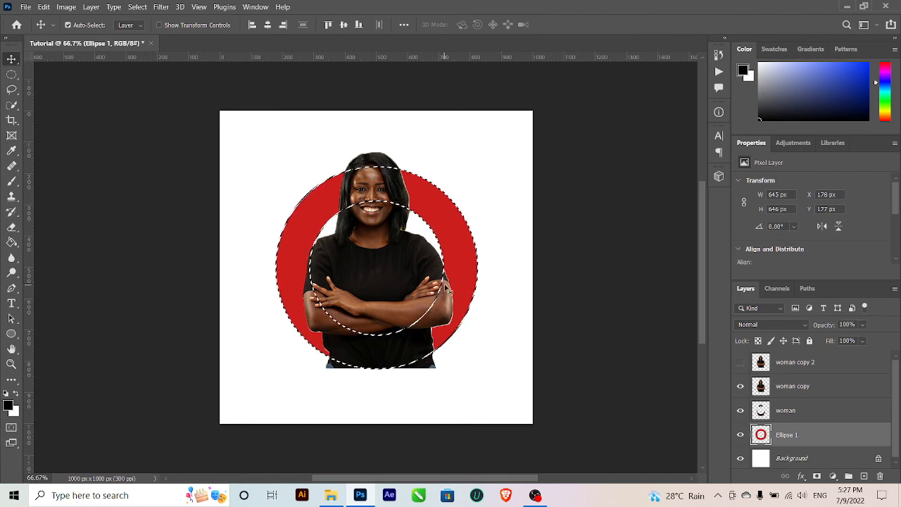
{"action": "key", "text": "Delete"}
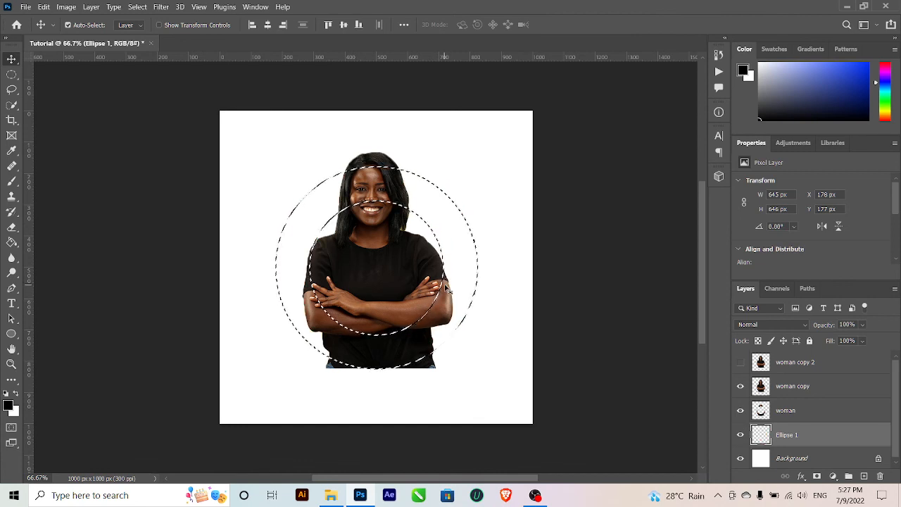
{"action": "key", "text": "ctrl+z"}
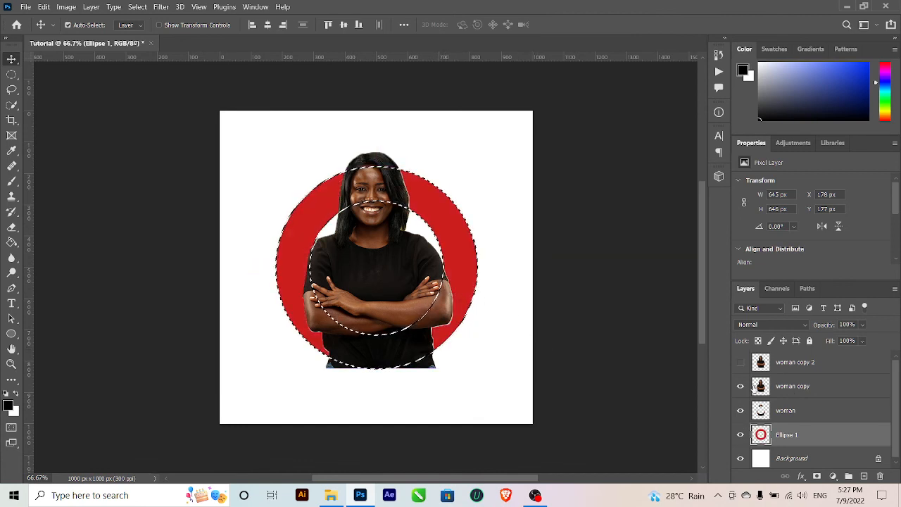
{"action": "left_click", "coordinate": [786, 387]}
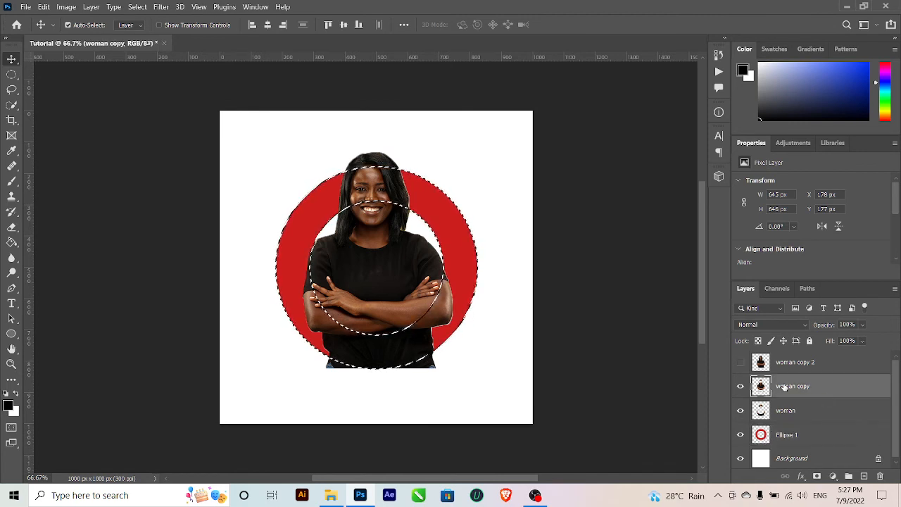
{"action": "key", "text": "ctrl"}
{"action": "key", "text": "ctrl+d"}
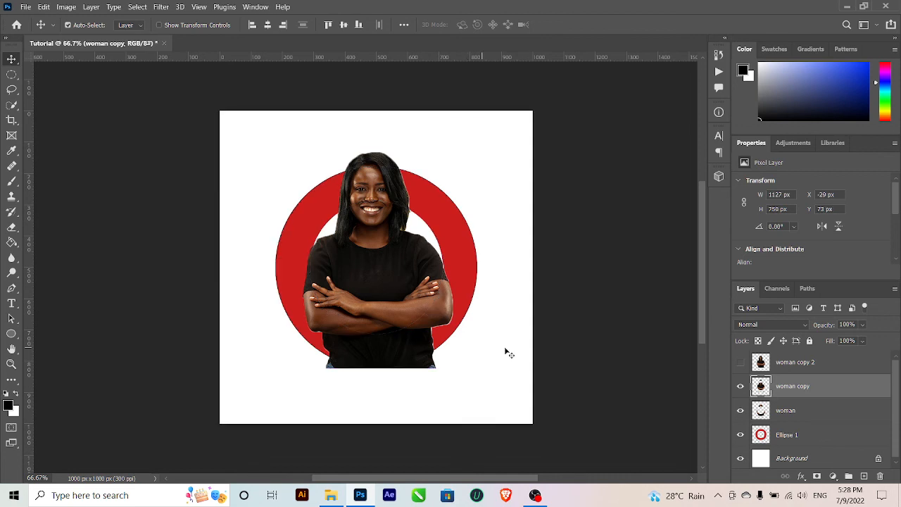
Step: With the woman layer temporarily hidden, delete the part of woman copy below the ring using a rectangular selection of about 582 by 232 px
{"action": "left_click", "coordinate": [739, 412]}
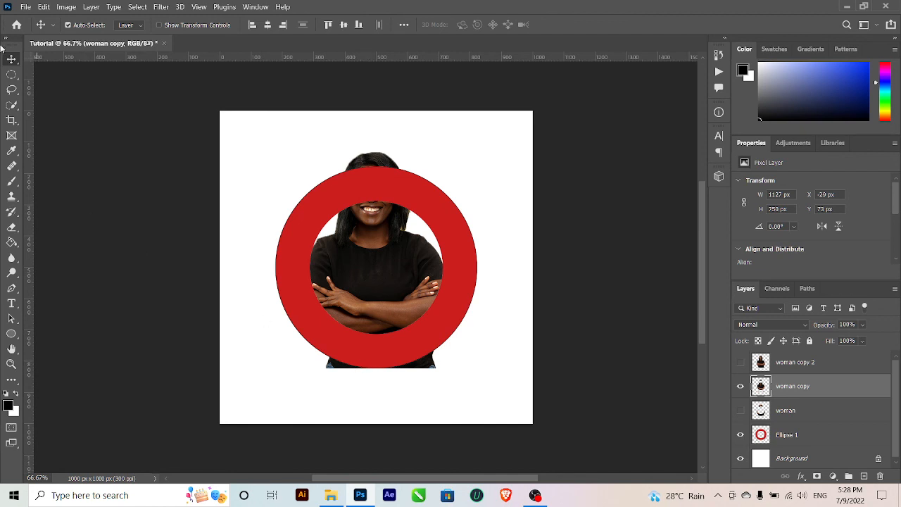
{"action": "left_click", "coordinate": [11, 75]}
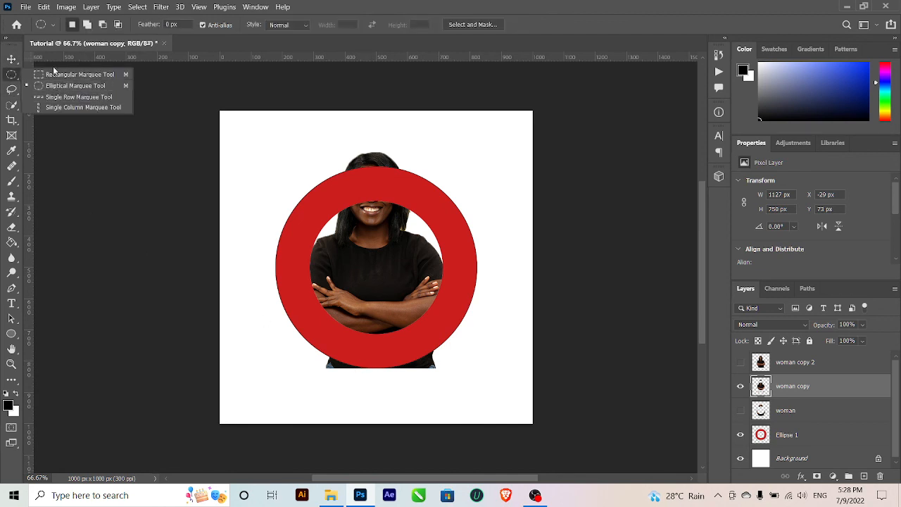
{"action": "left_click", "coordinate": [55, 72]}
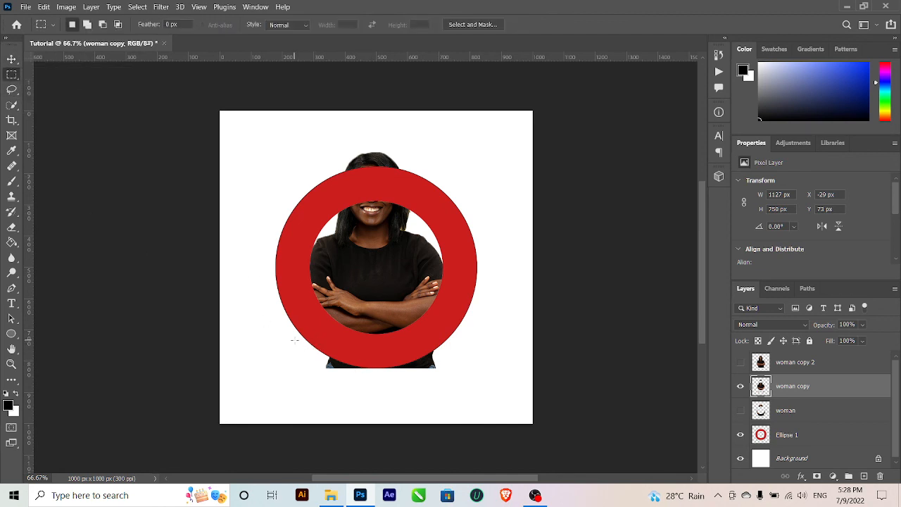
{"action": "left_click_drag", "start_coordinate": [294, 340], "coordinate": [477, 413]}
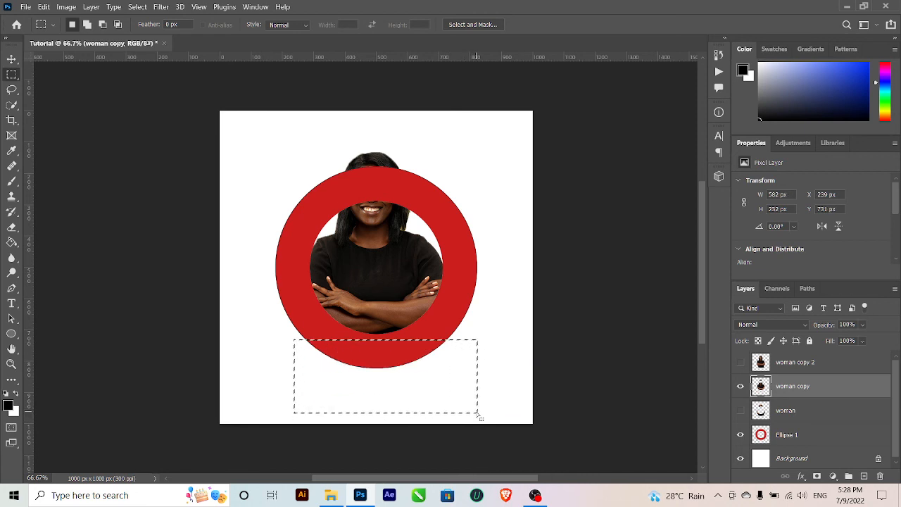
{"action": "key", "text": "ctrl+d"}
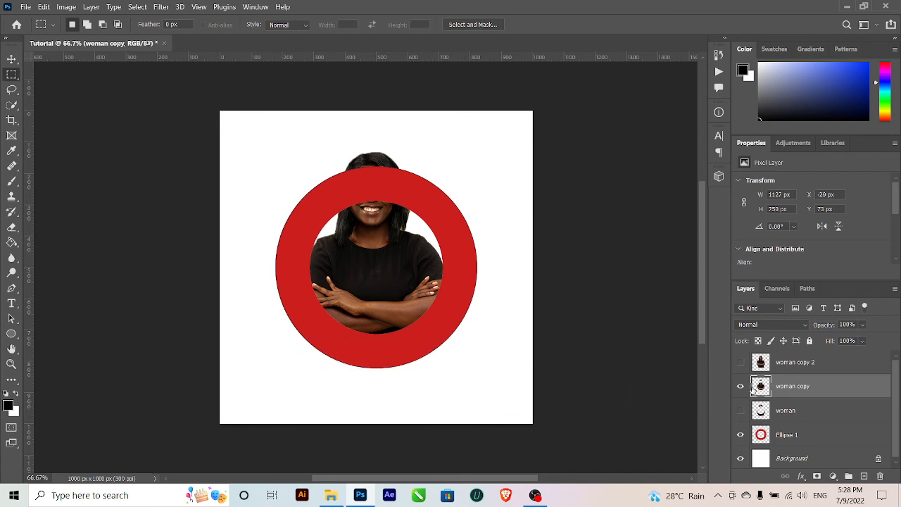
{"action": "left_click", "coordinate": [741, 410]}
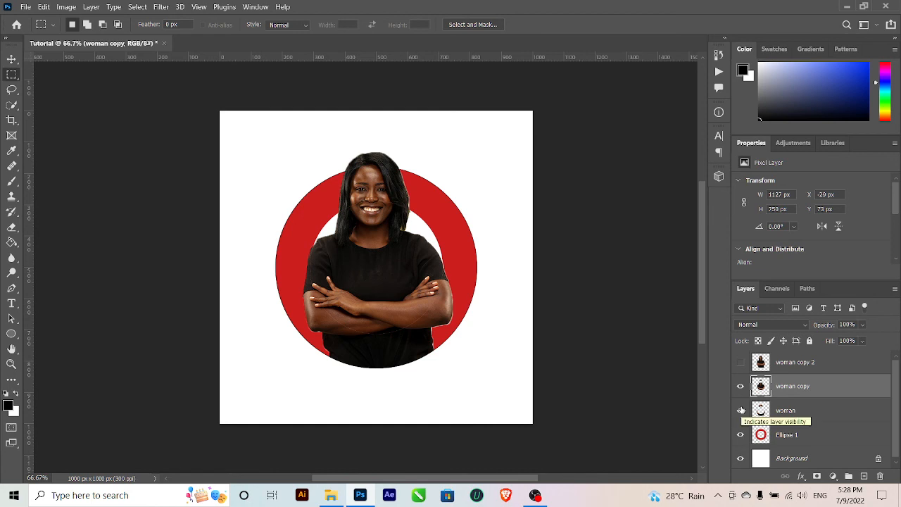
{"action": "left_click", "coordinate": [11, 60]}
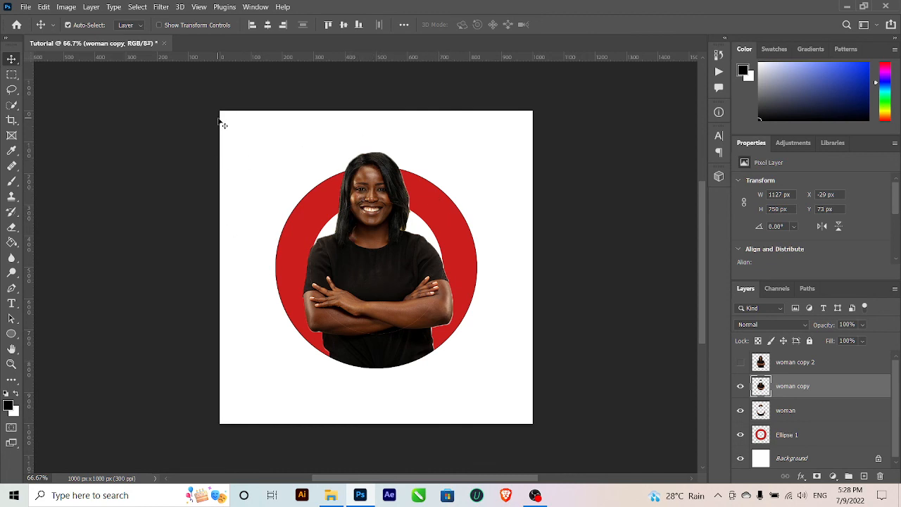
{"action": "left_click", "coordinate": [25, 6]}
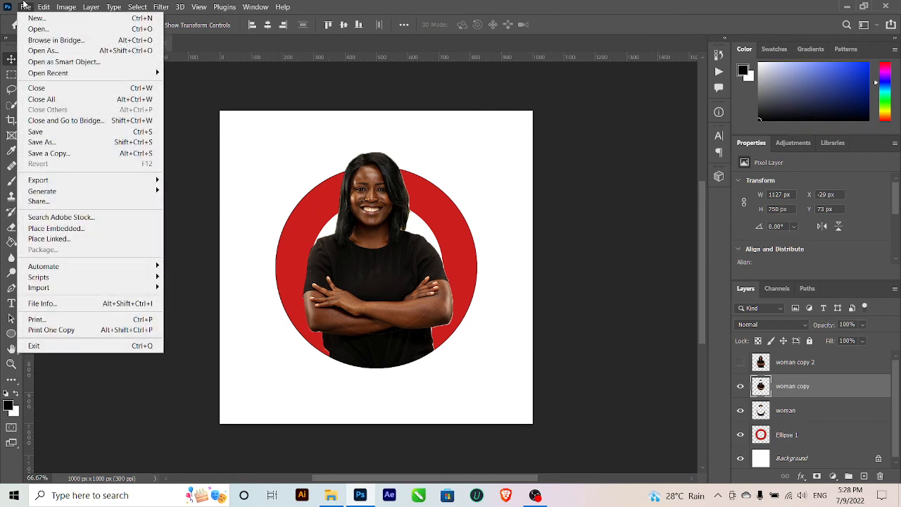
{"action": "mouse_move", "coordinate": [66, 7]}
{"action": "left_click", "coordinate": [306, 89]}
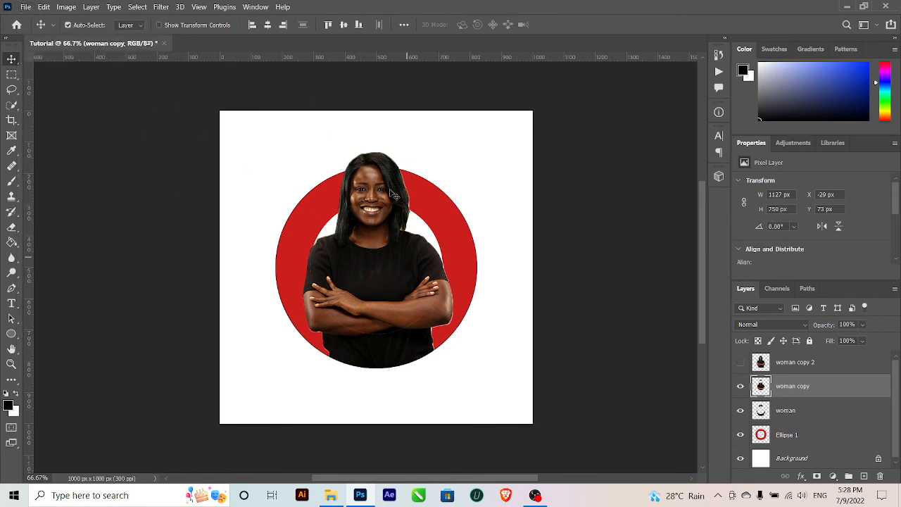
{"action": "key", "text": "ctrl+plus"}
{"action": "key", "text": "ctrl+plus"}
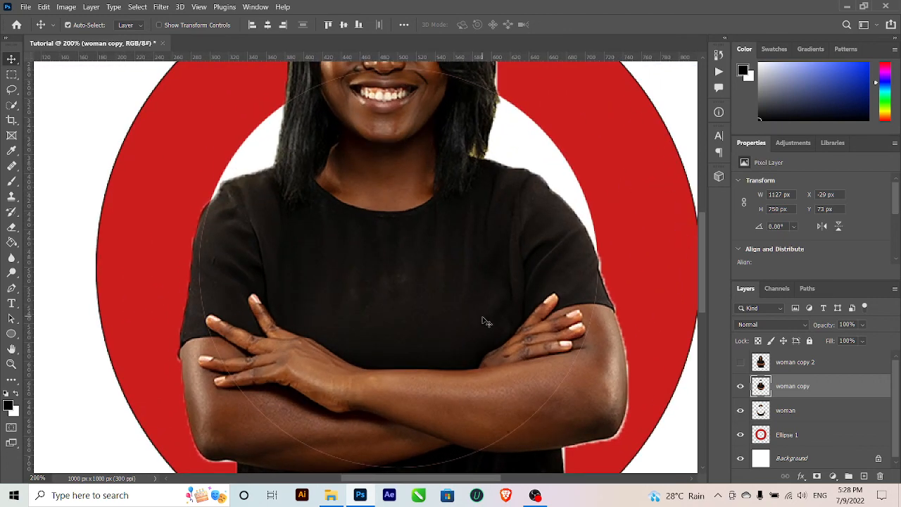
{"action": "left_click_drag", "start_coordinate": [486, 322], "coordinate": [499, 307]}
{"action": "key", "text": "ctrl+z"}
{"action": "key", "text": "t"}
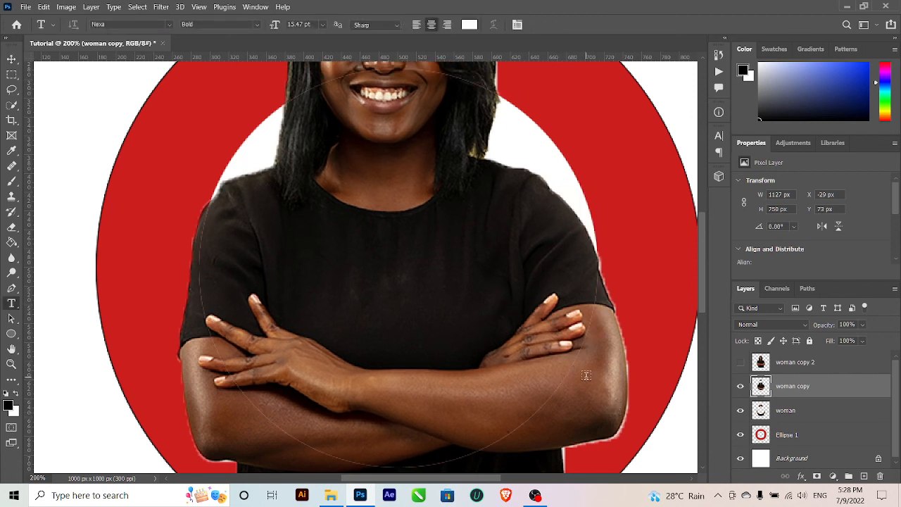
{"action": "left_click", "coordinate": [11, 60]}
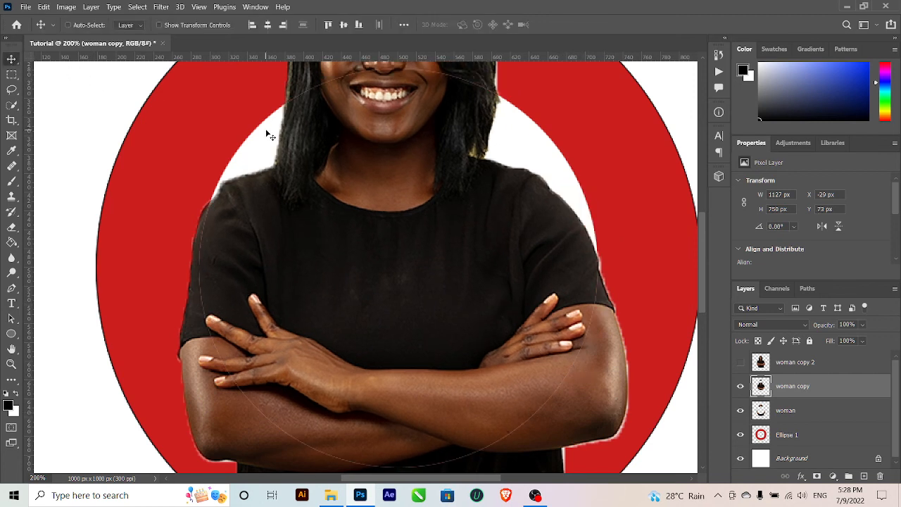
Step: Scale the woman copy layer up about its centre to 100.92%, about 1137 by 756 px
{"action": "key", "text": "ctrl+t"}
{"action": "key", "text": "ctrl+minus"}
{"action": "key", "text": "ctrl+minus"}
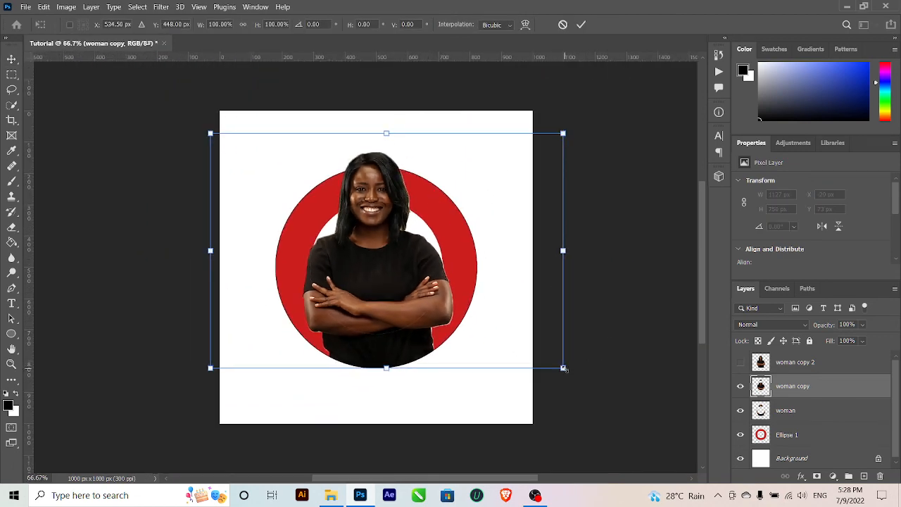
{"action": "left_click_drag", "start_coordinate": [565, 368], "coordinate": [565, 369]}
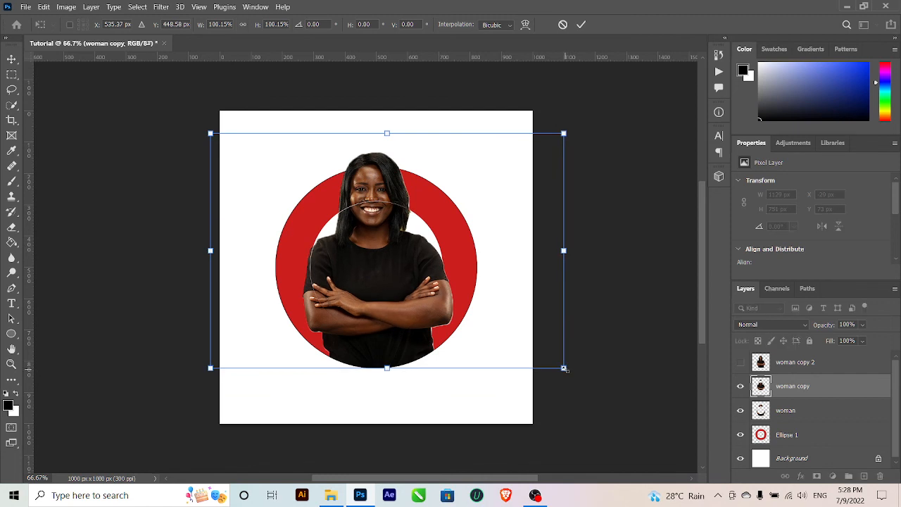
{"action": "key", "text": "ctrl+z"}
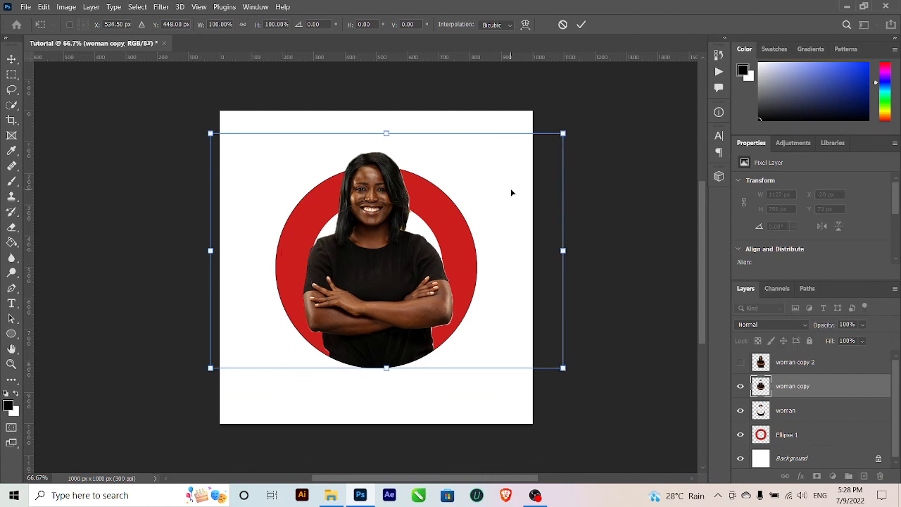
{"action": "left_click_drag", "start_coordinate": [565, 130], "coordinate": [566, 126]}
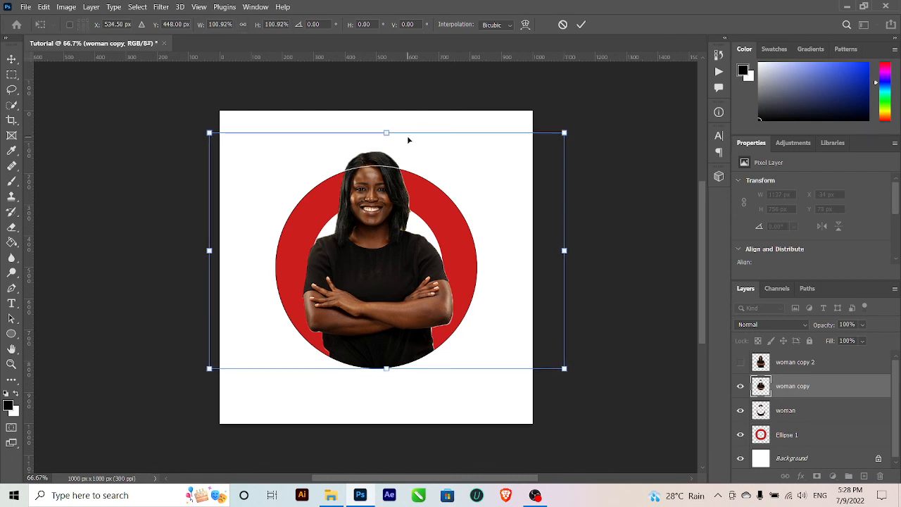
{"action": "key", "text": "Return"}
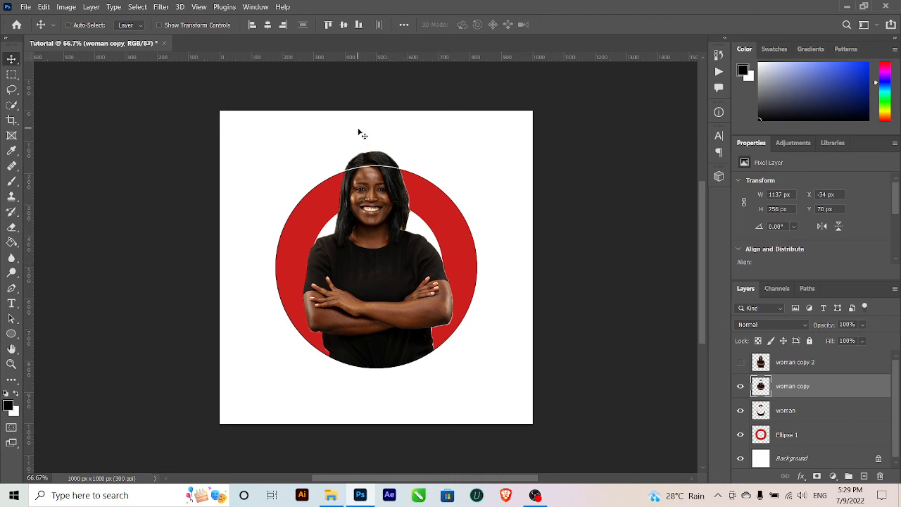
Step: Make a freehand lasso selection of about 226 by 84 px around the top of the head on the woman copy layer, including the white gap
{"action": "key", "text": "ctrl+1"}
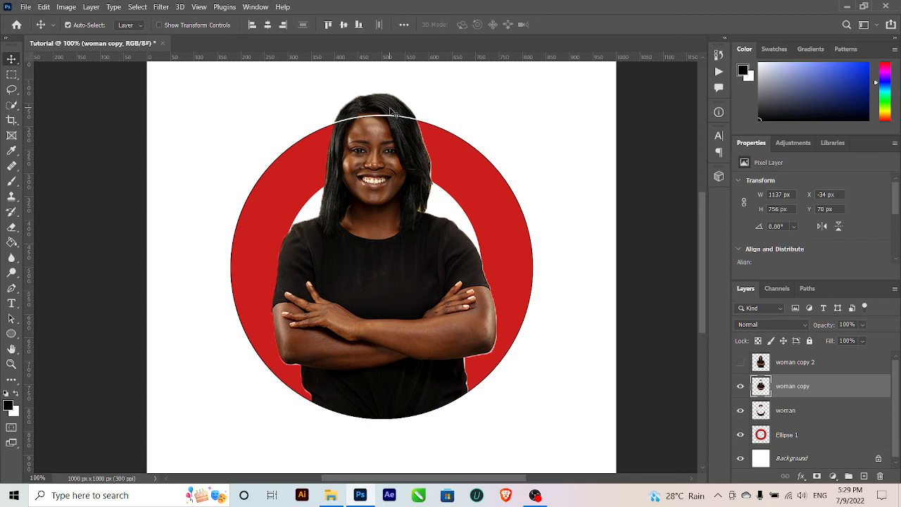
{"action": "left_click", "coordinate": [10, 74]}
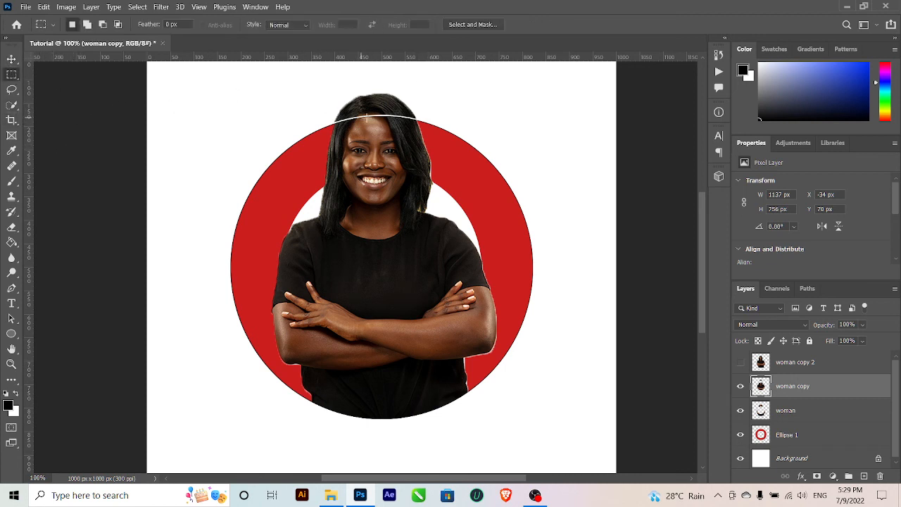
{"action": "mouse_move", "coordinate": [15, 91]}
{"action": "left_mouse_down"}
{"action": "mouse_move", "coordinate": [69, 100]}
{"action": "mouse_move", "coordinate": [68, 92]}
{"action": "left_mouse_up"}
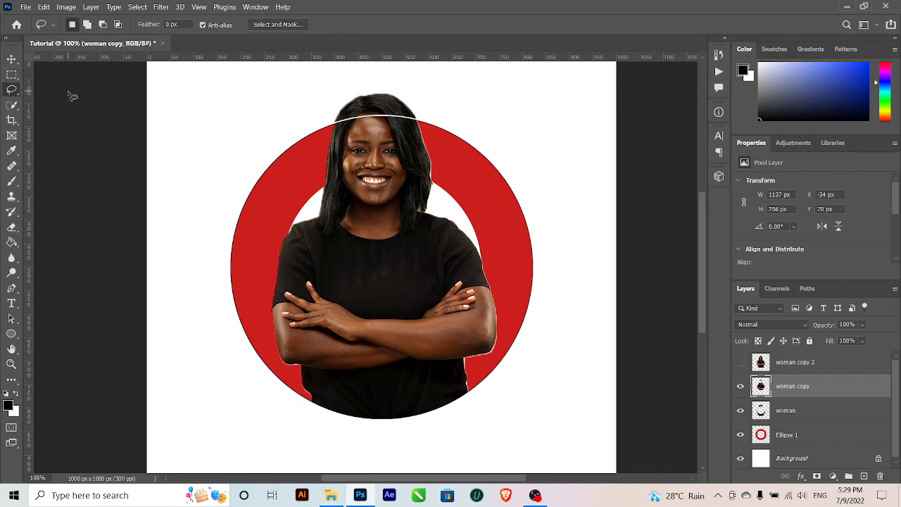
{"action": "key", "text": "ctrl+plus"}
{"action": "key", "text": "ctrl+plus"}
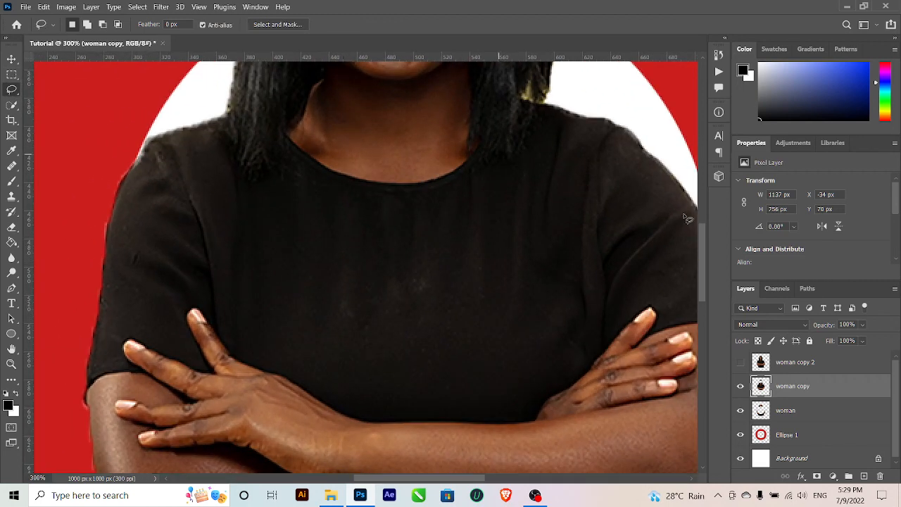
{"action": "left_click_drag", "start_coordinate": [701, 266], "coordinate": [701, 205]}
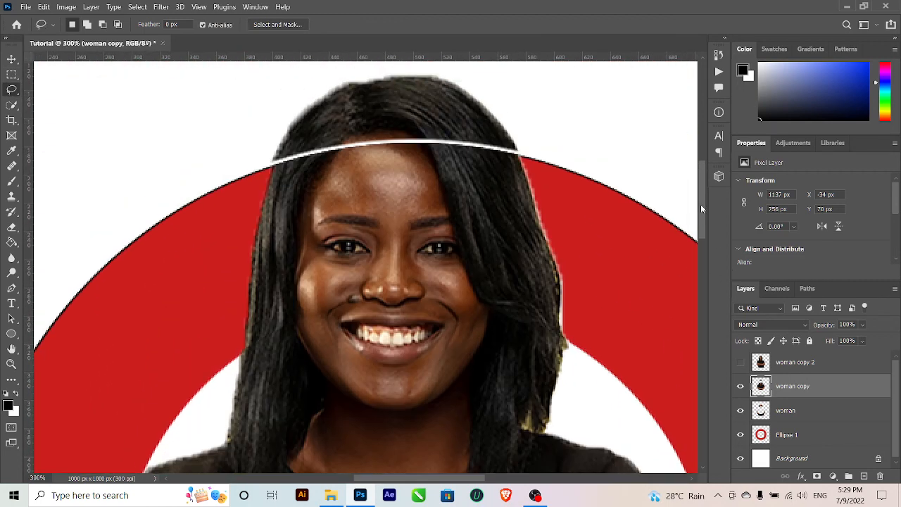
{"action": "mouse_move", "coordinate": [253, 167]}
{"action": "left_mouse_down"}
{"action": "mouse_move", "coordinate": [304, 173]}
{"action": "mouse_move", "coordinate": [261, 169]}
{"action": "mouse_move", "coordinate": [543, 152]}
{"action": "mouse_move", "coordinate": [264, 155]}
{"action": "mouse_move", "coordinate": [410, 164]}
{"action": "mouse_move", "coordinate": [513, 158]}
{"action": "mouse_move", "coordinate": [538, 116]}
{"action": "mouse_move", "coordinate": [431, 68]}
{"action": "mouse_move", "coordinate": [288, 94]}
{"action": "mouse_move", "coordinate": [233, 148]}
{"action": "mouse_move", "coordinate": [236, 171]}
{"action": "left_mouse_up"}
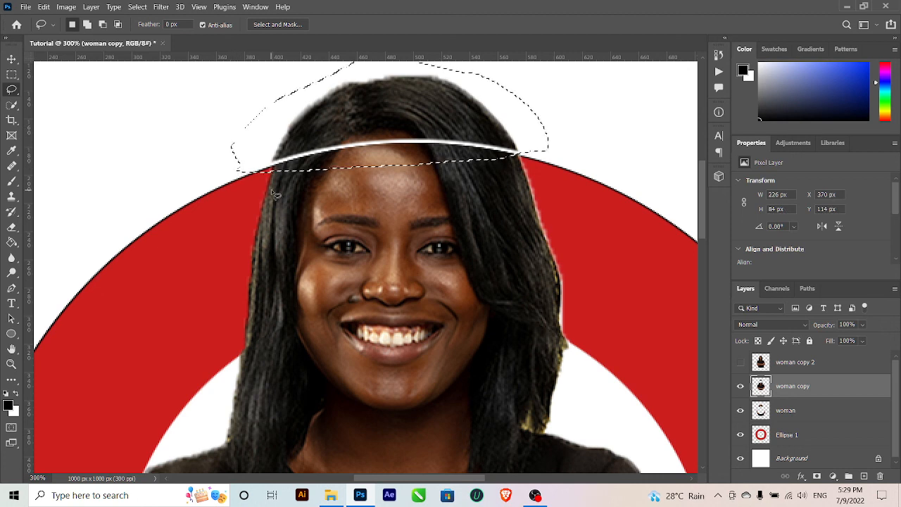
{"action": "left_click_drag", "start_coordinate": [331, 120], "coordinate": [331, 128]}
{"action": "key", "text": "ctrl+z"}
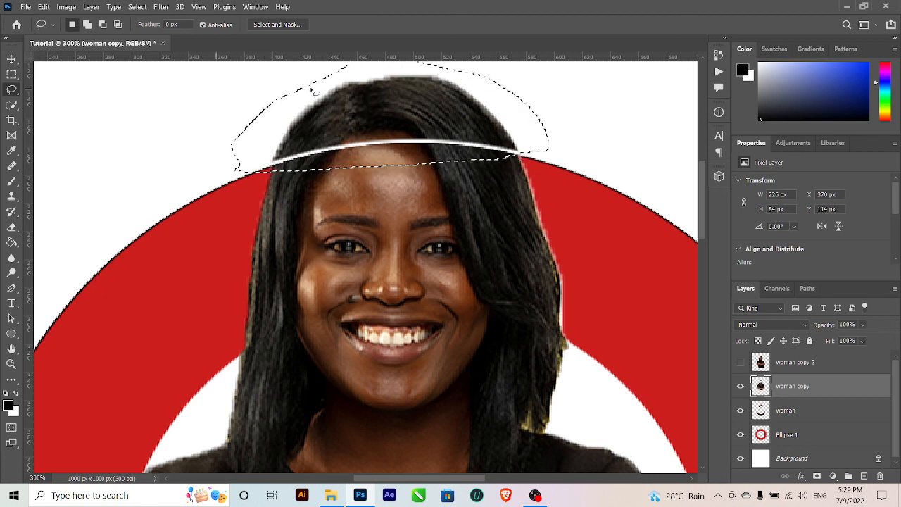
Step: Move the selected top of the head down slightly to close the white gap along the ring's upper edge, and deselect
{"action": "left_click", "coordinate": [11, 59]}
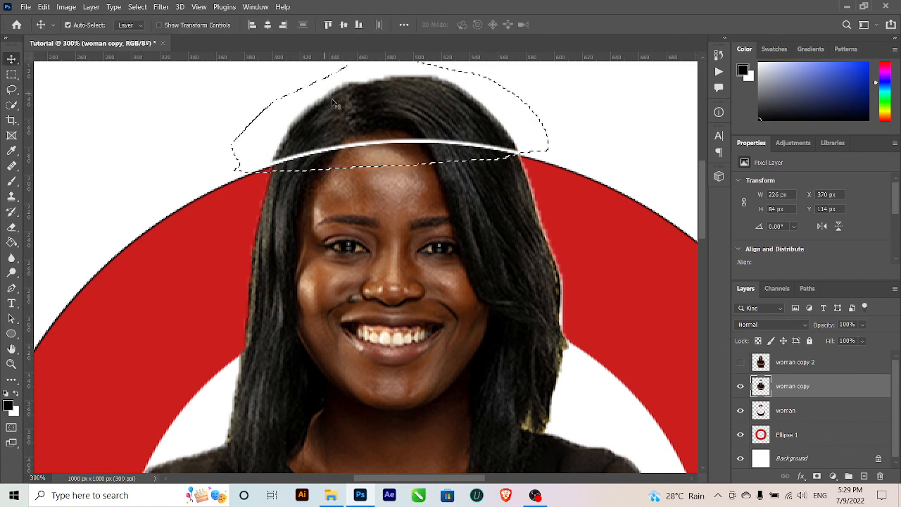
{"action": "left_click_drag", "start_coordinate": [374, 118], "coordinate": [374, 121]}
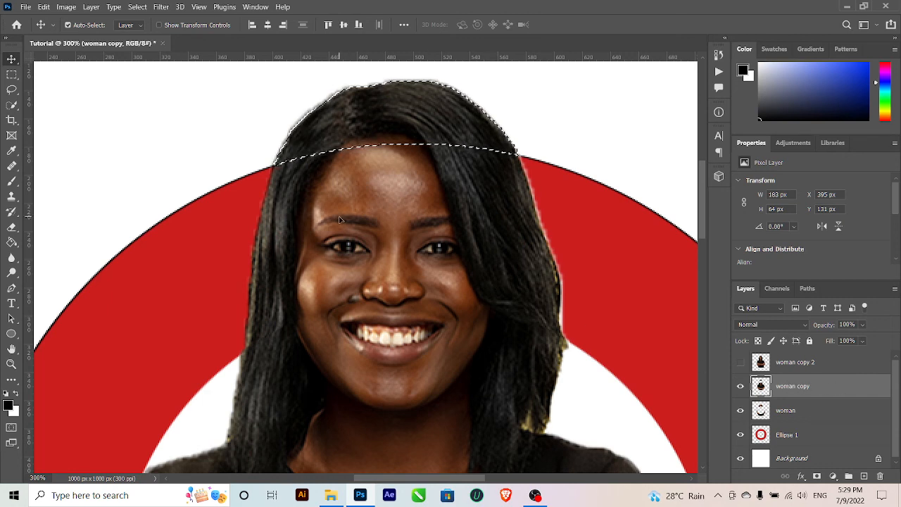
{"action": "key", "text": "ctrl+d"}
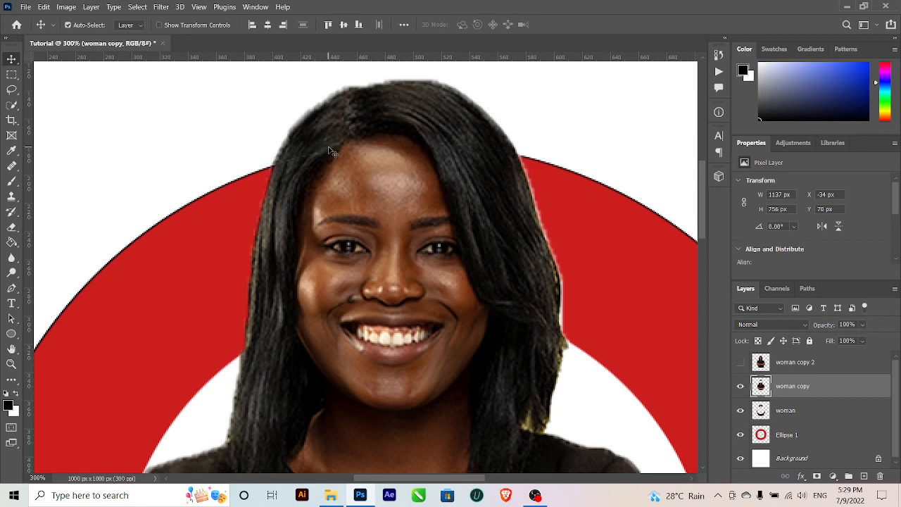
Step: Examine the whole pop-out composition of the woman and the red ring on the canvas
{"action": "key", "text": "ctrl+minus"}
{"action": "key", "text": "ctrl+minus"}
{"action": "key", "text": "ctrl+minus"}
{"action": "key", "text": "ctrl+minus"}
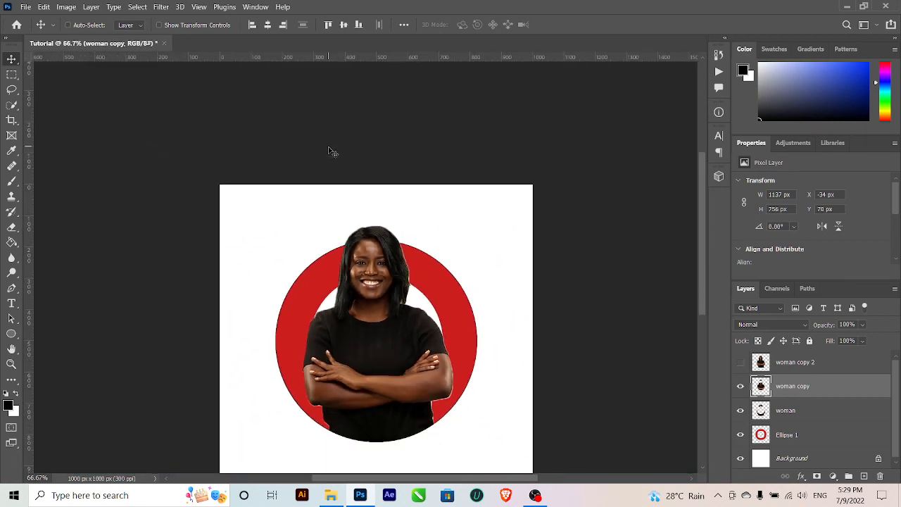
{"action": "key", "text": "s"}
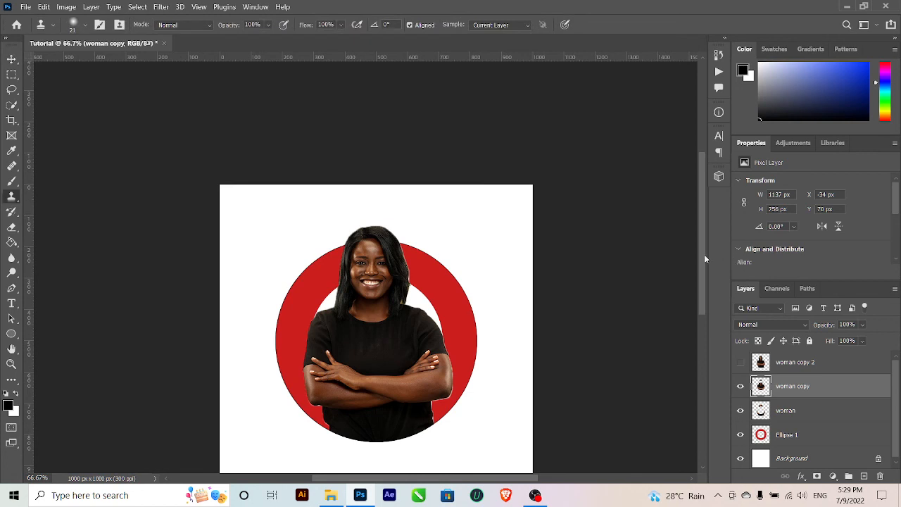
{"action": "left_click_drag", "start_coordinate": [704, 273], "coordinate": [705, 320]}
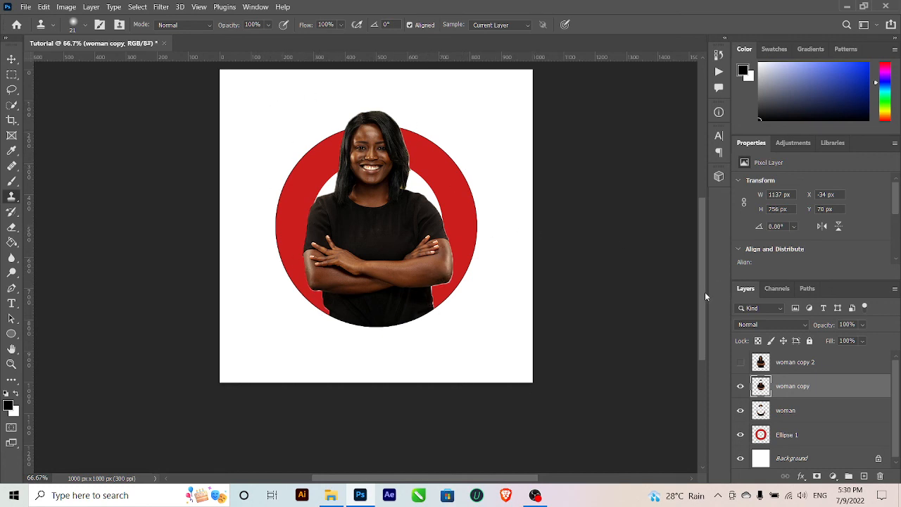
{"action": "left_click_drag", "start_coordinate": [705, 291], "coordinate": [703, 272]}
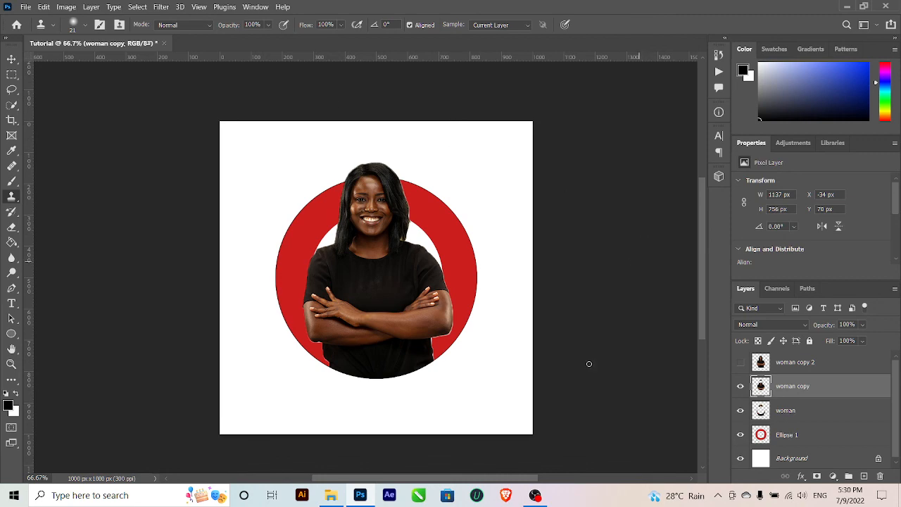
{"action": "left_click", "coordinate": [542, 498]}
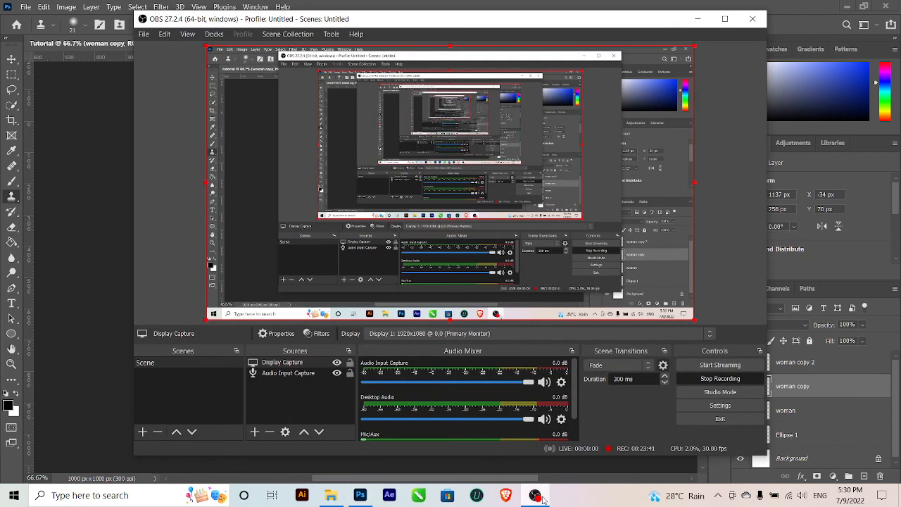